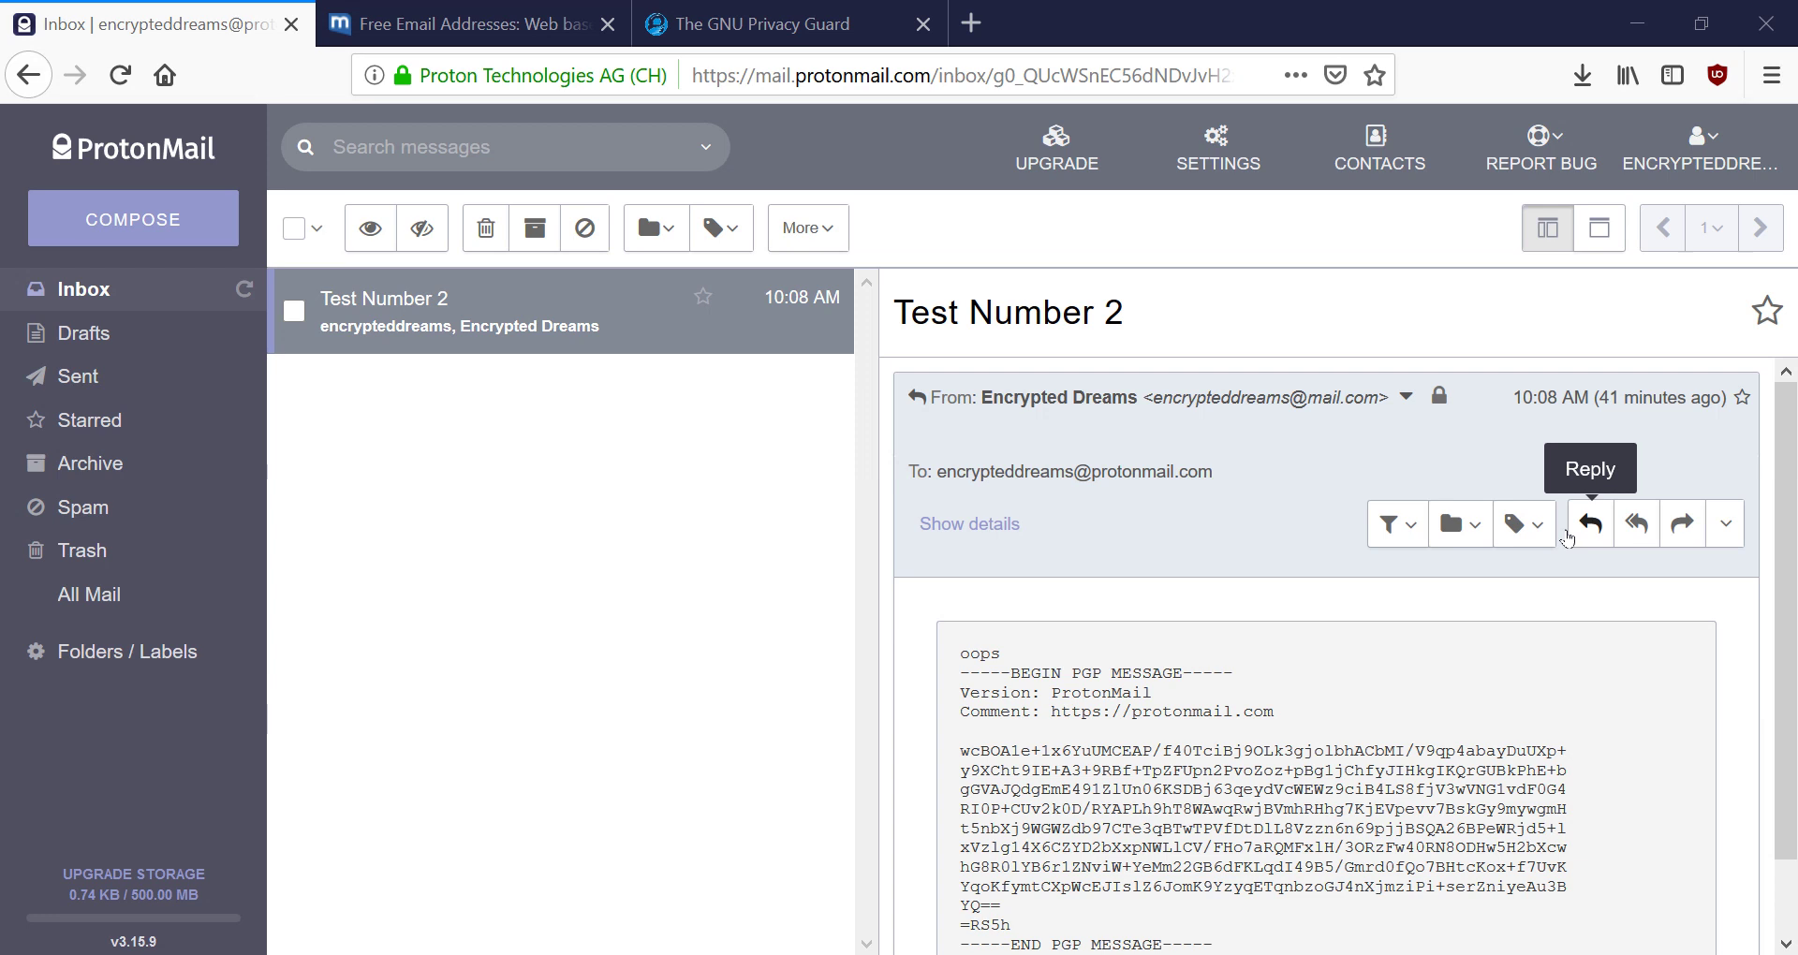
Reply to the "Test Number 2" message with the text "Please send me an encrypted email. Attached is my public key."
left_click(1582, 542)
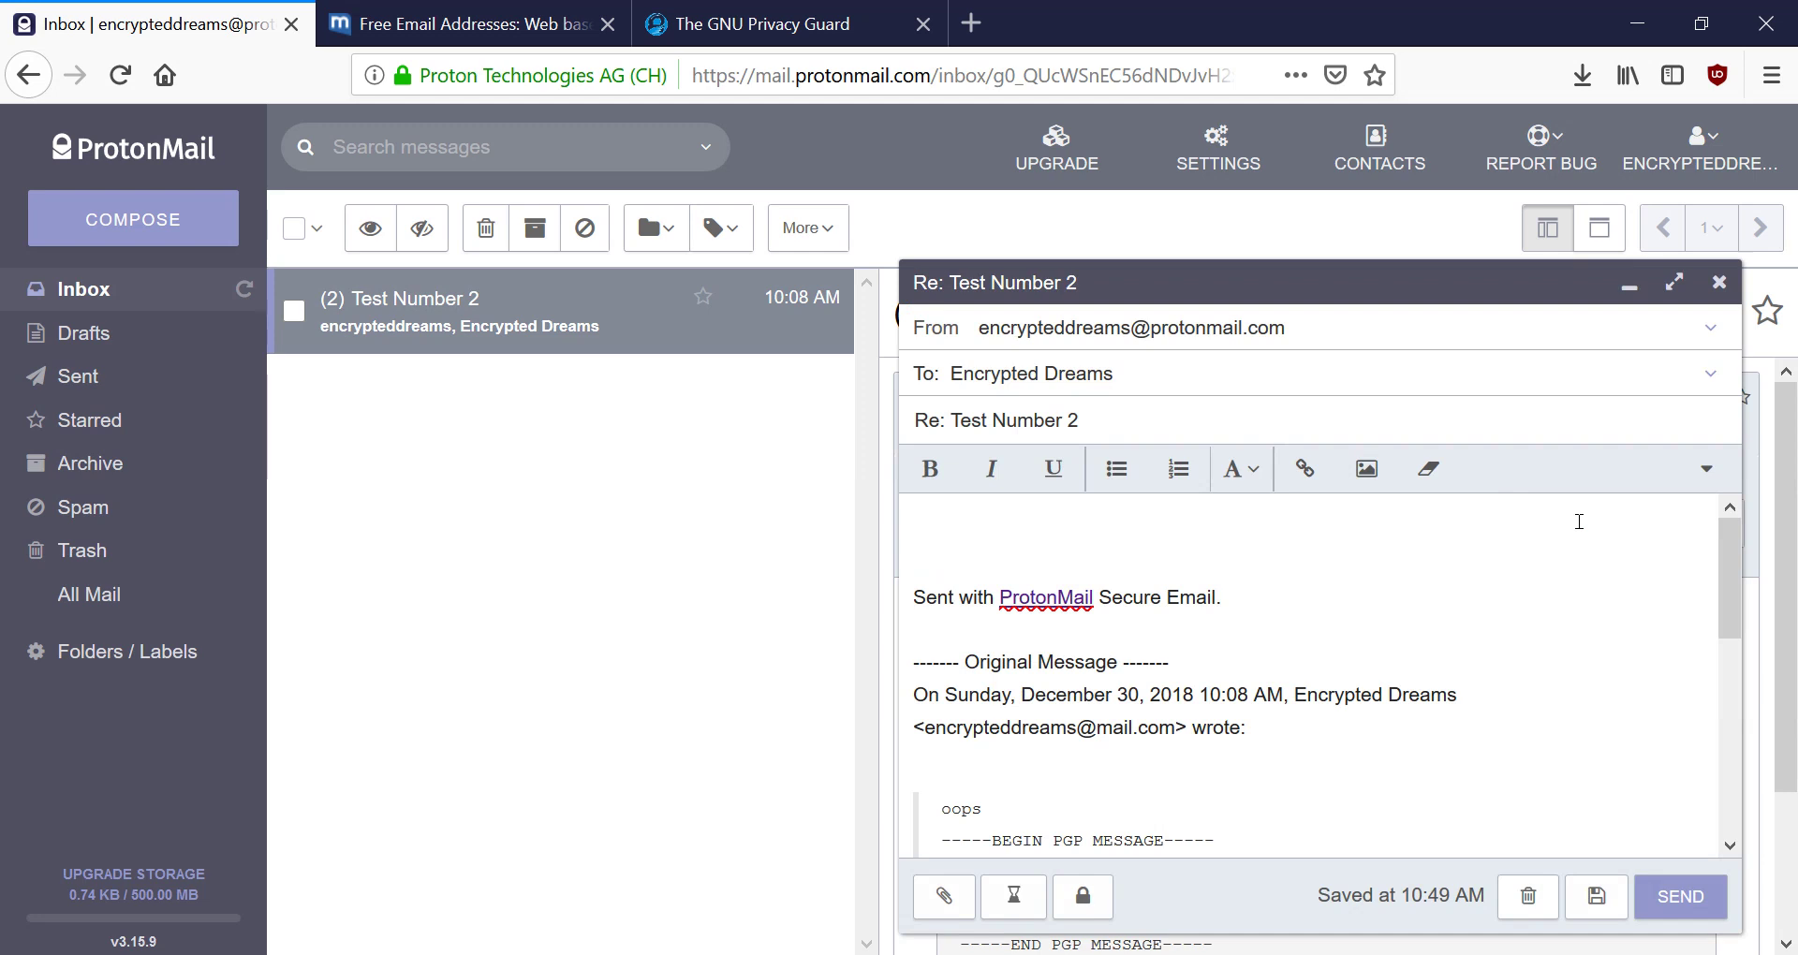
type("Please send me an encrypted emai")
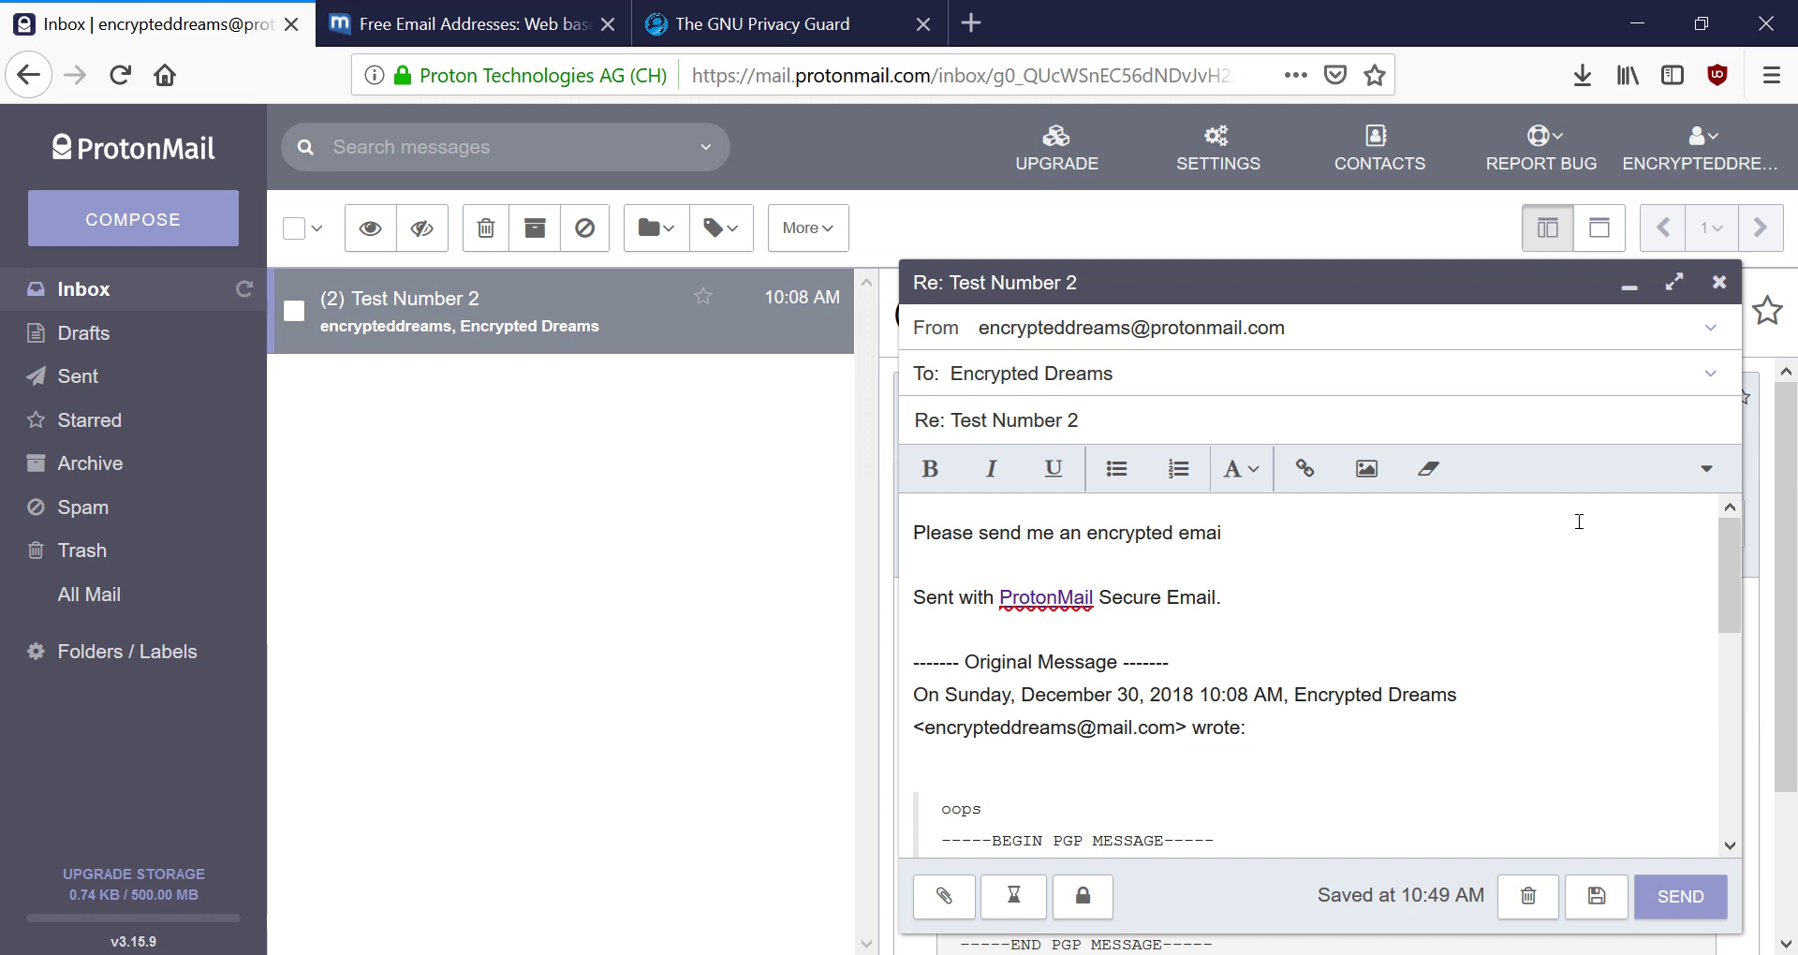
type("l. Attached is my public key.")
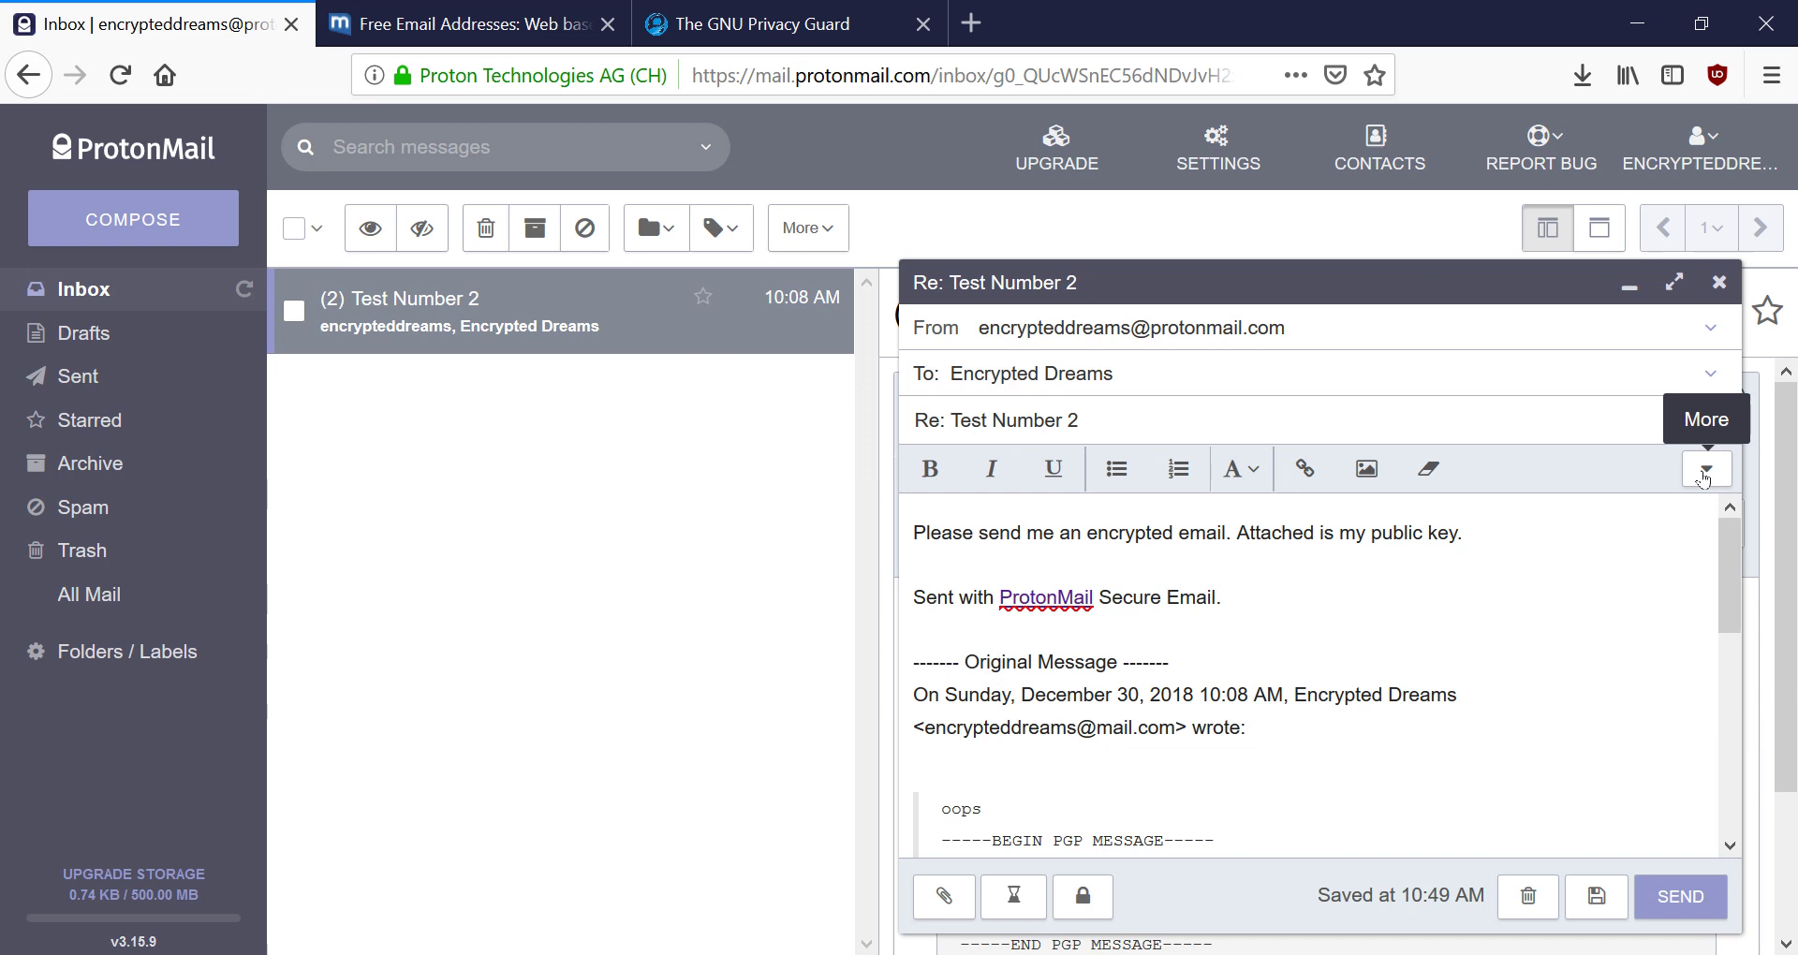
Attach the public key to the "Re: Test Number 2" reply and send it
left_click(1704, 473)
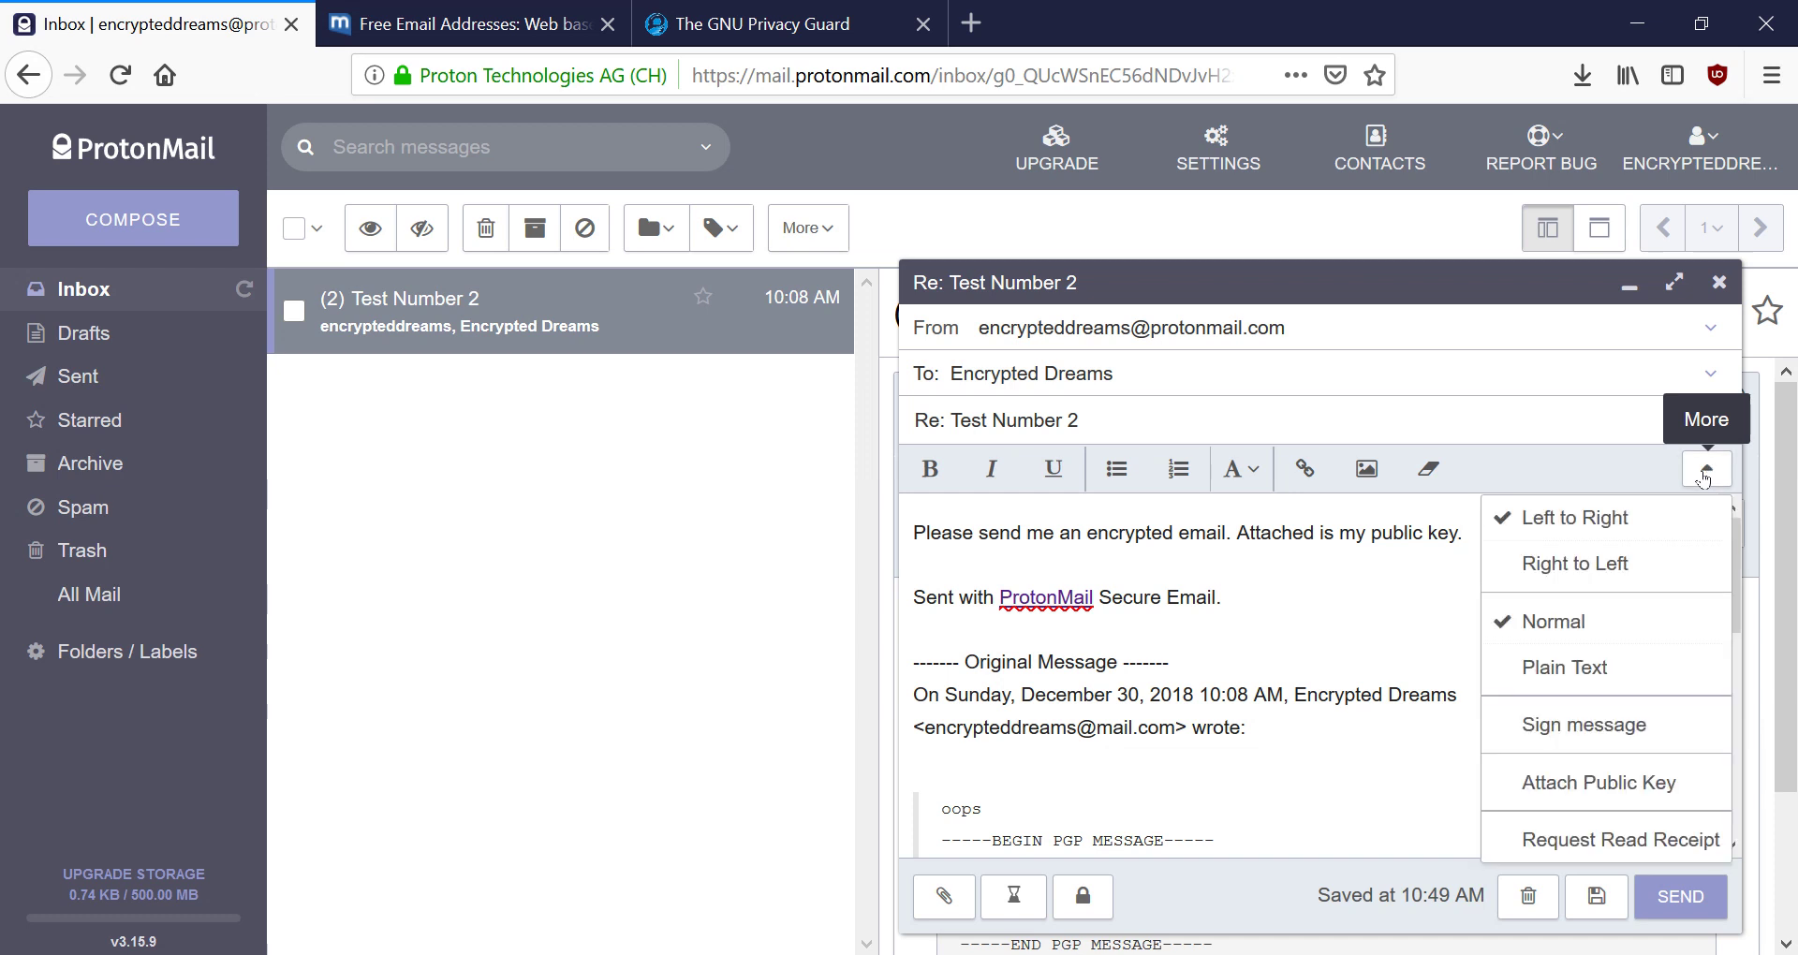
left_click(1562, 799)
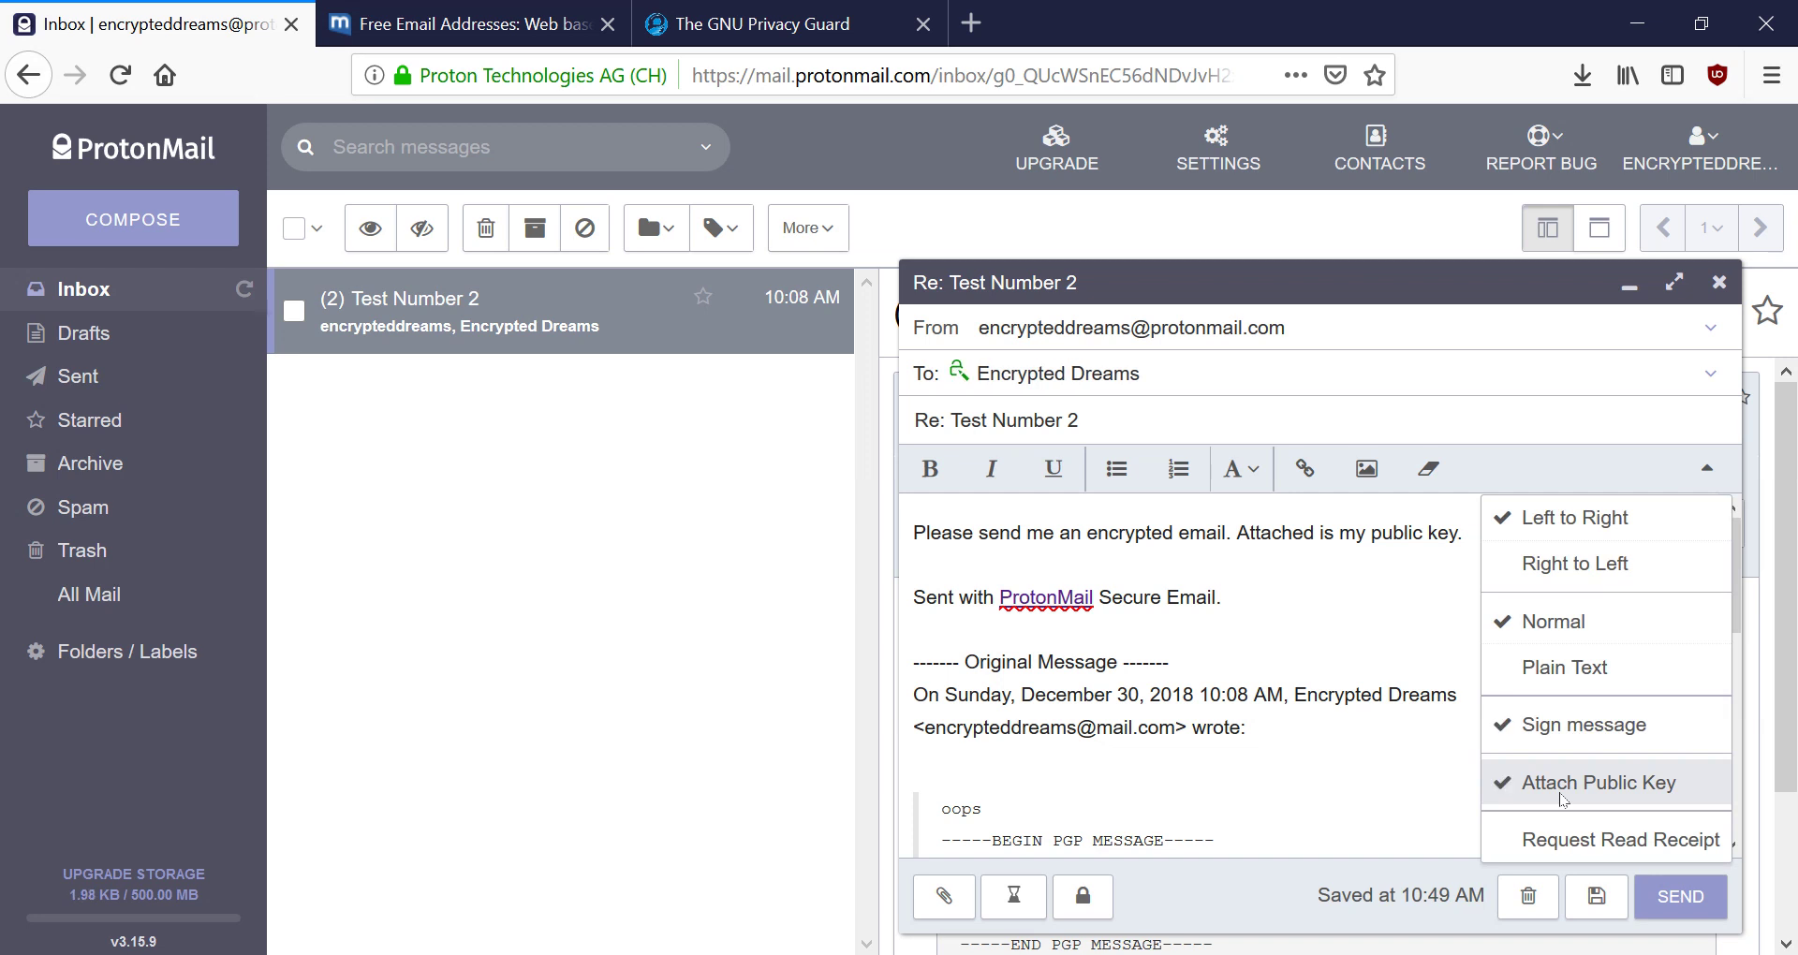
left_click(1654, 901)
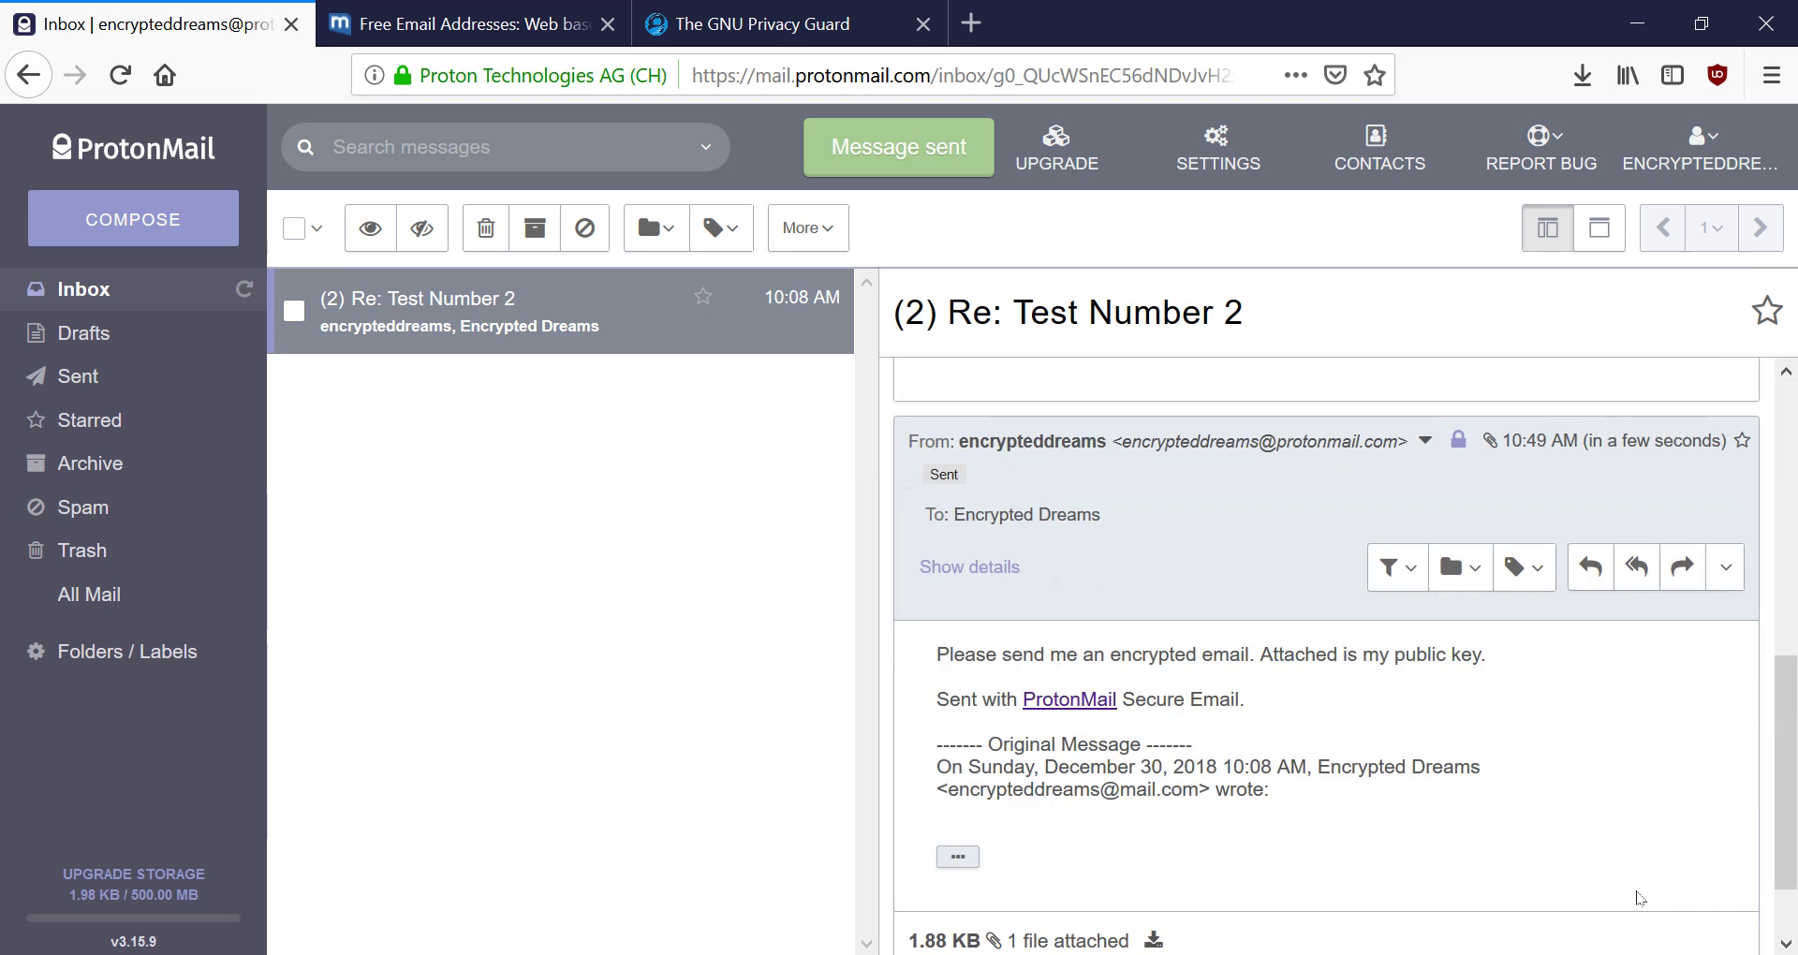
Switch to the Mail.com mailbox, refresh the inbox and open the "Re: Test Number 2" email
left_click(470, 7)
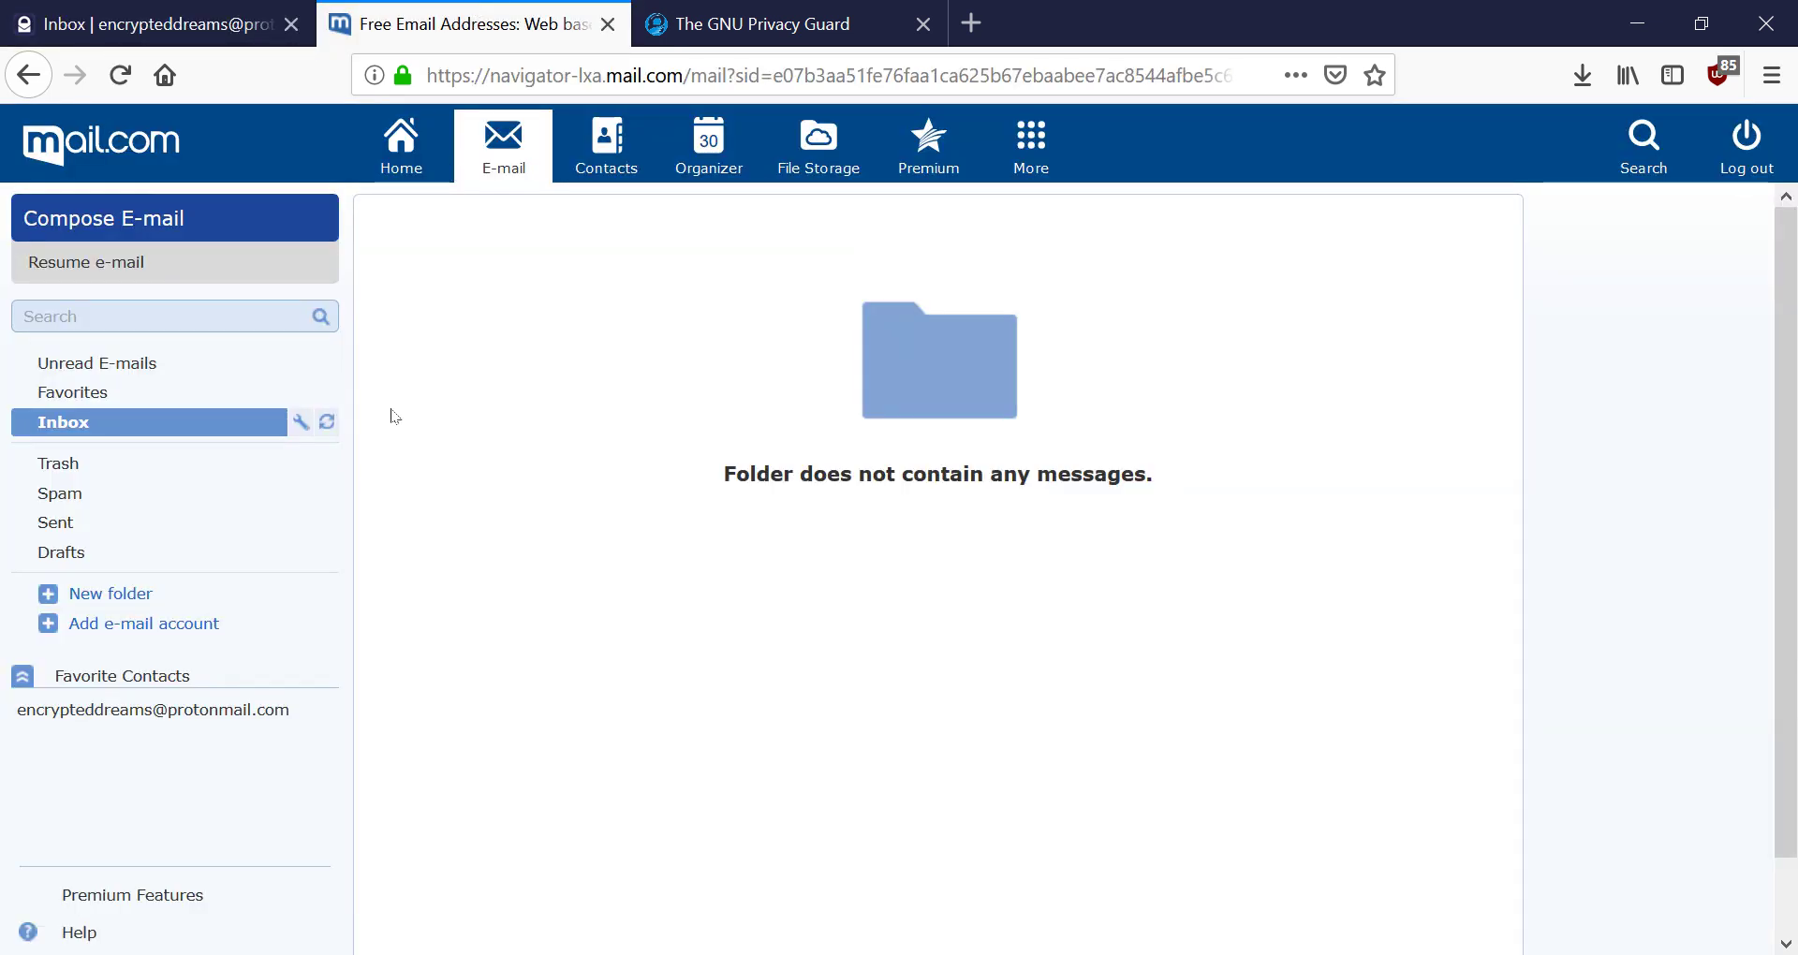
left_click(326, 424)
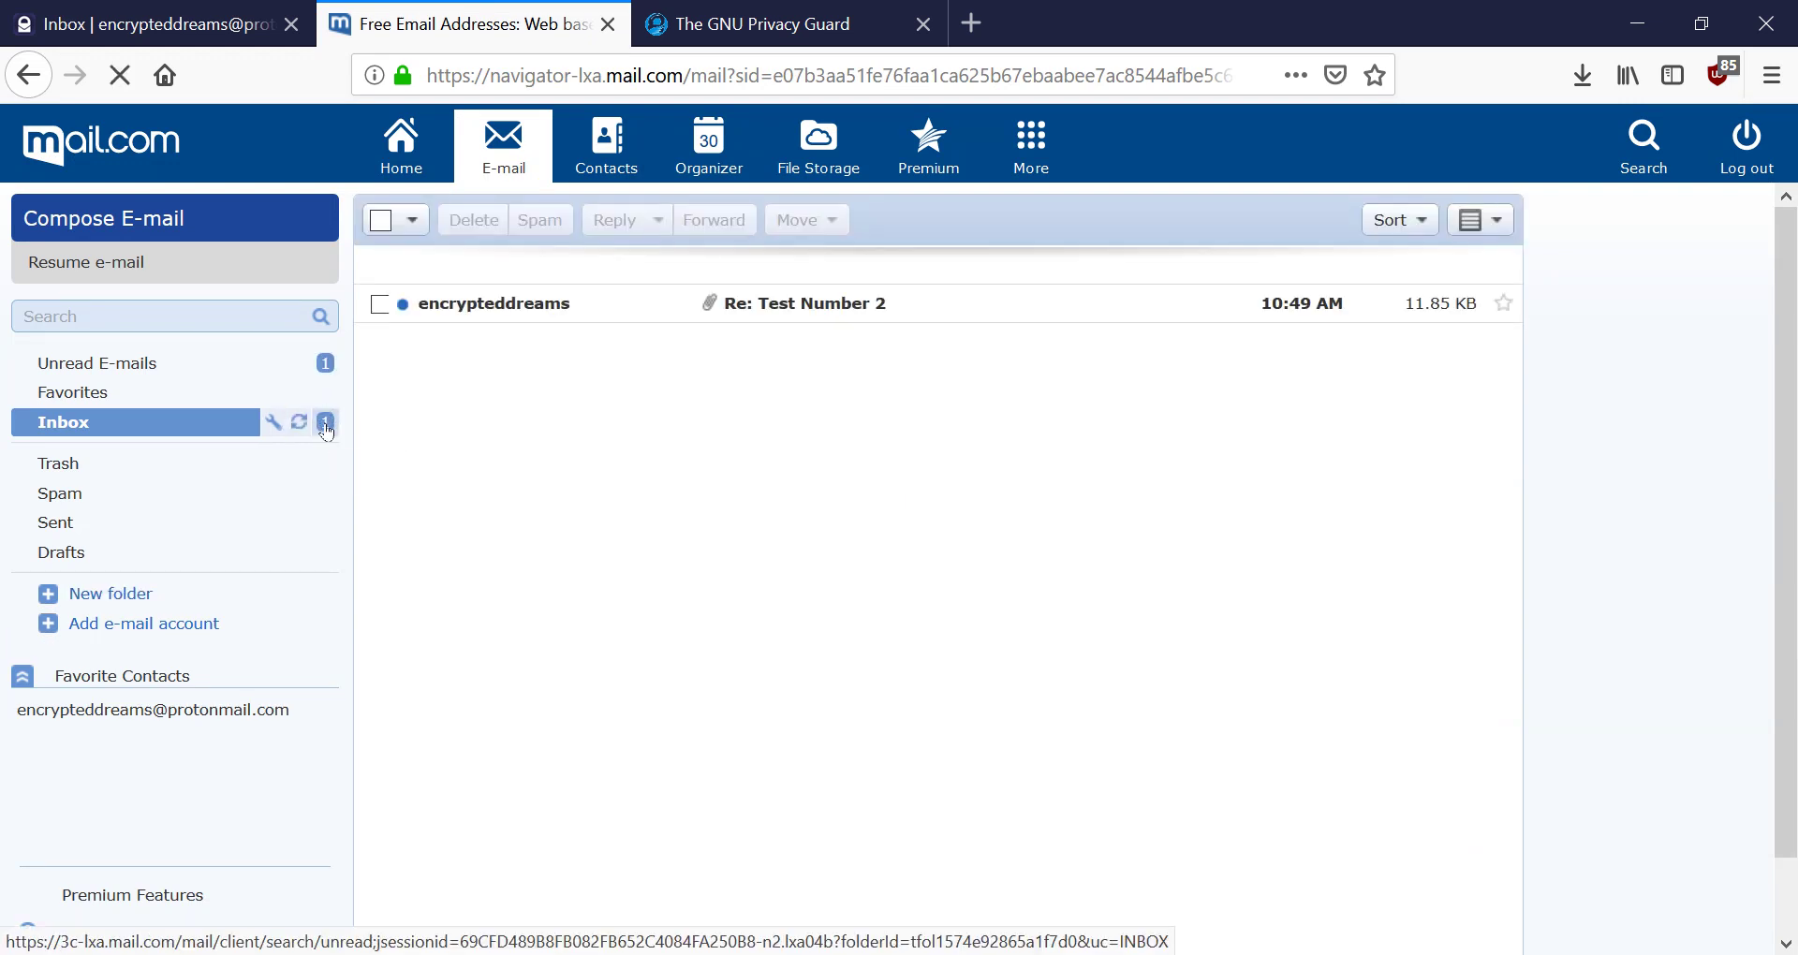
double_click(931, 302)
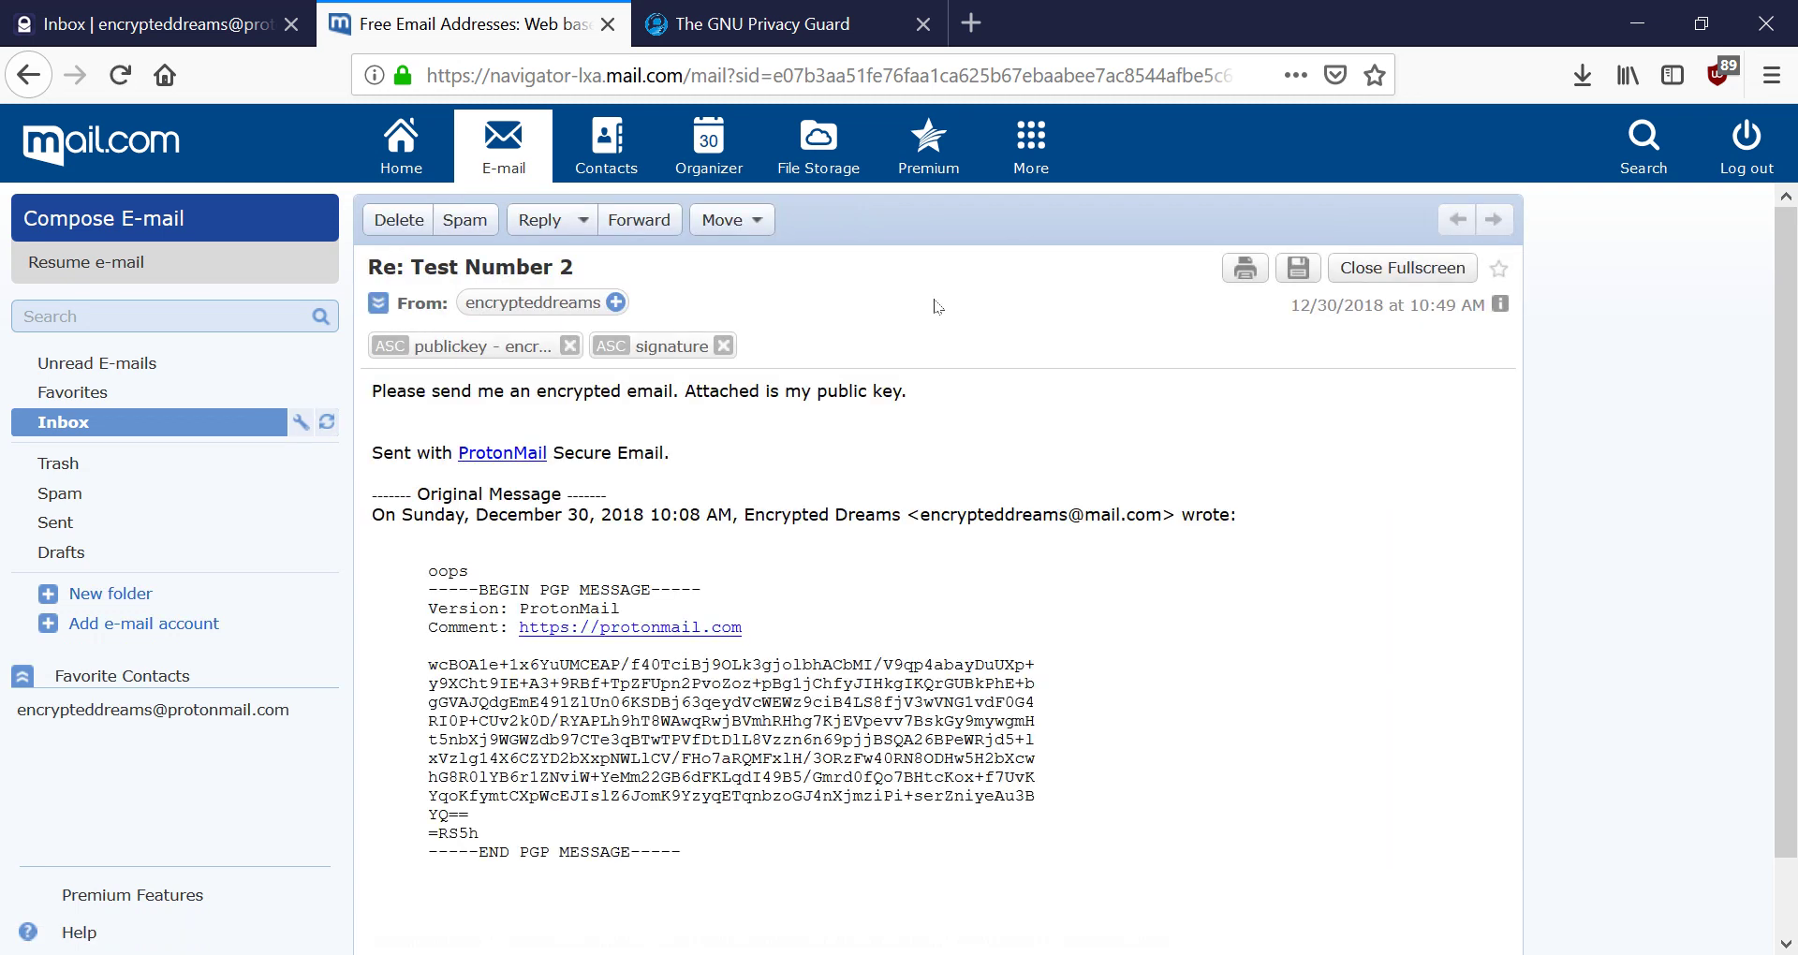
Save the email's attached publickey .asc file to the hard drive
left_click(446, 348)
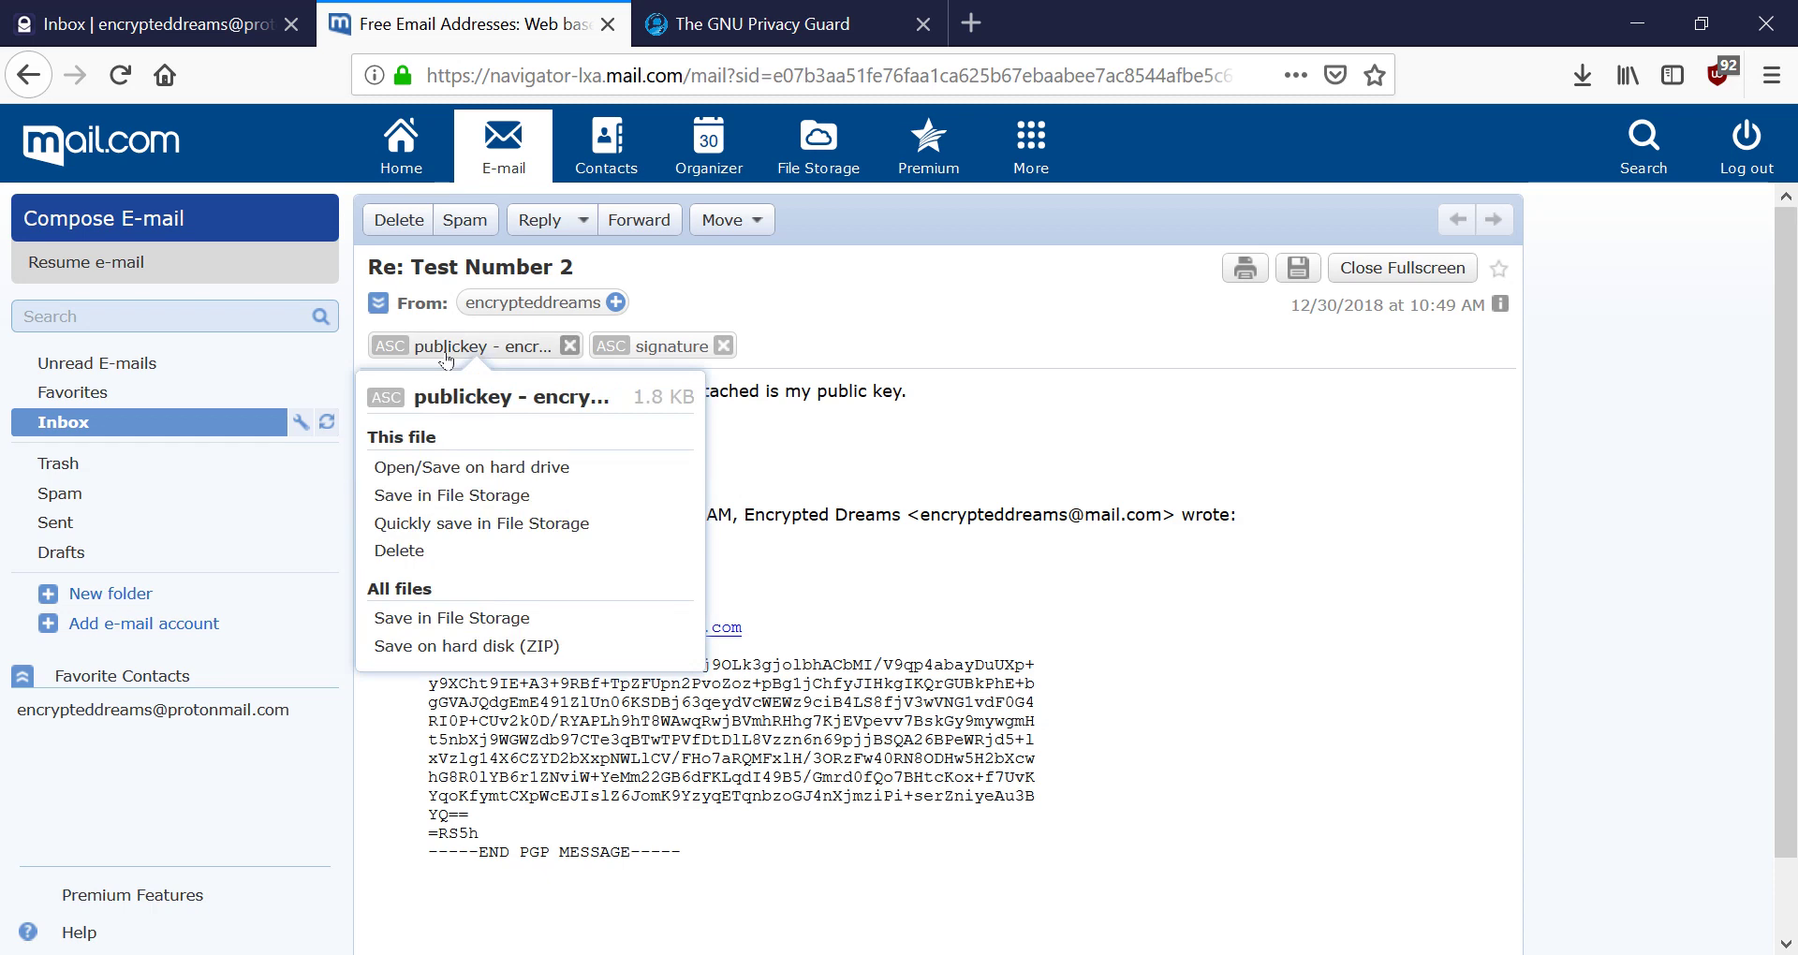
left_click(426, 468)
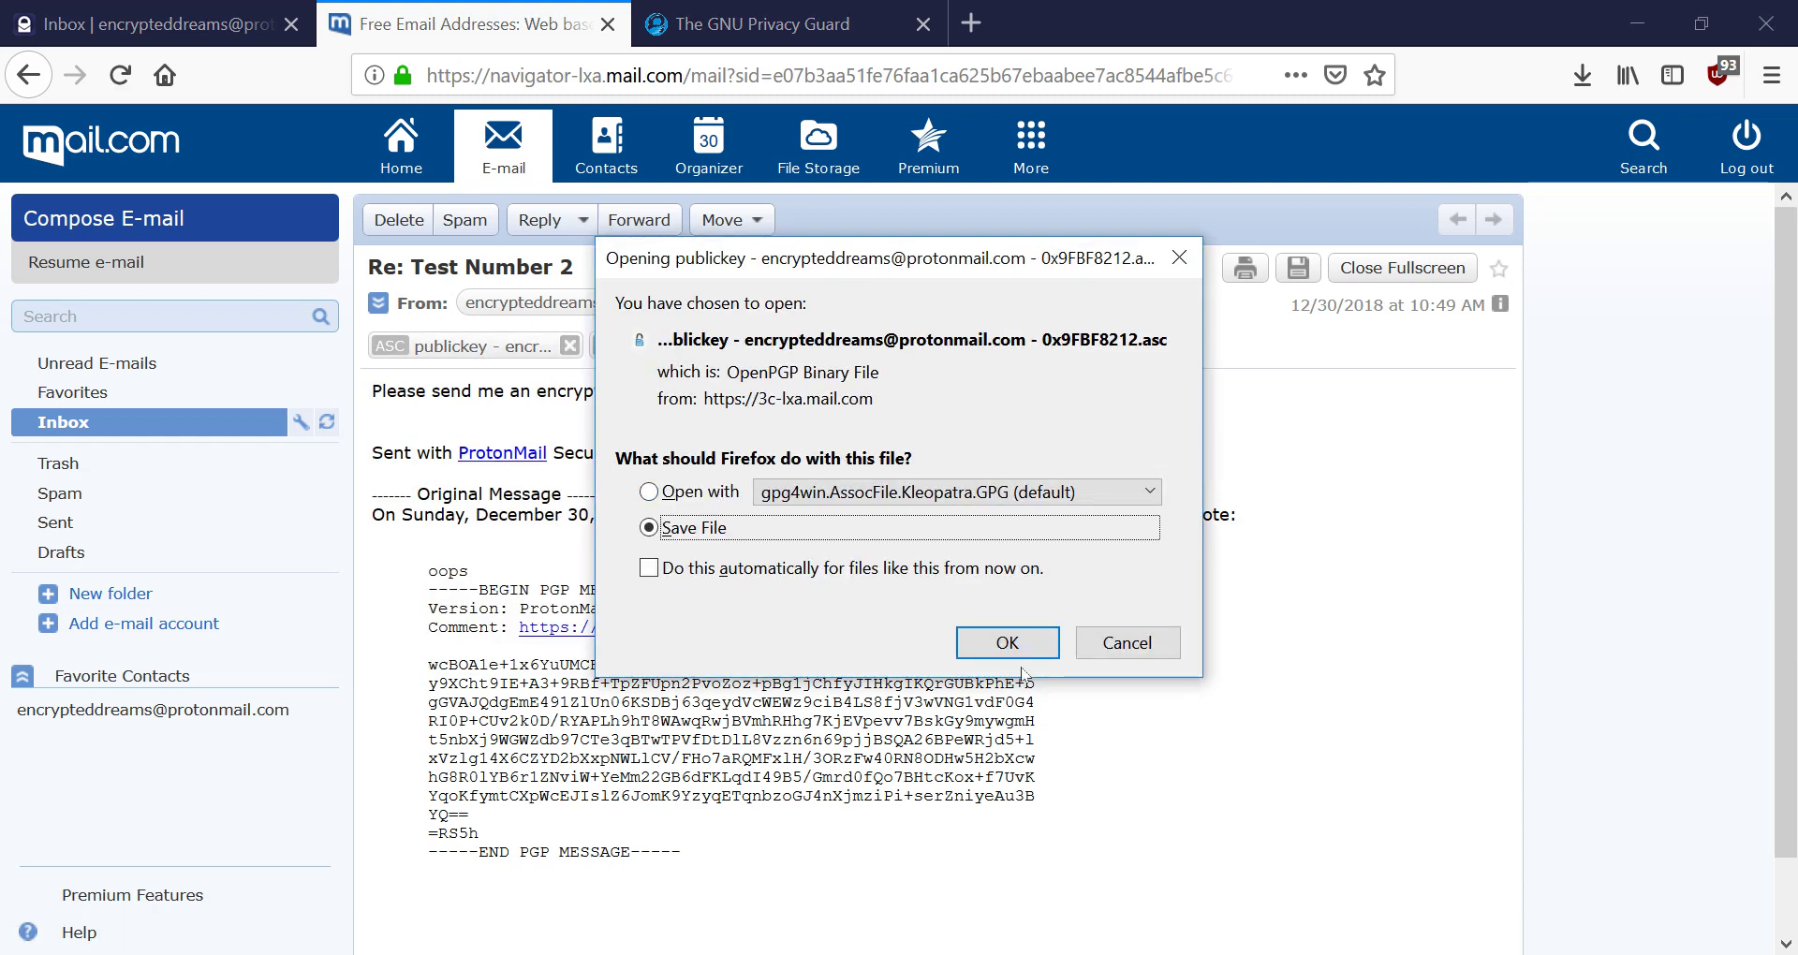
left_click(1021, 655)
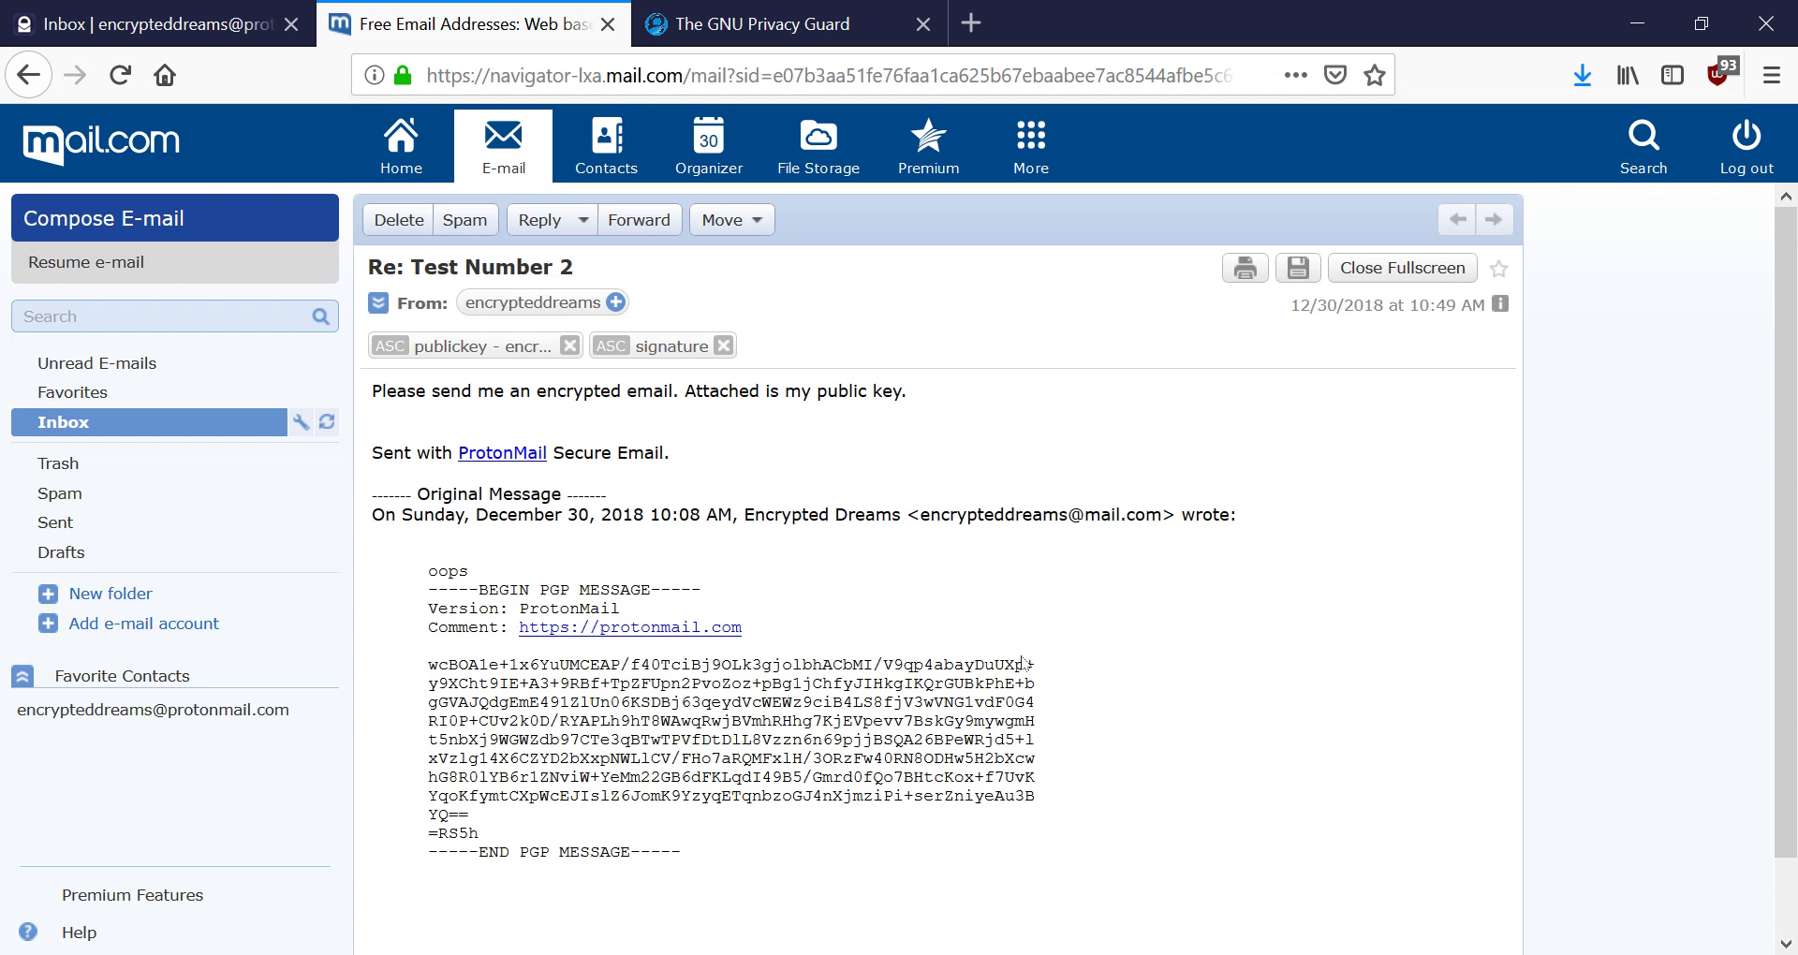
Switch to the GnuPG website and open the Gpg4win page from the Windows entry in the binary releases on its download page
left_click(799, 7)
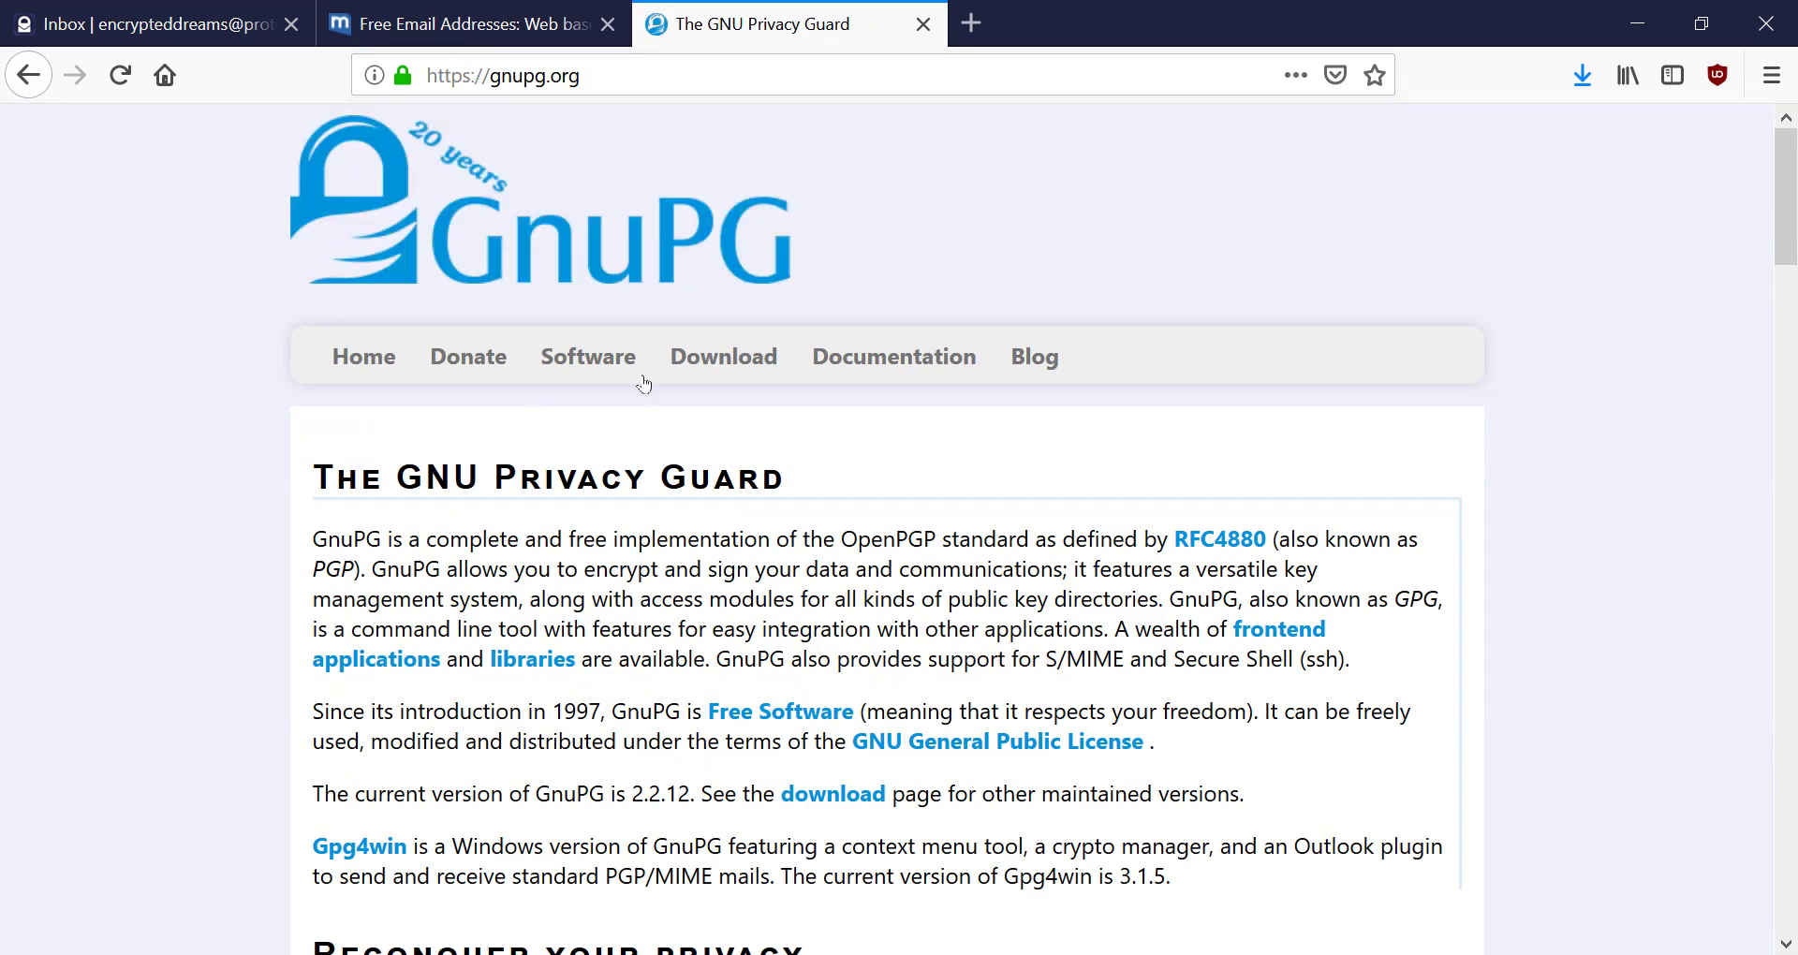
left_click(749, 401)
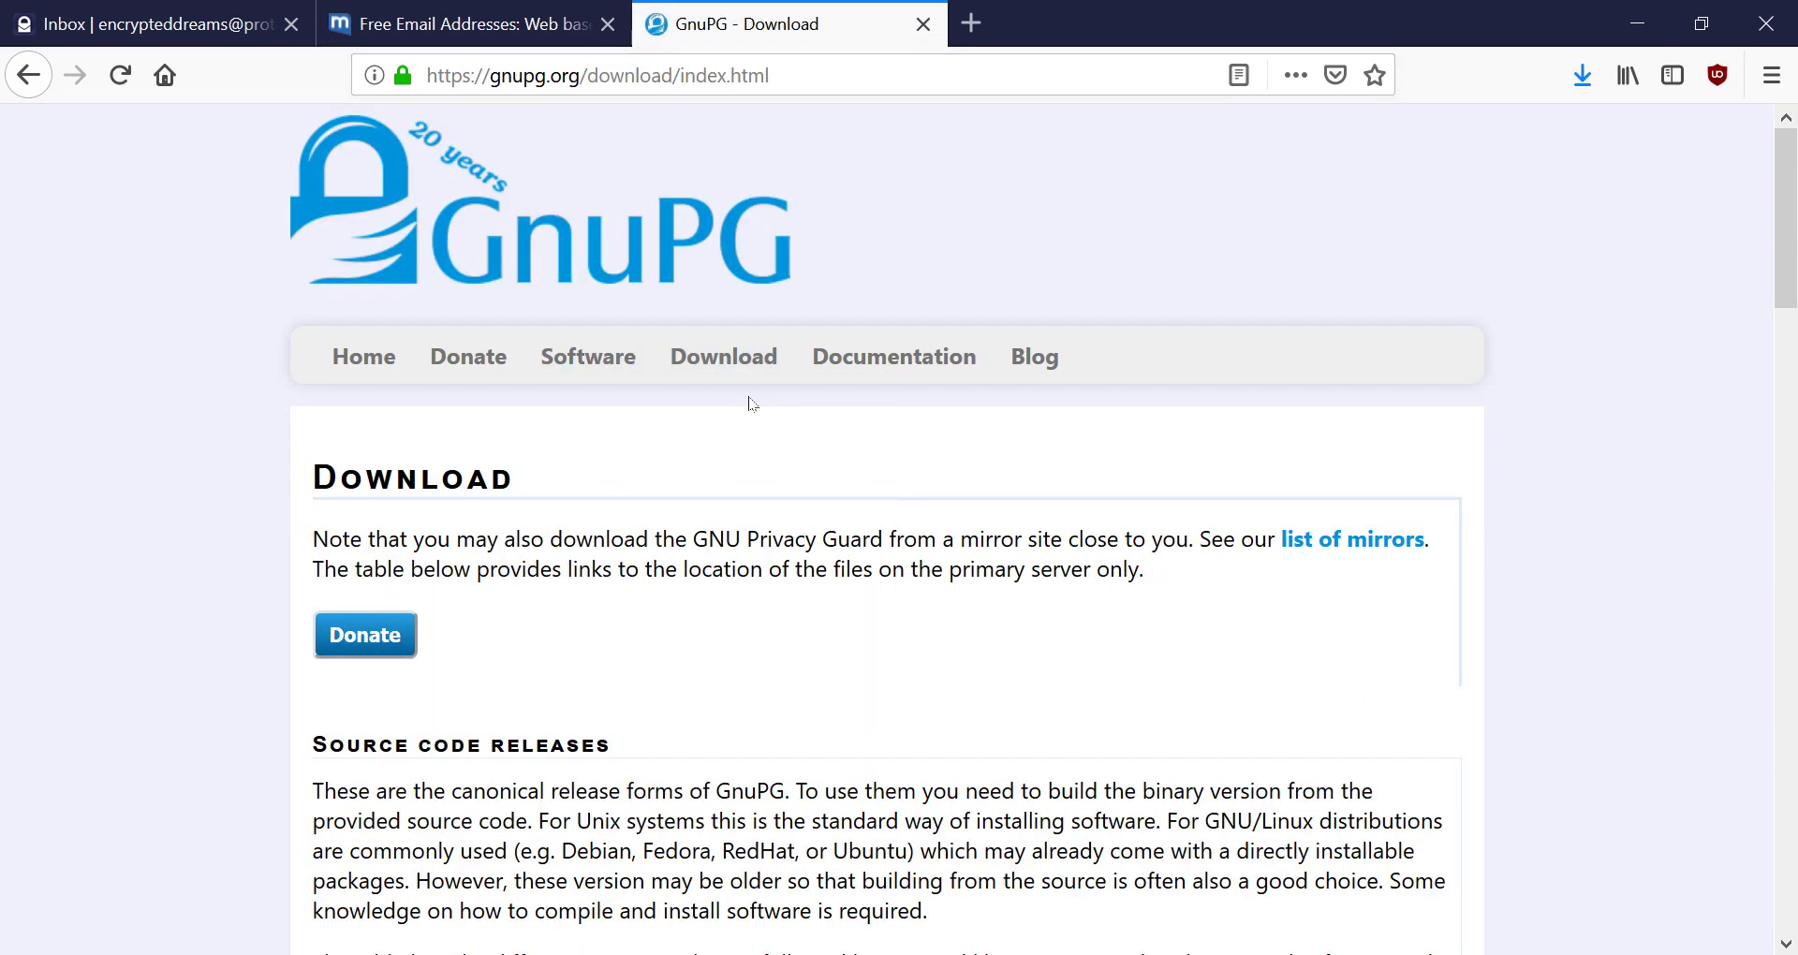
scroll(750, 403, "down", 15)
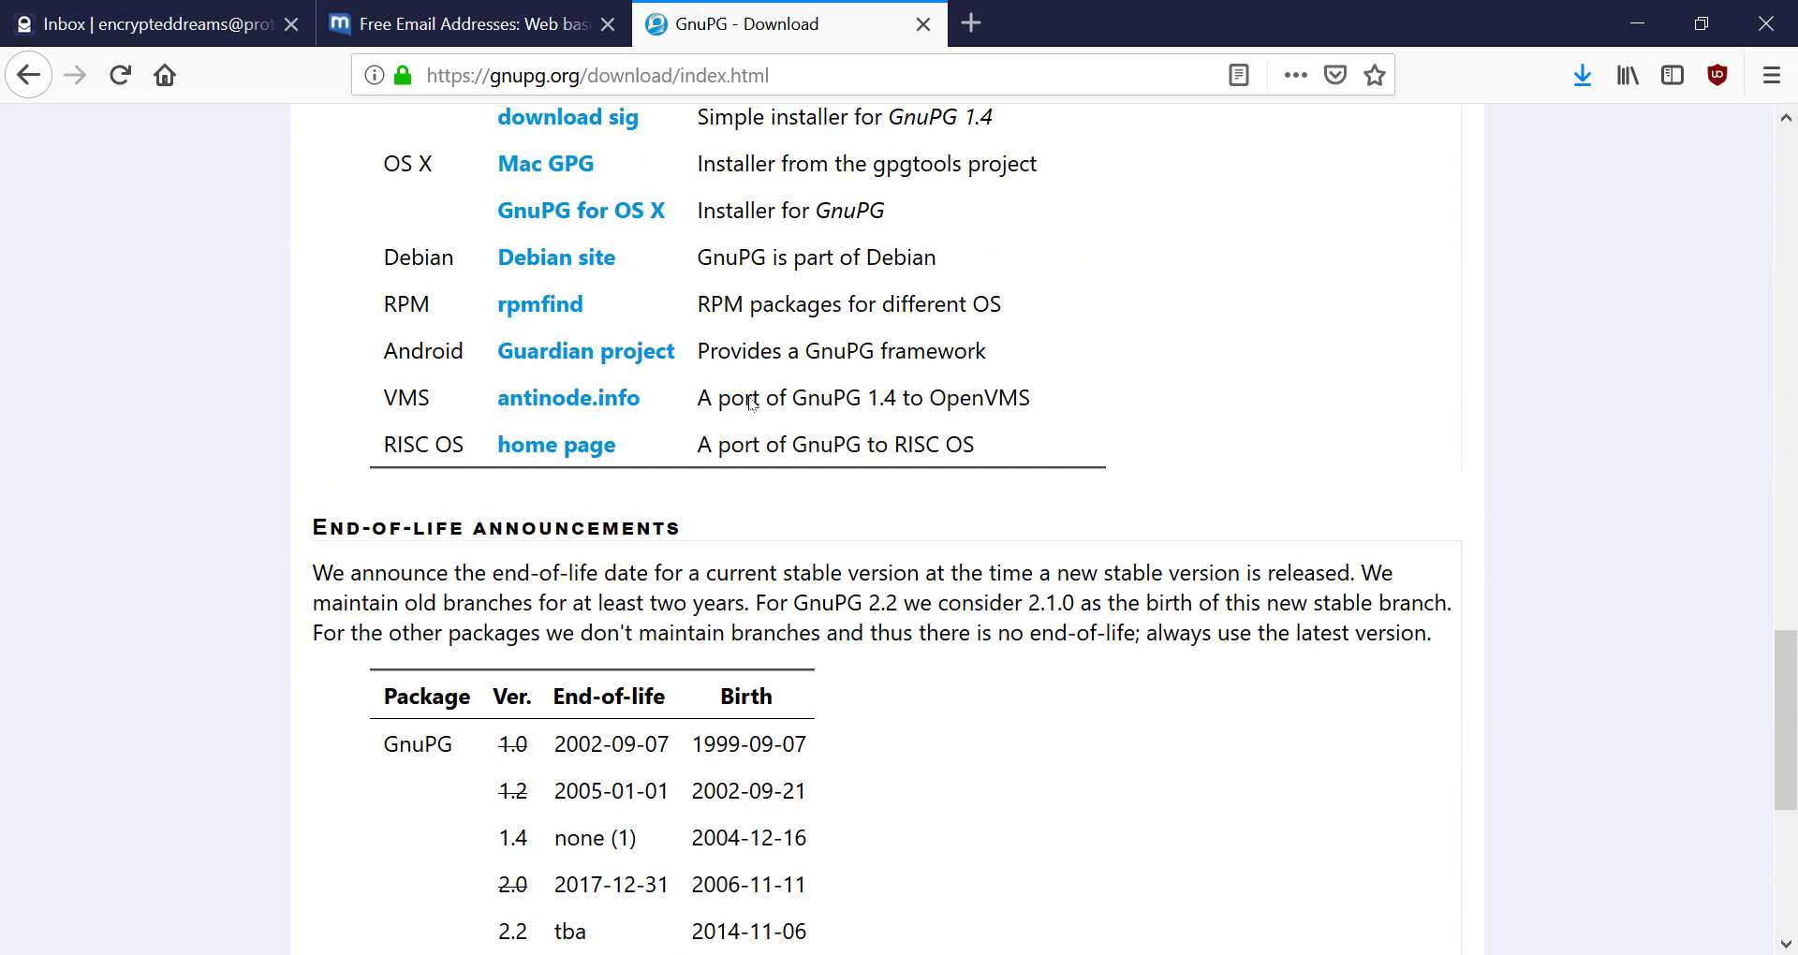
scroll(749, 402, "up", 2)
scroll(749, 402, "up", 2)
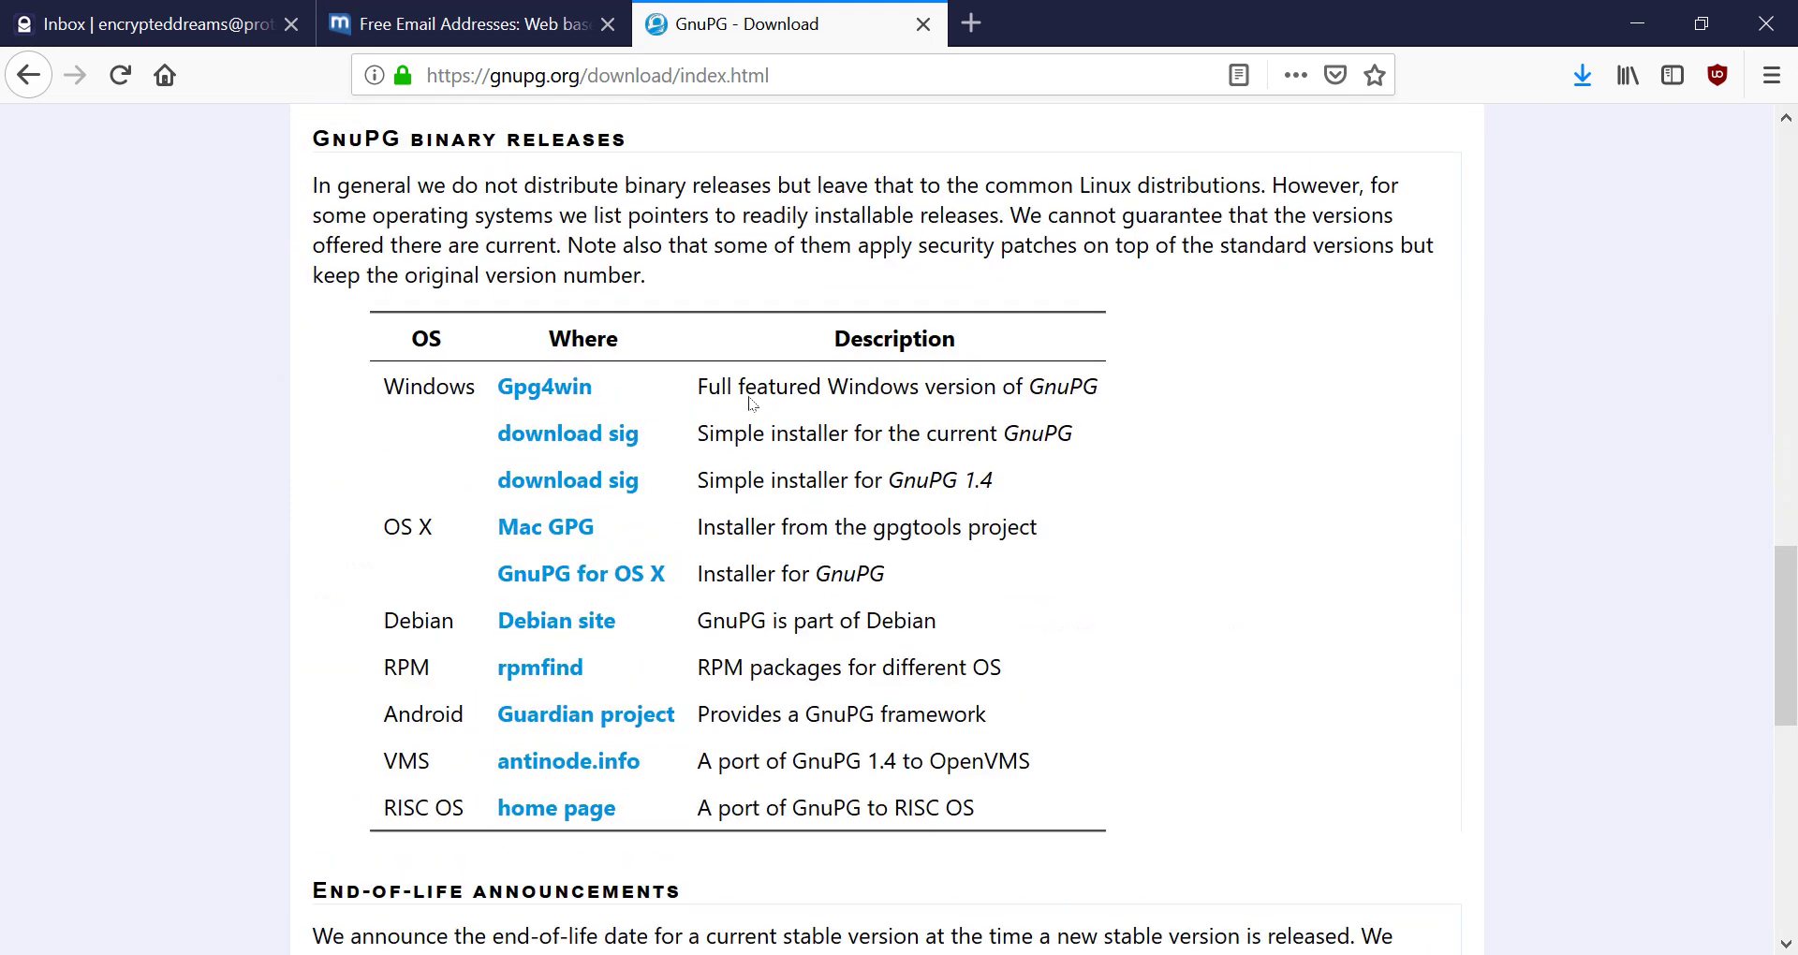
left_click(544, 397)
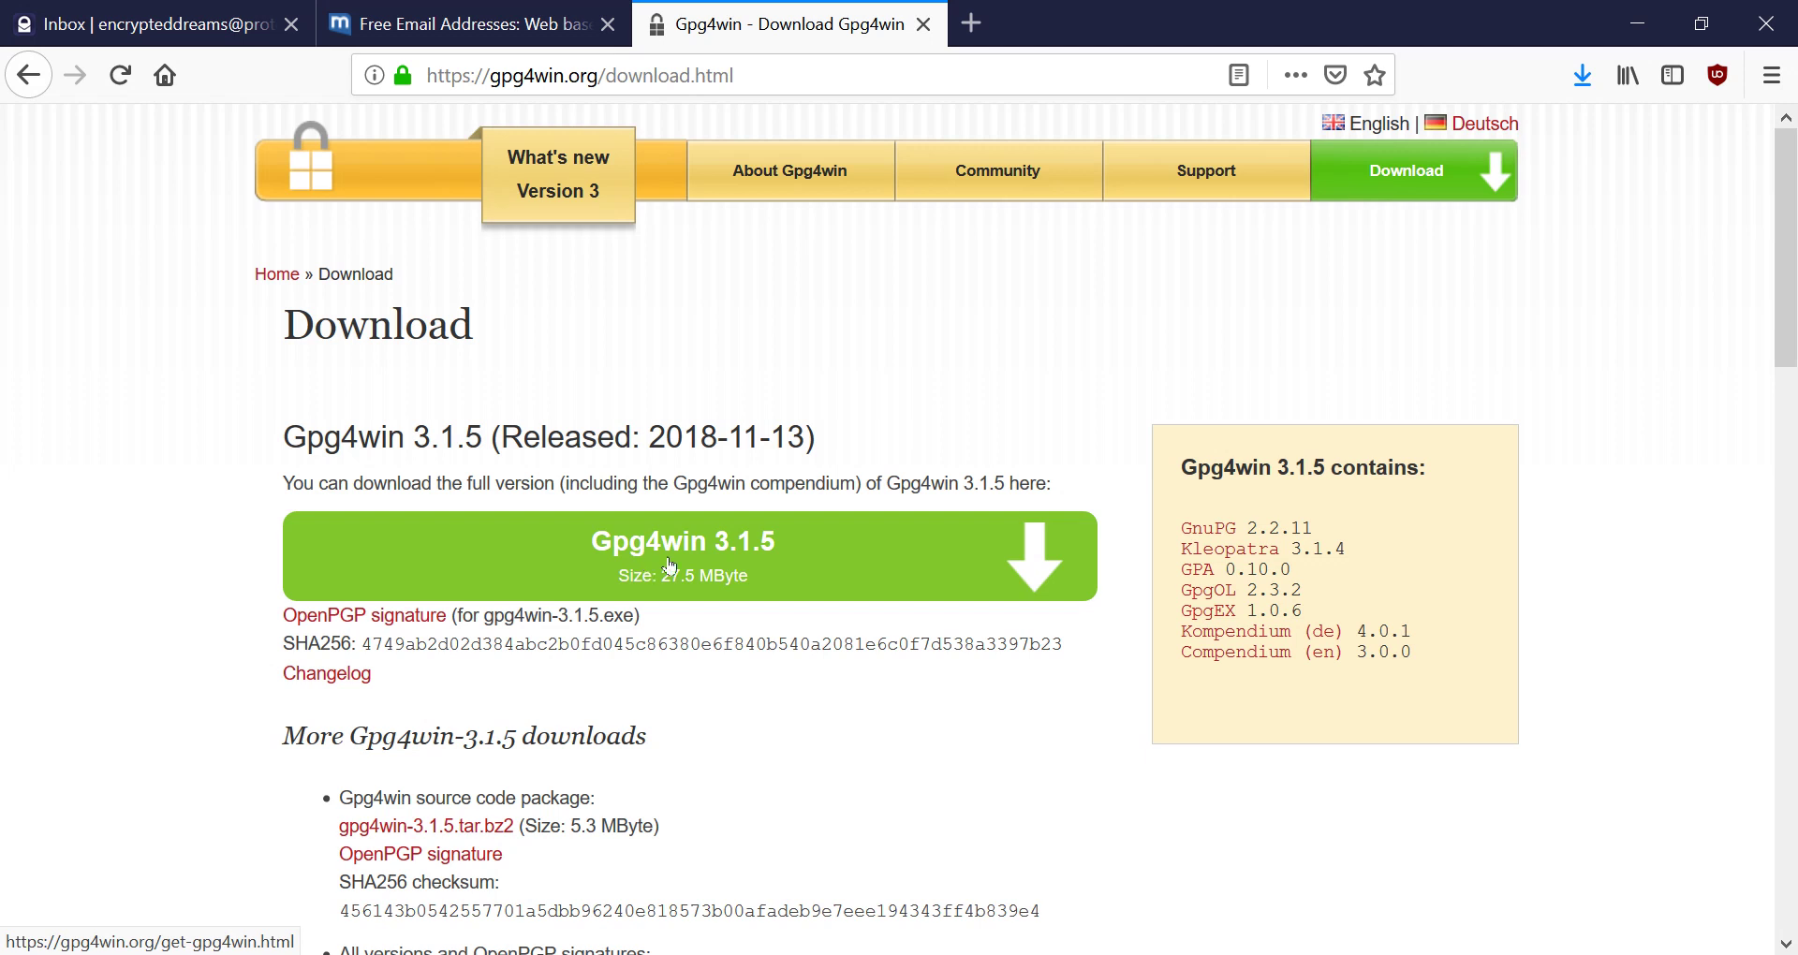
Request the Gpg4win 3.1.5 installer with a $0 donation, and cancel saving gpg4win-3.1.5.exe
left_click(869, 556)
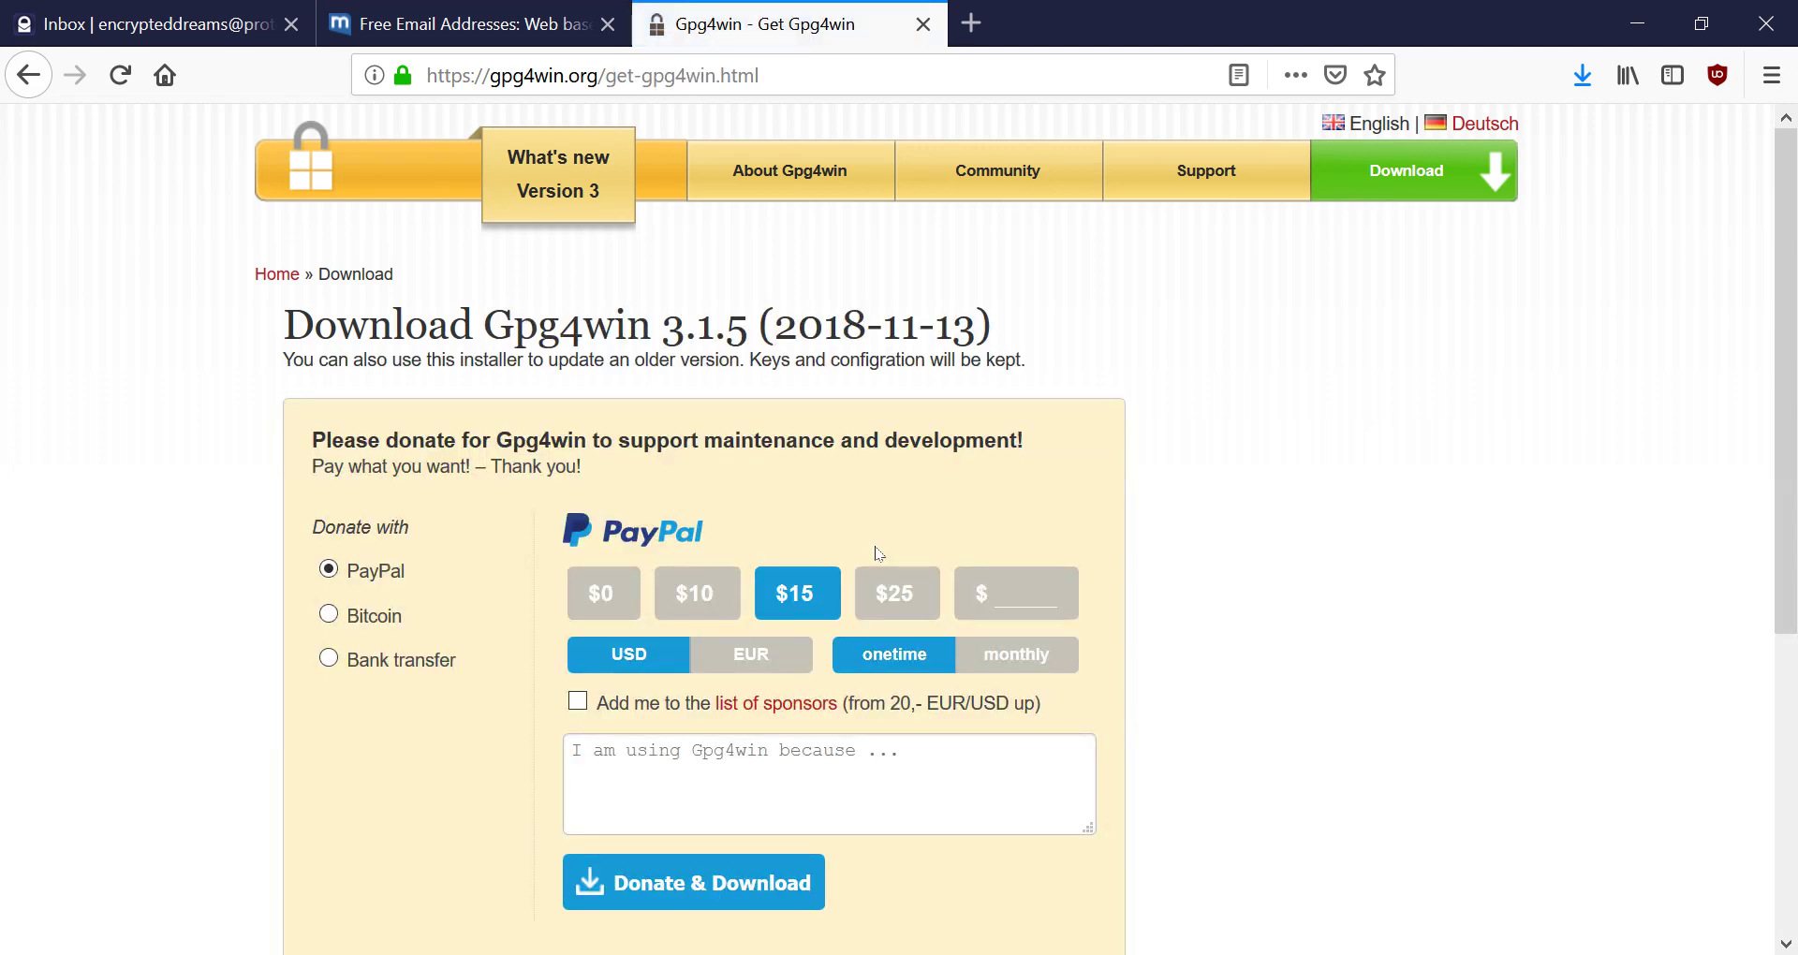
left_click(607, 590)
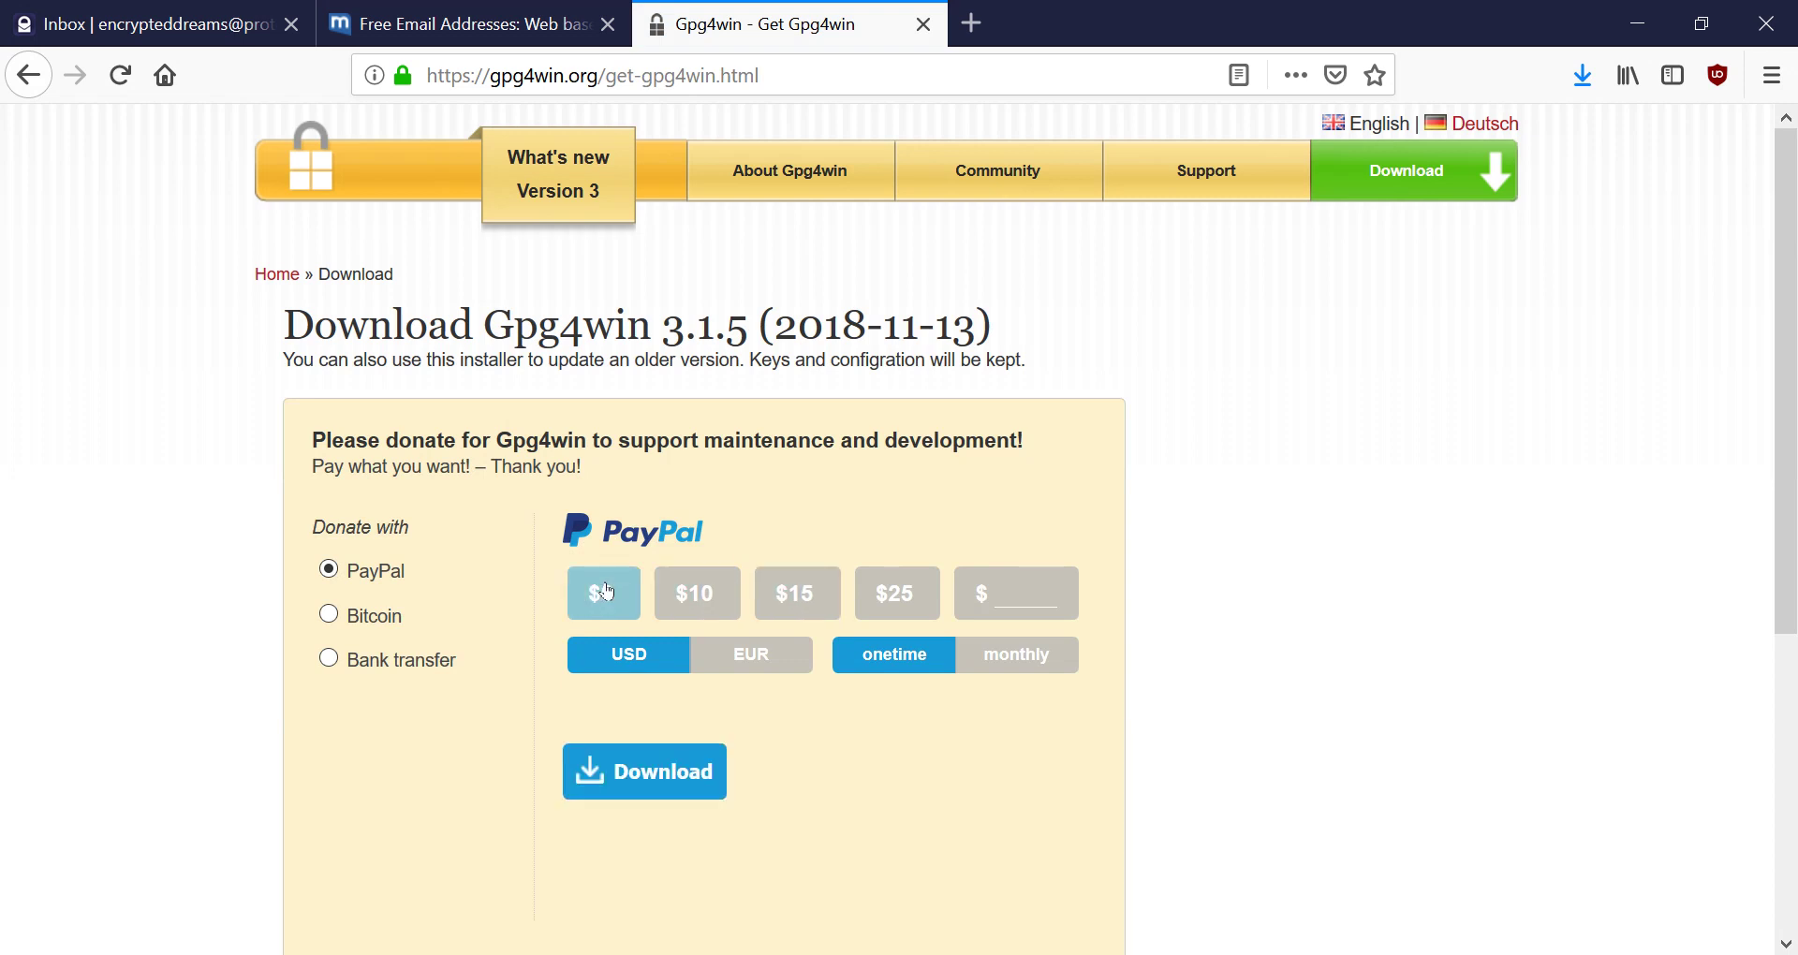
left_click(651, 781)
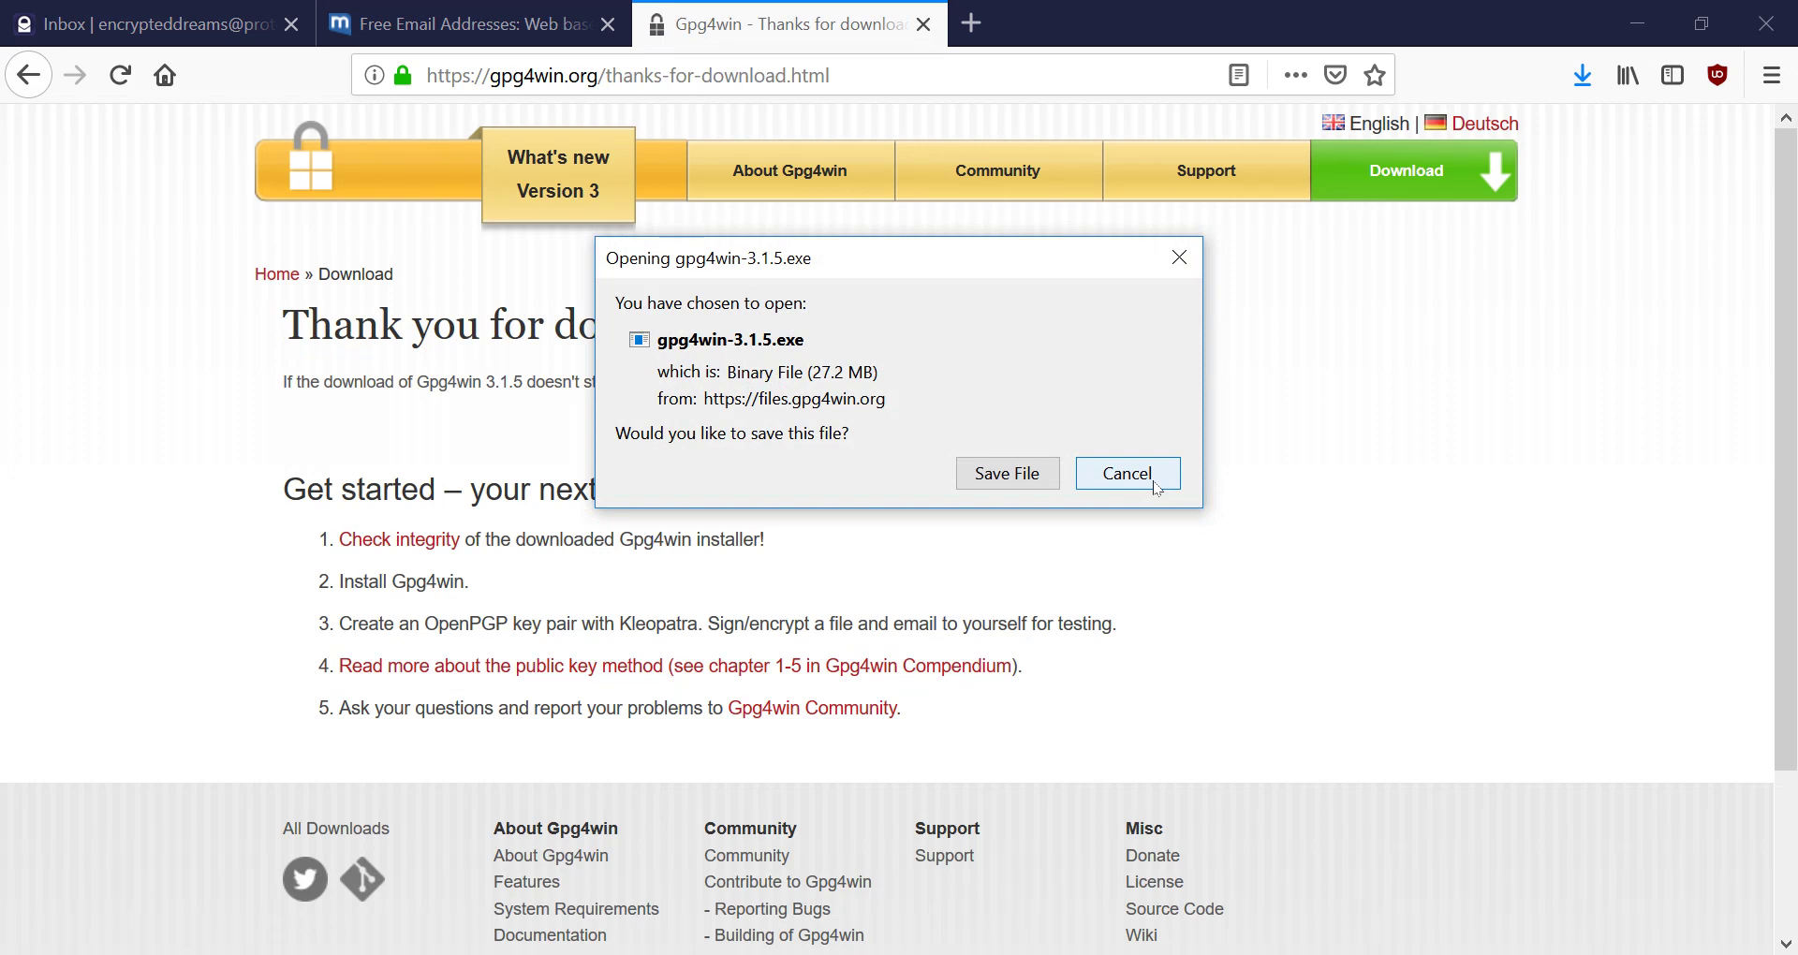
left_click(1158, 488)
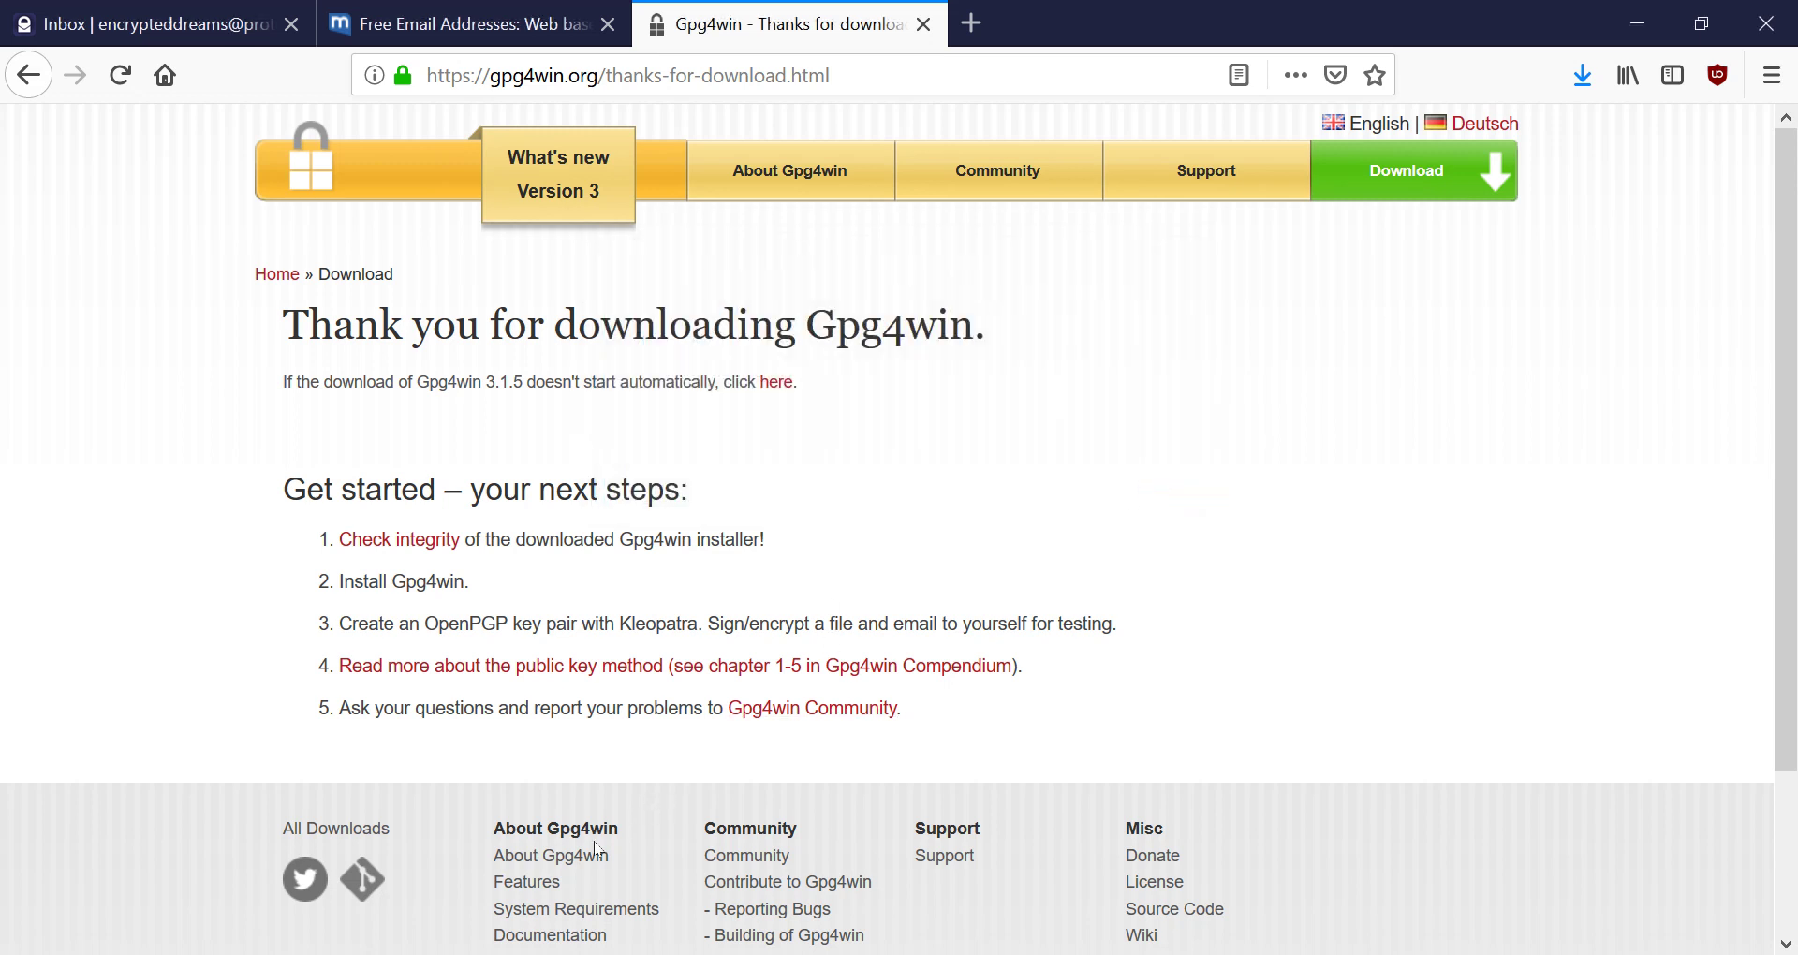
Switch to Kleopatra, import the saved publickey file from Downloads without certifying it, and select the imported certificate
mouse_move(387, 950)
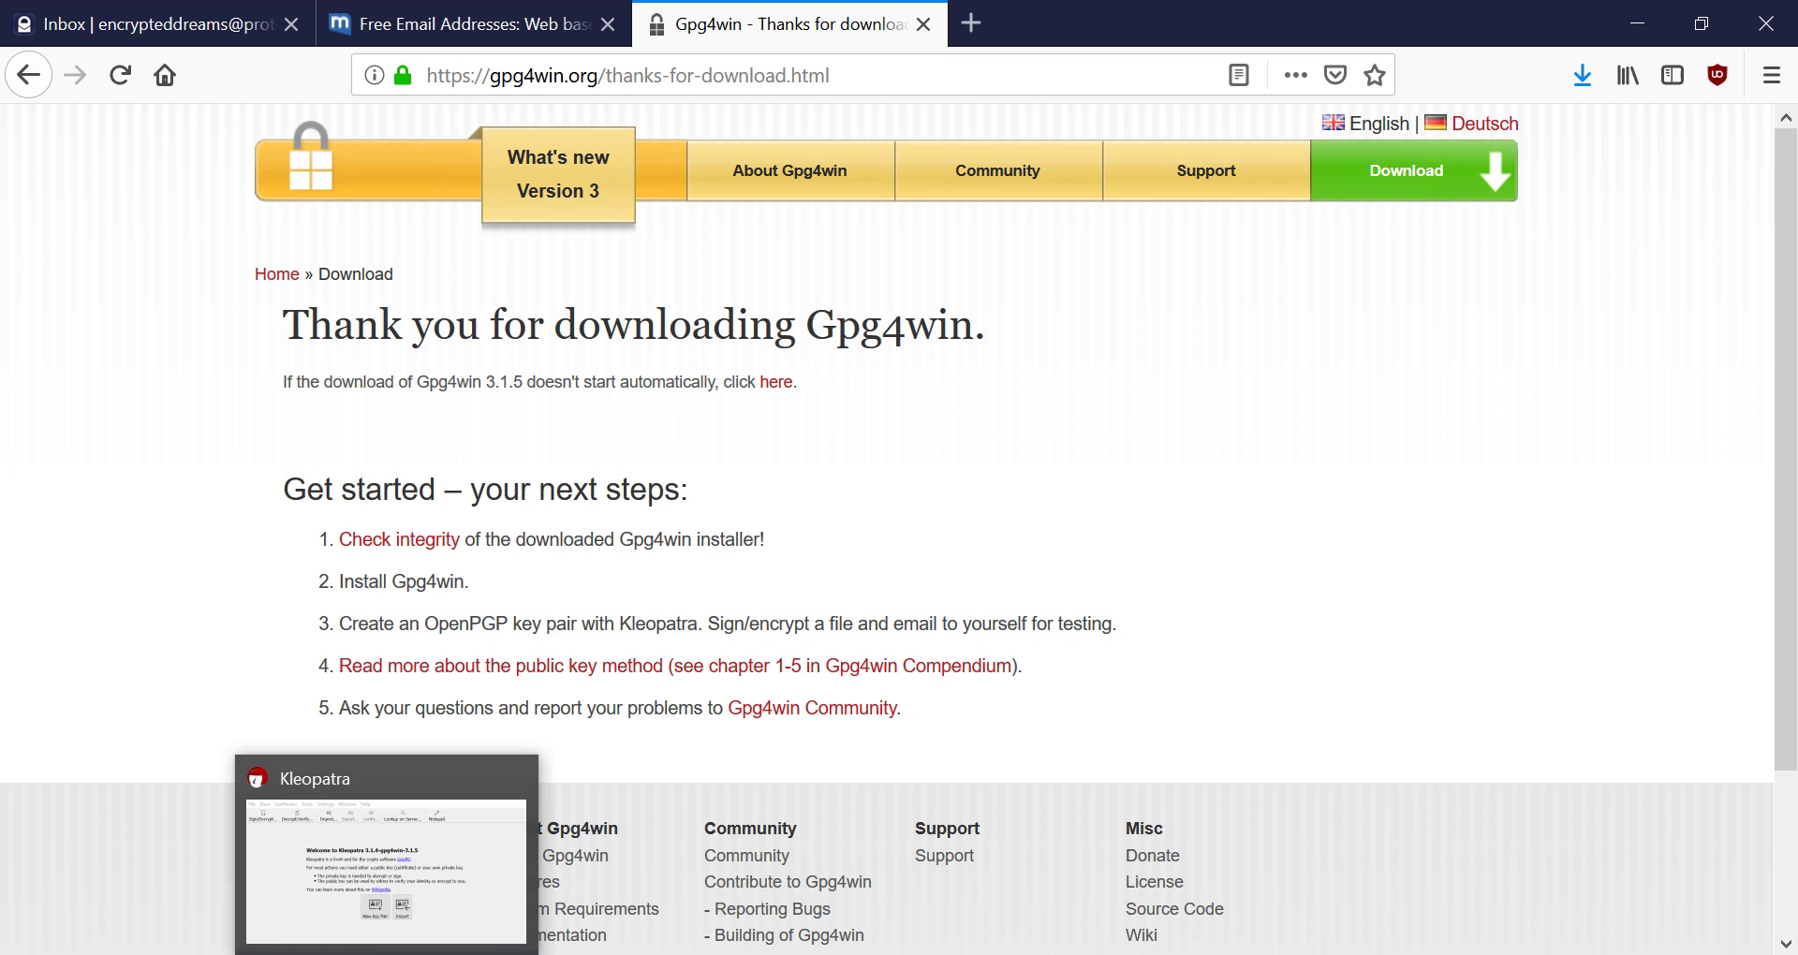
left_click(386, 871)
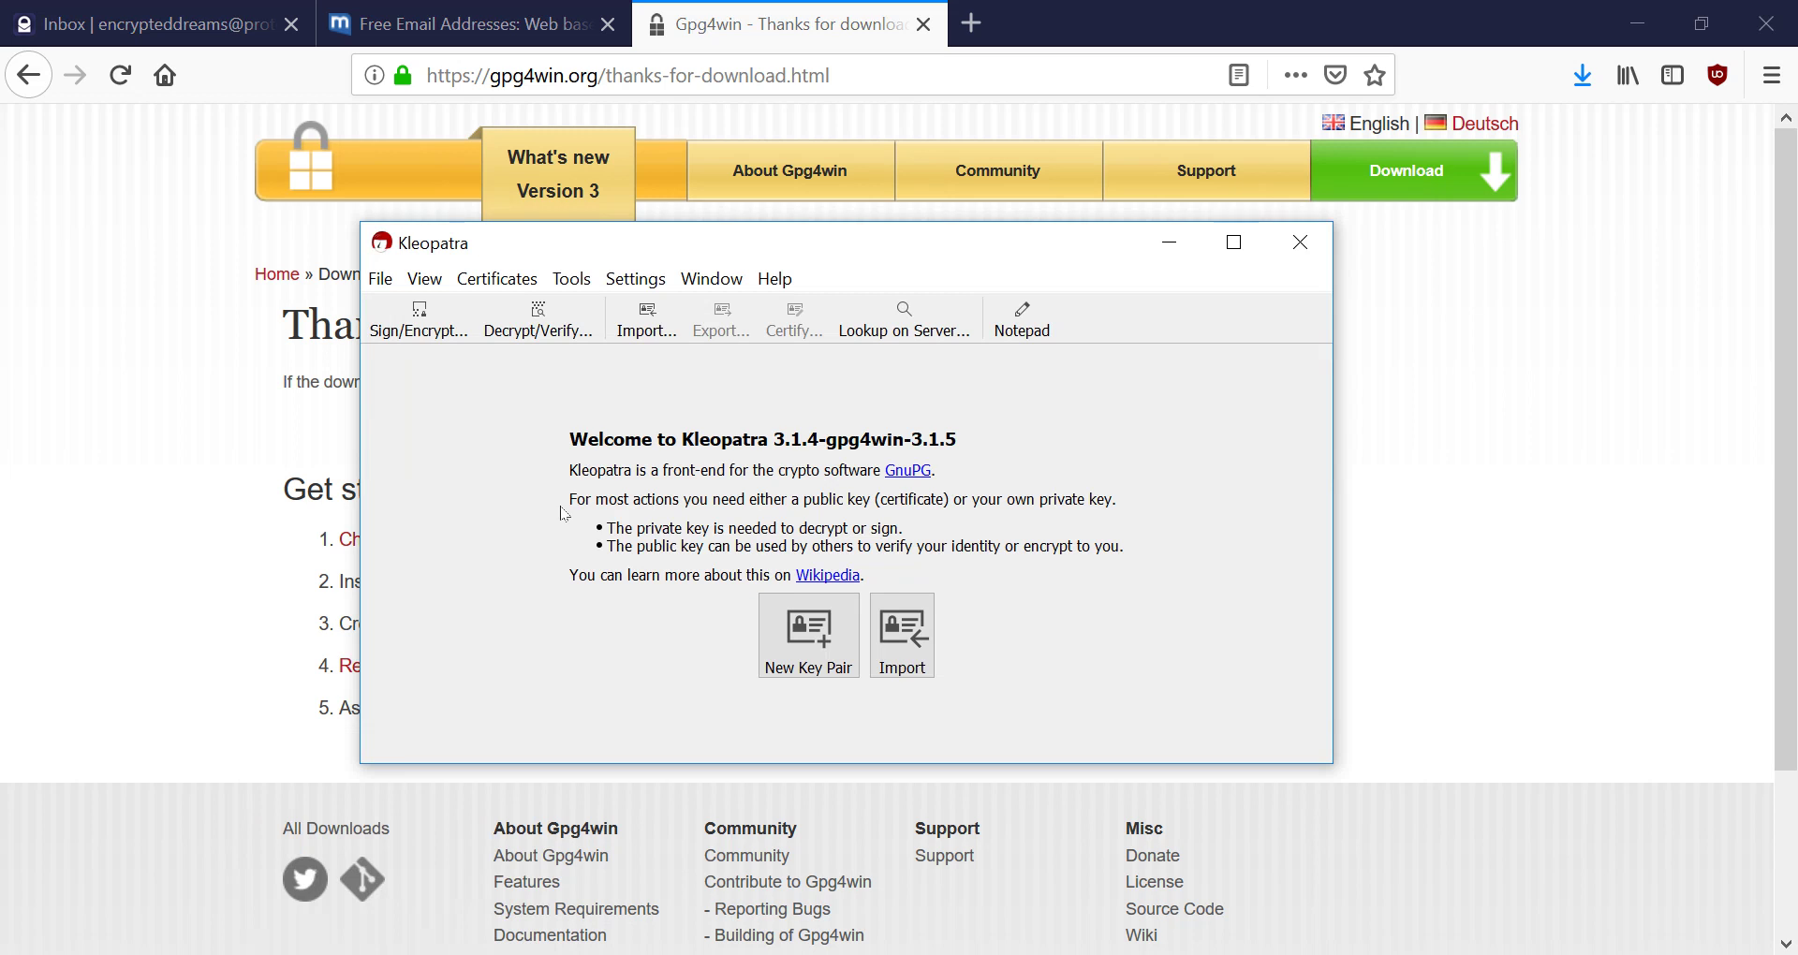
left_click(382, 279)
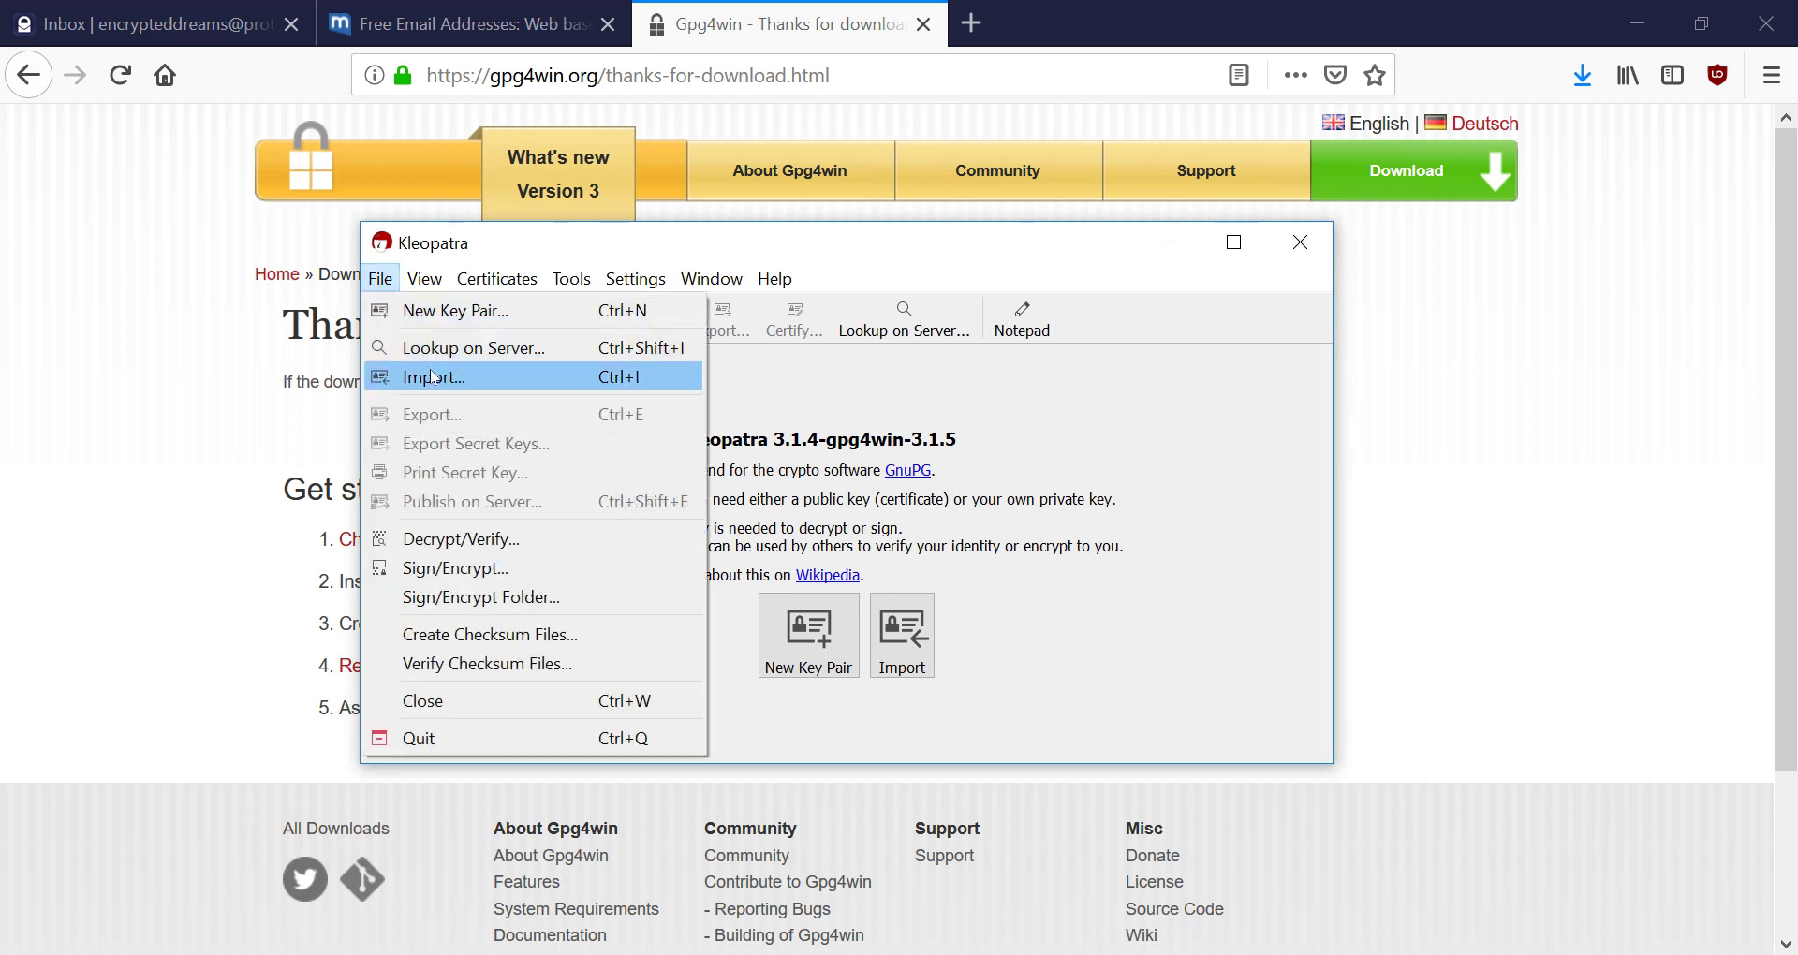
left_click(432, 377)
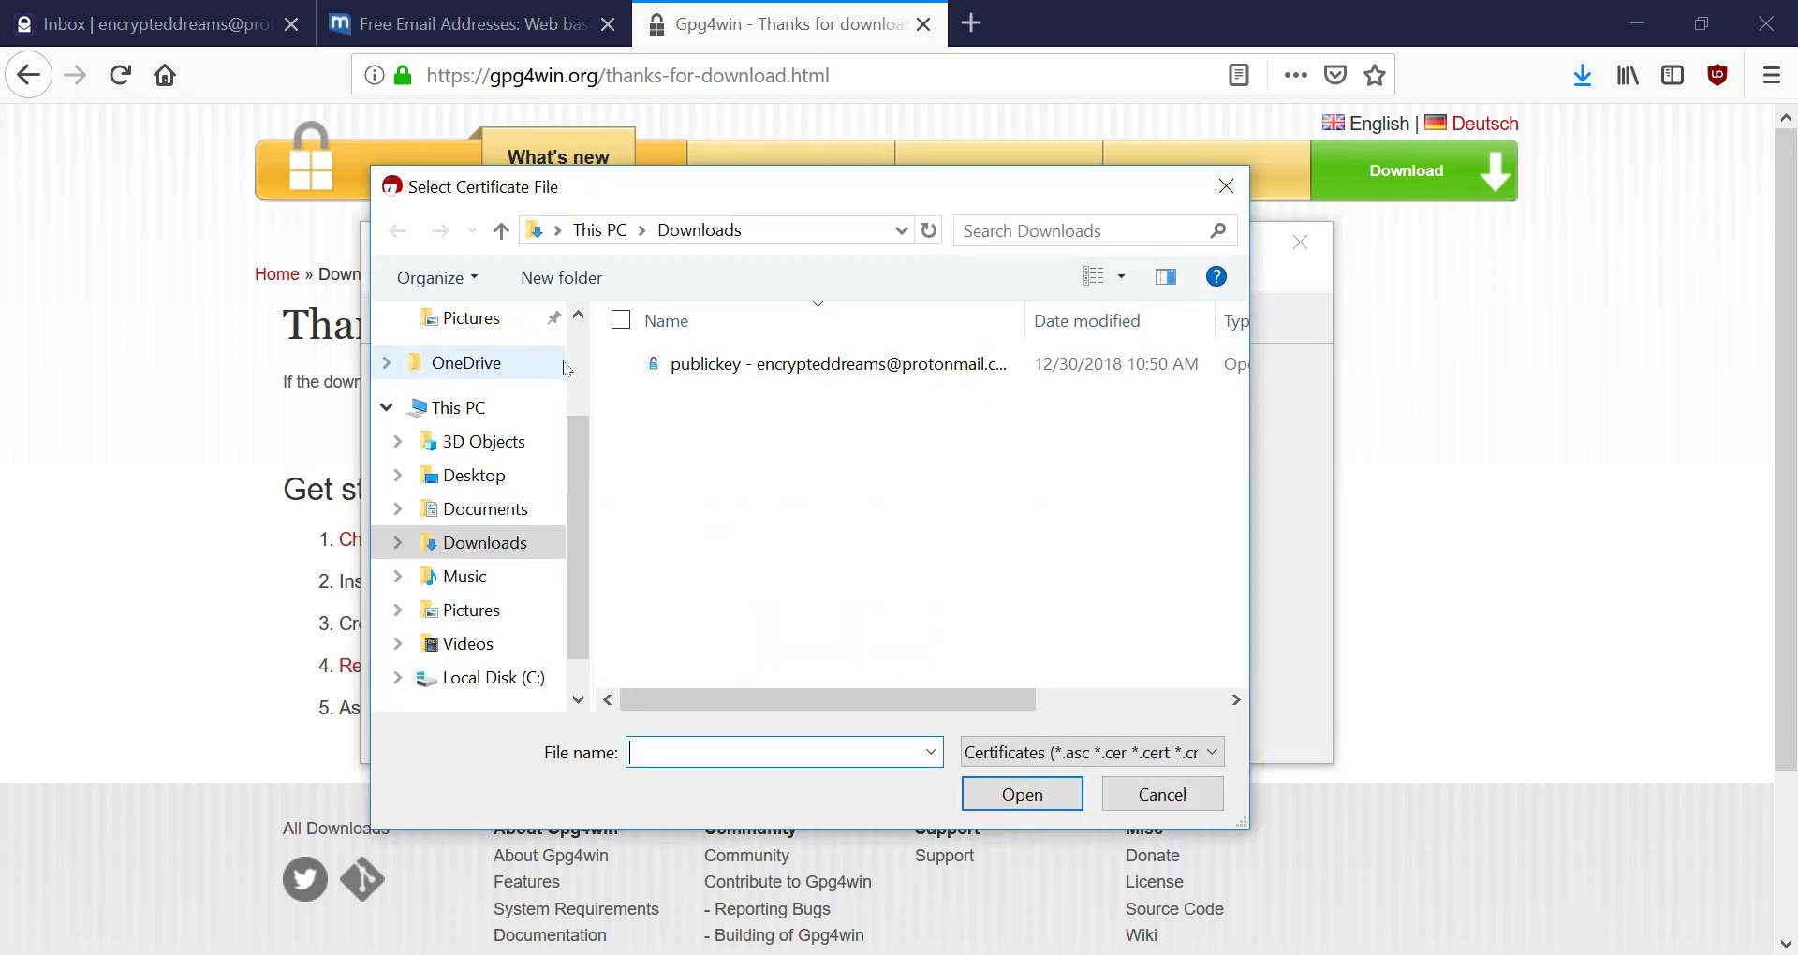
left_click(719, 365)
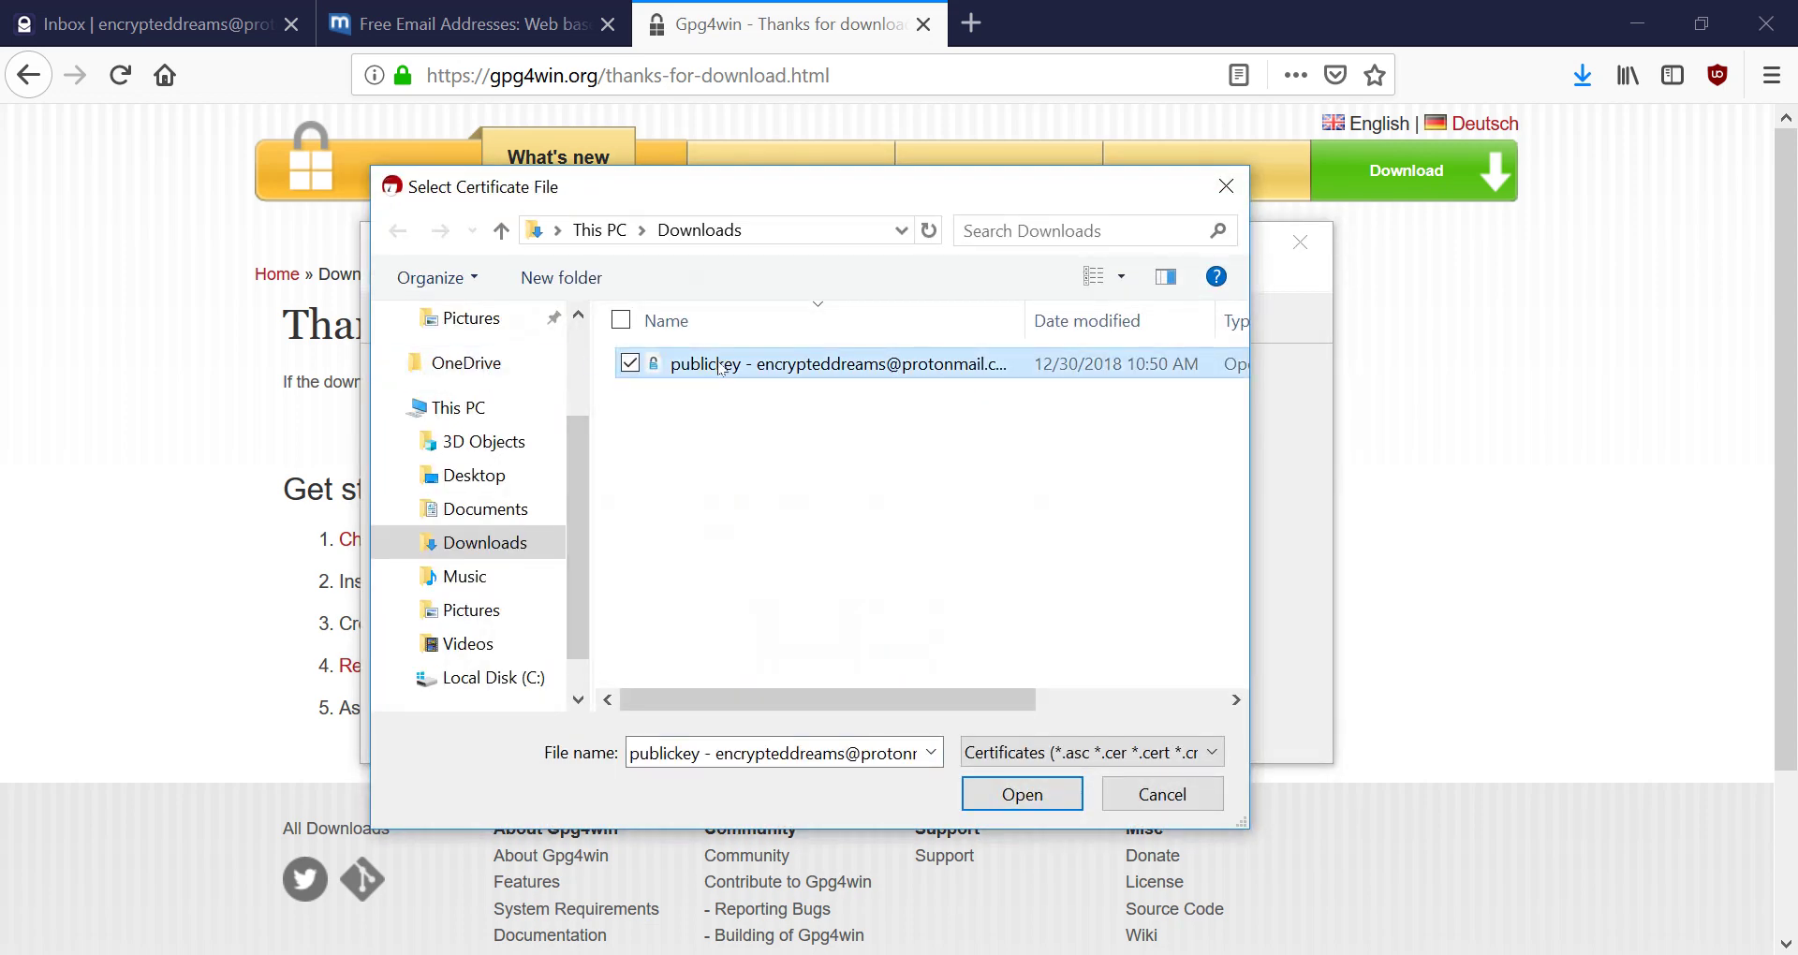
double_click(721, 367)
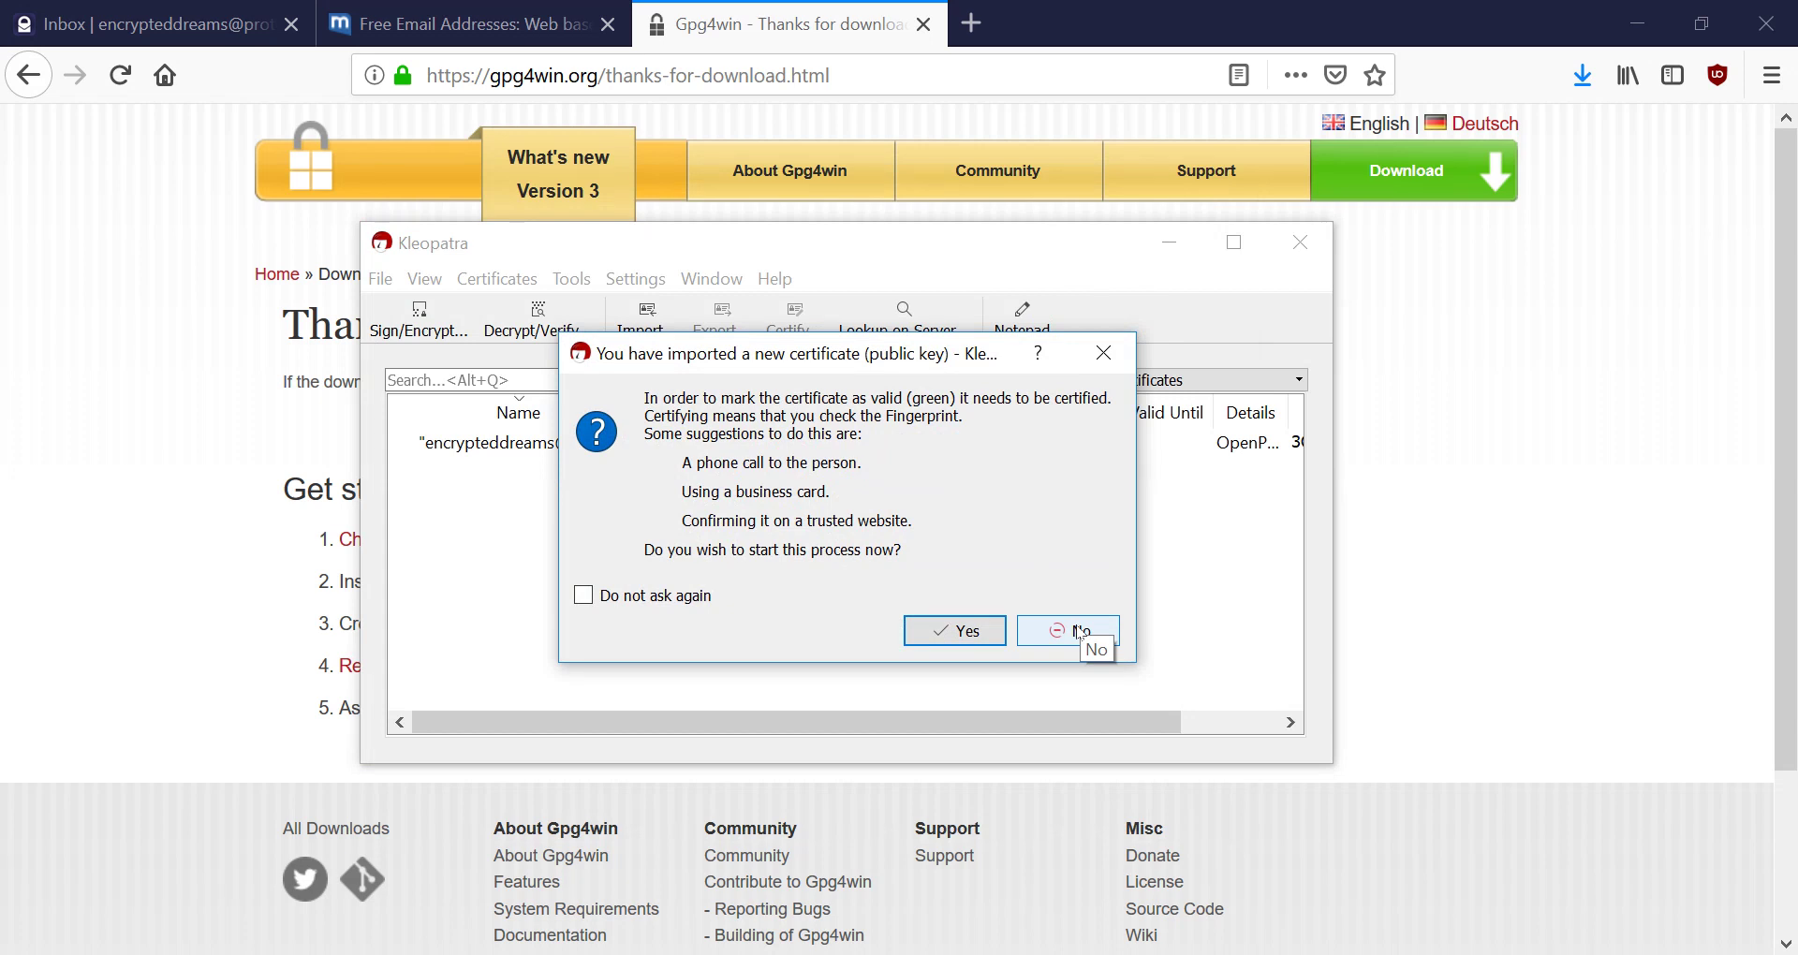
left_click(1079, 633)
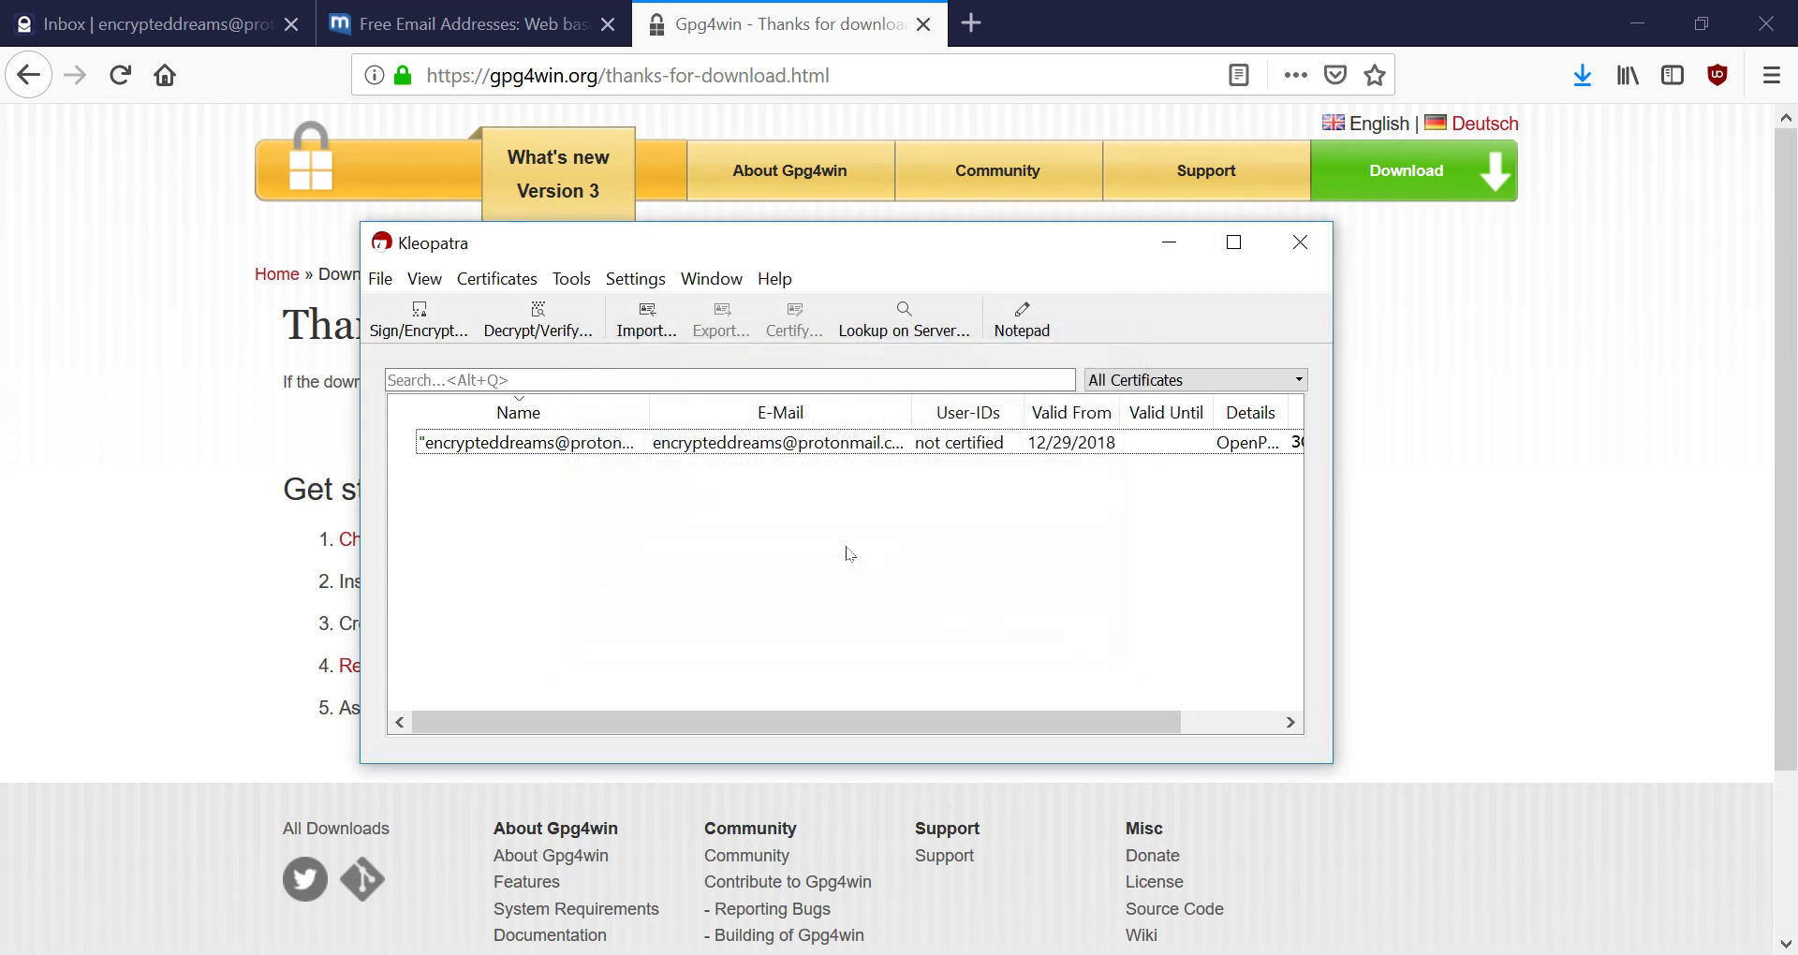
left_click(499, 447)
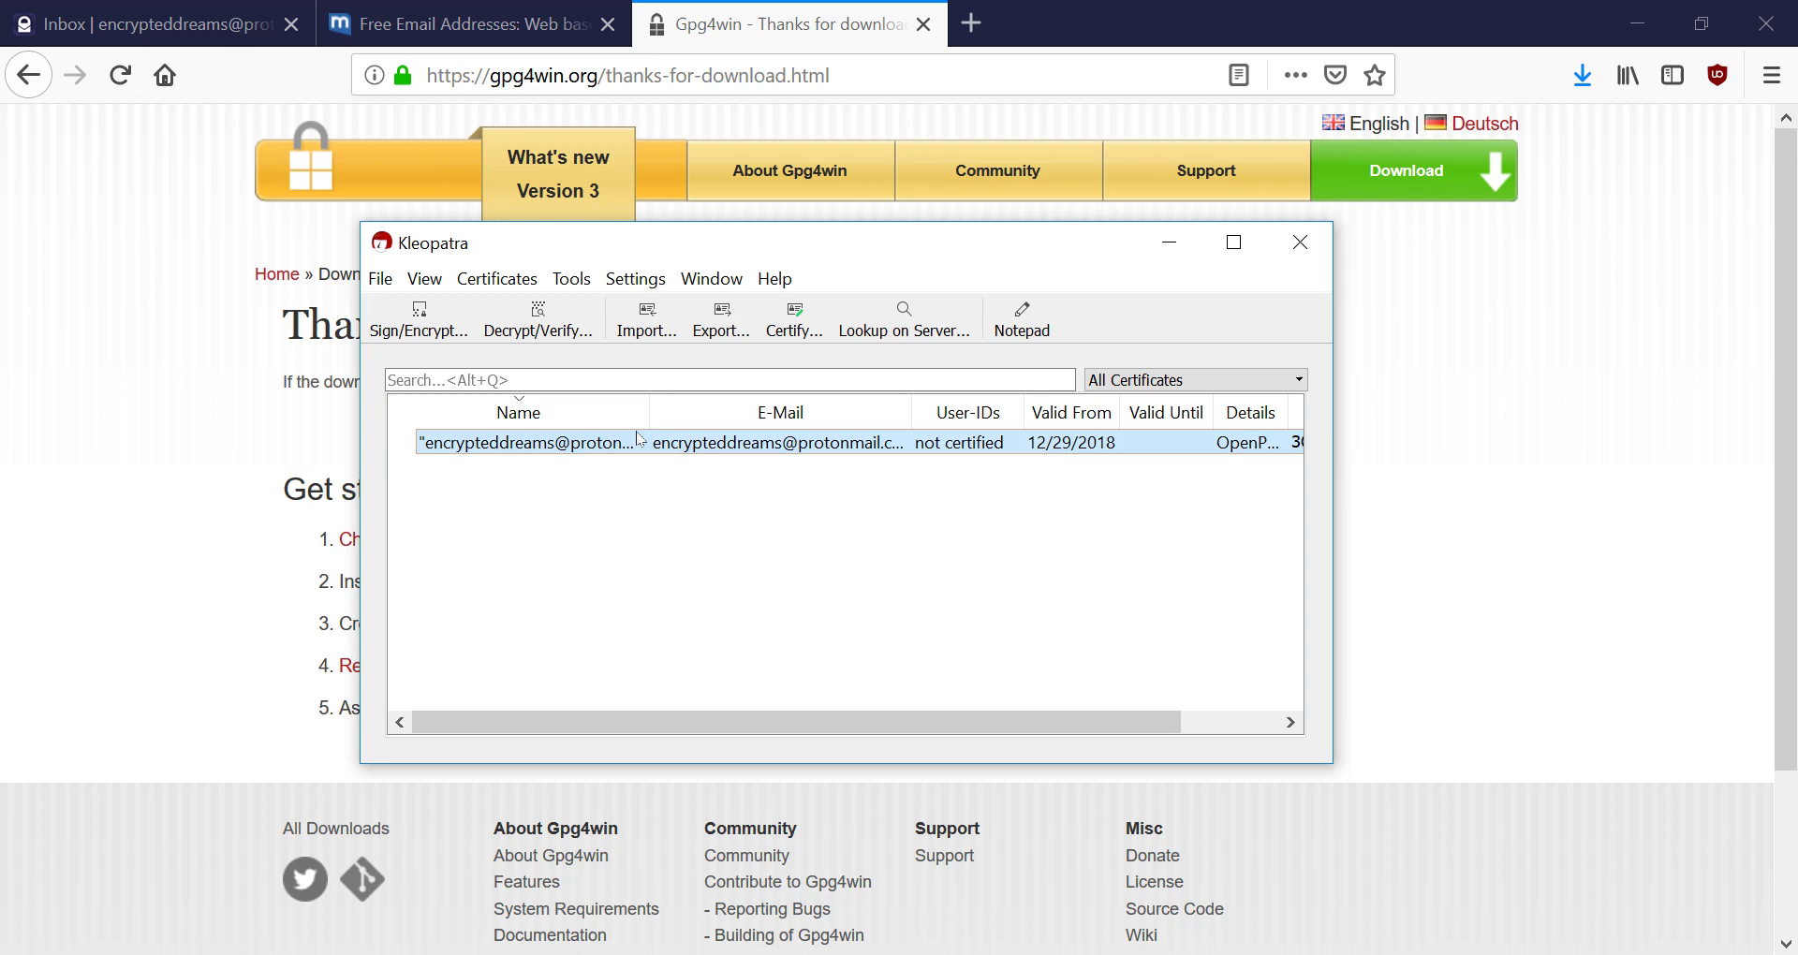
mouse_move(639, 439)
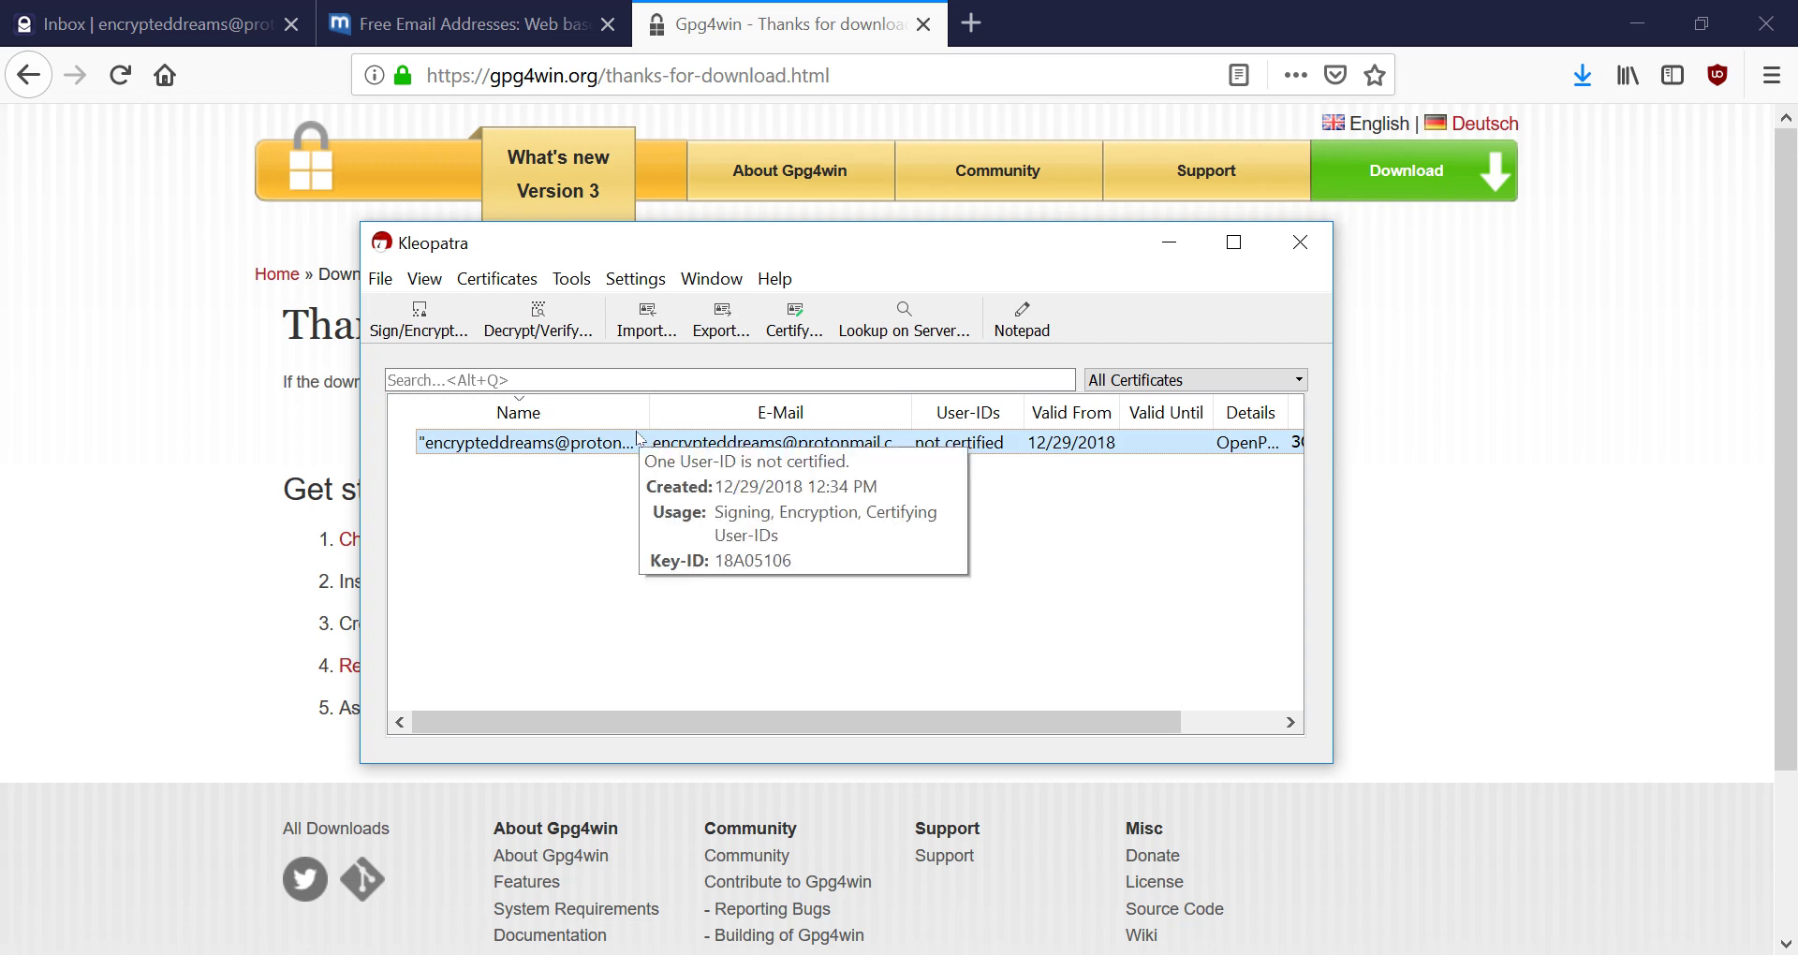
Write "Super secret message!" in Kleopatra's notepad as the message to encrypt
left_click(1024, 315)
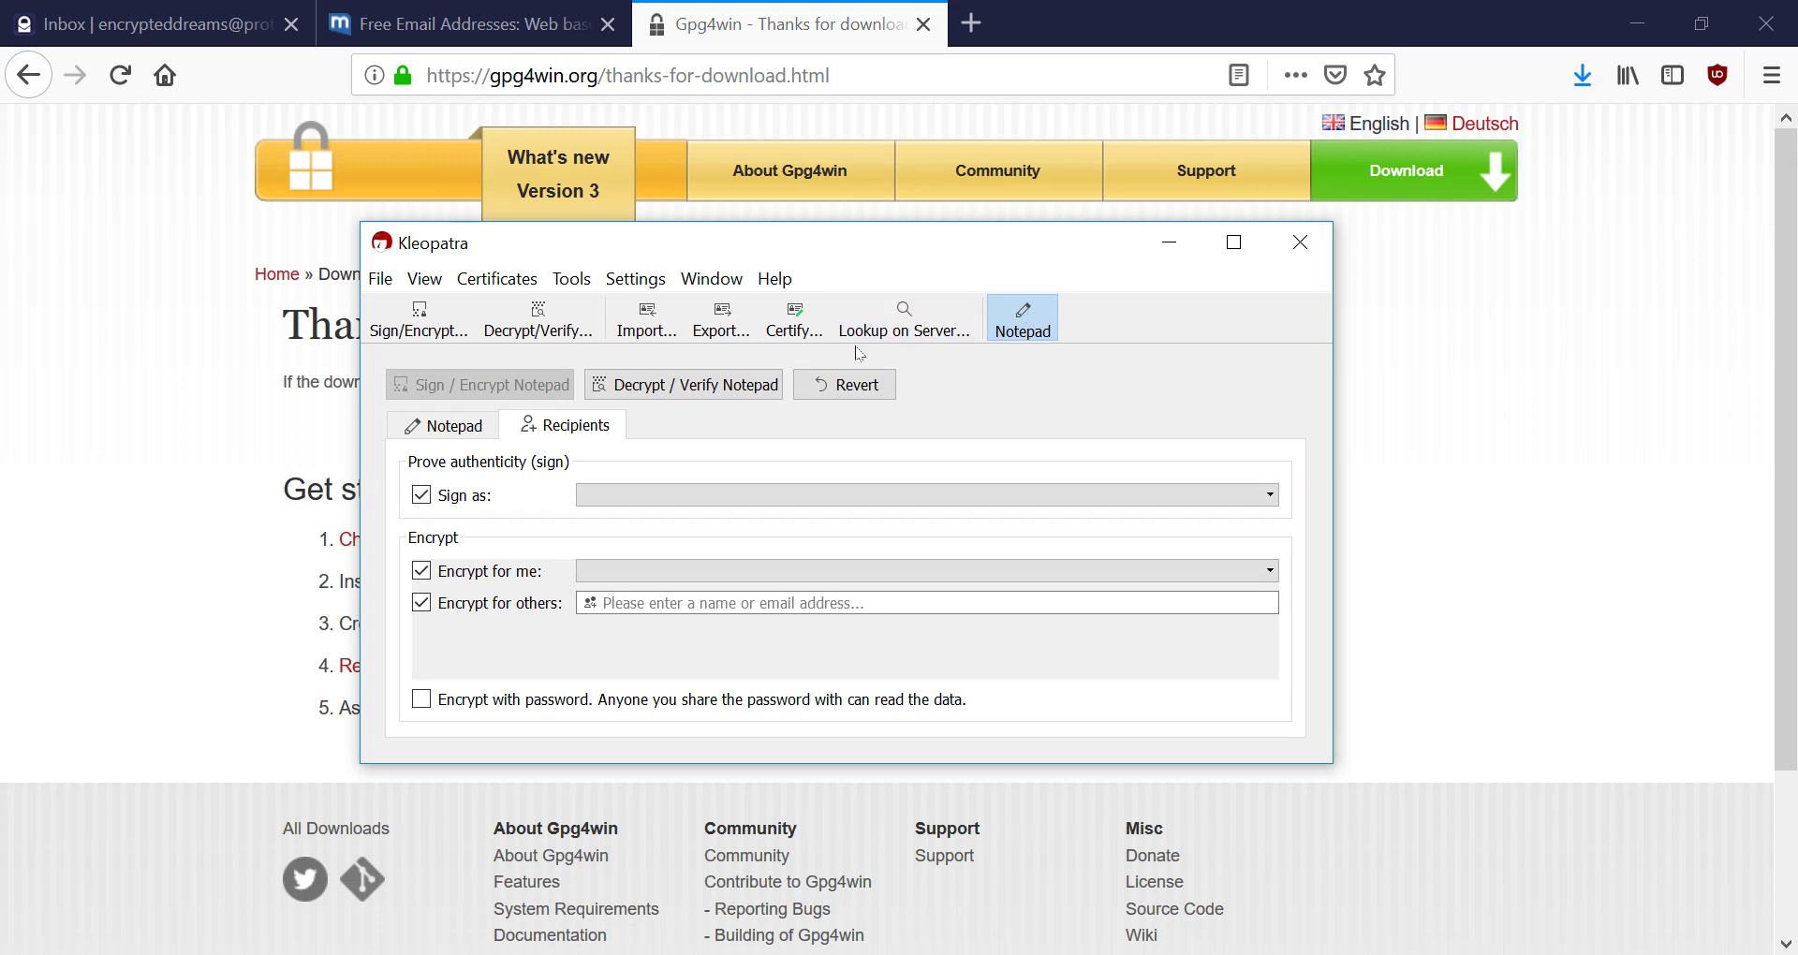
left_click(429, 426)
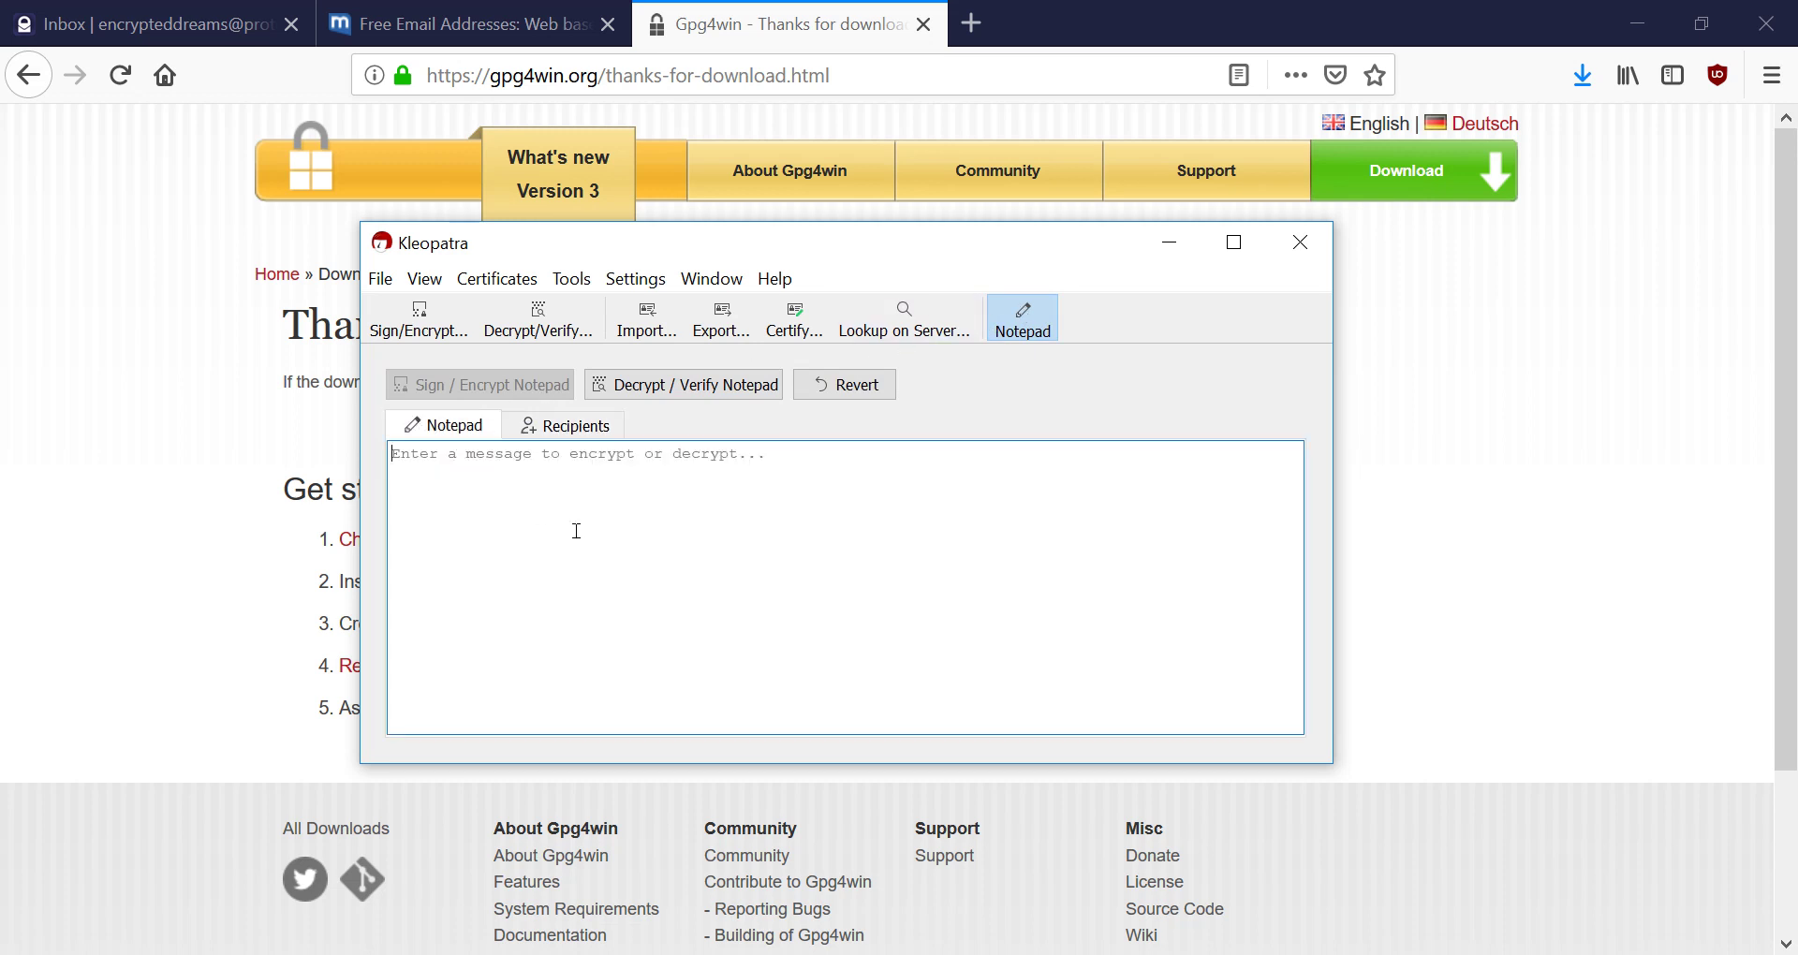
type("S")
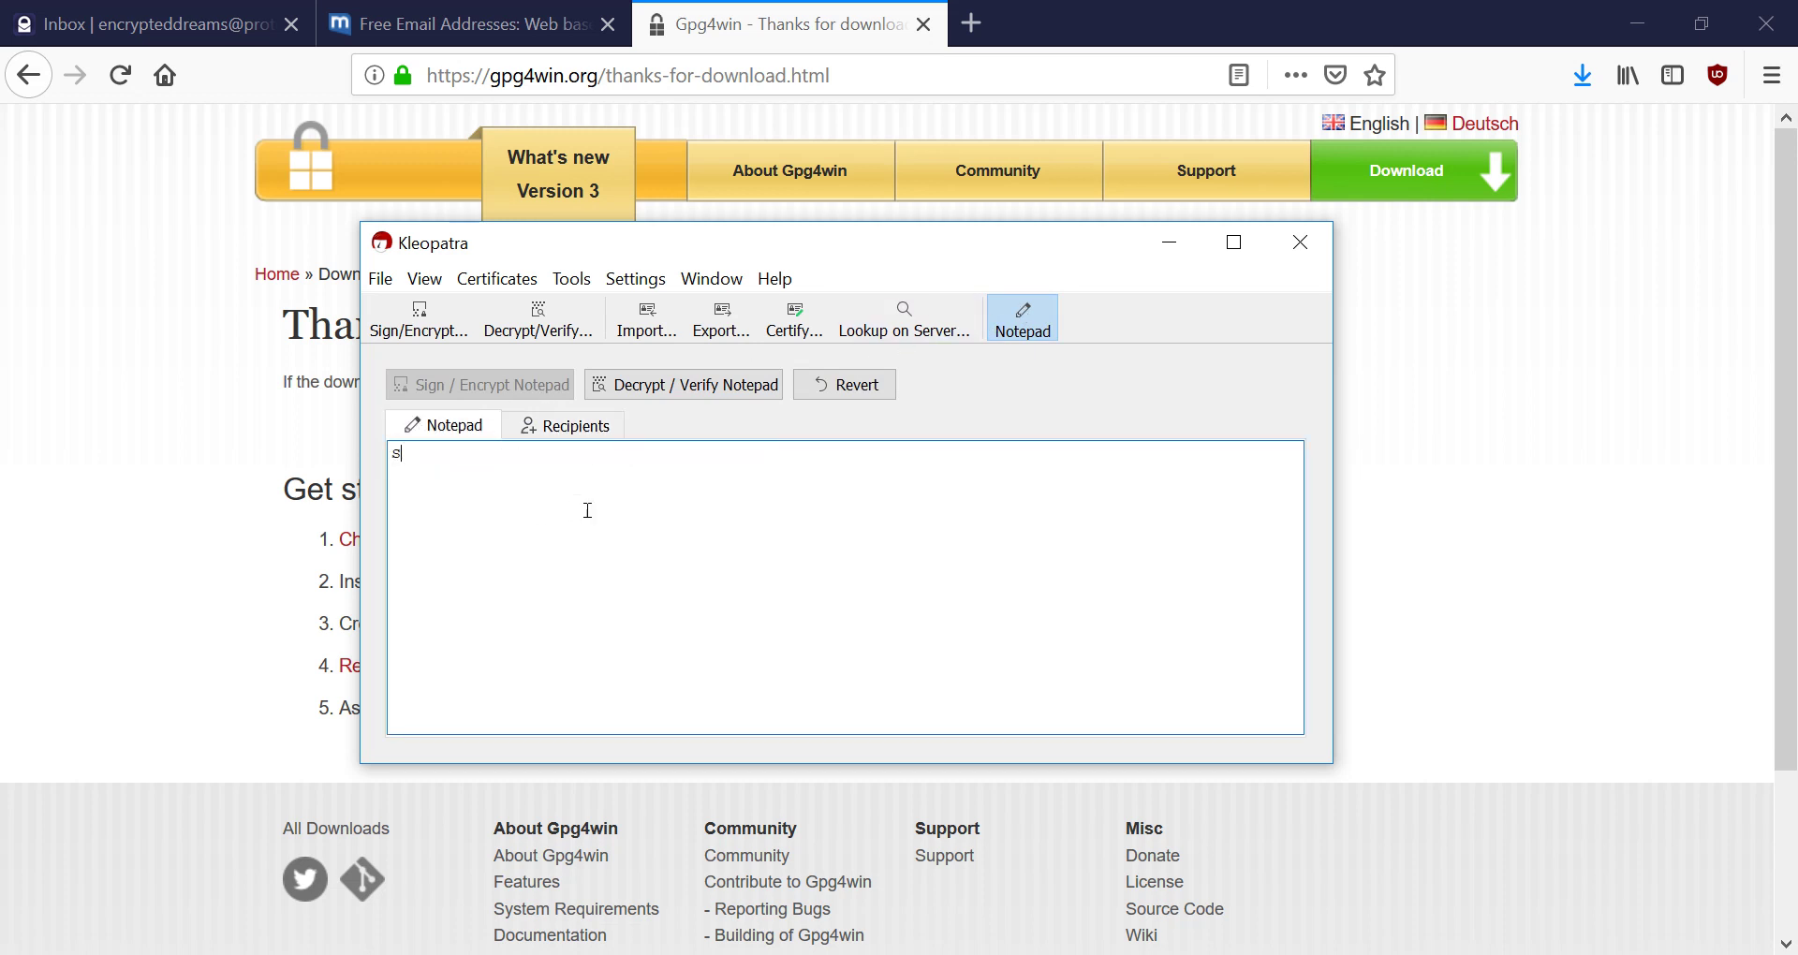
type("uper secret message!")
Choose the imported ProtonMail certificate as the recipient to encrypt for, and encrypt the notepad message
left_click(578, 429)
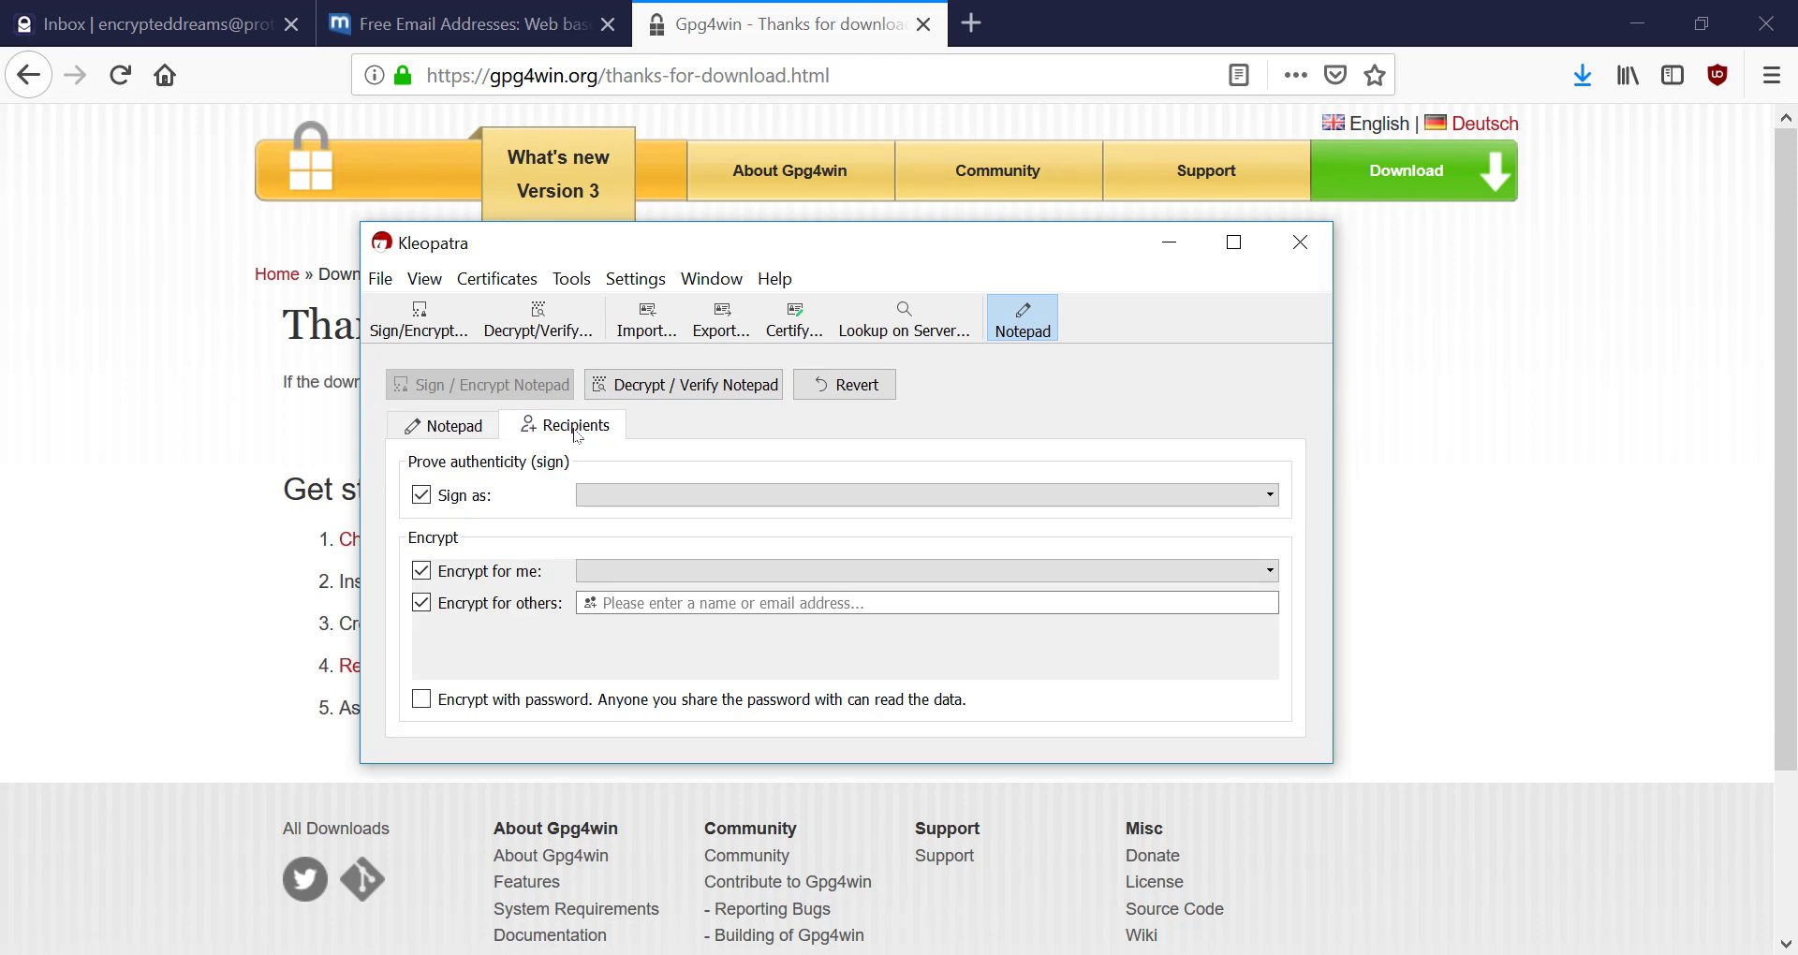
left_click(711, 599)
type("e")
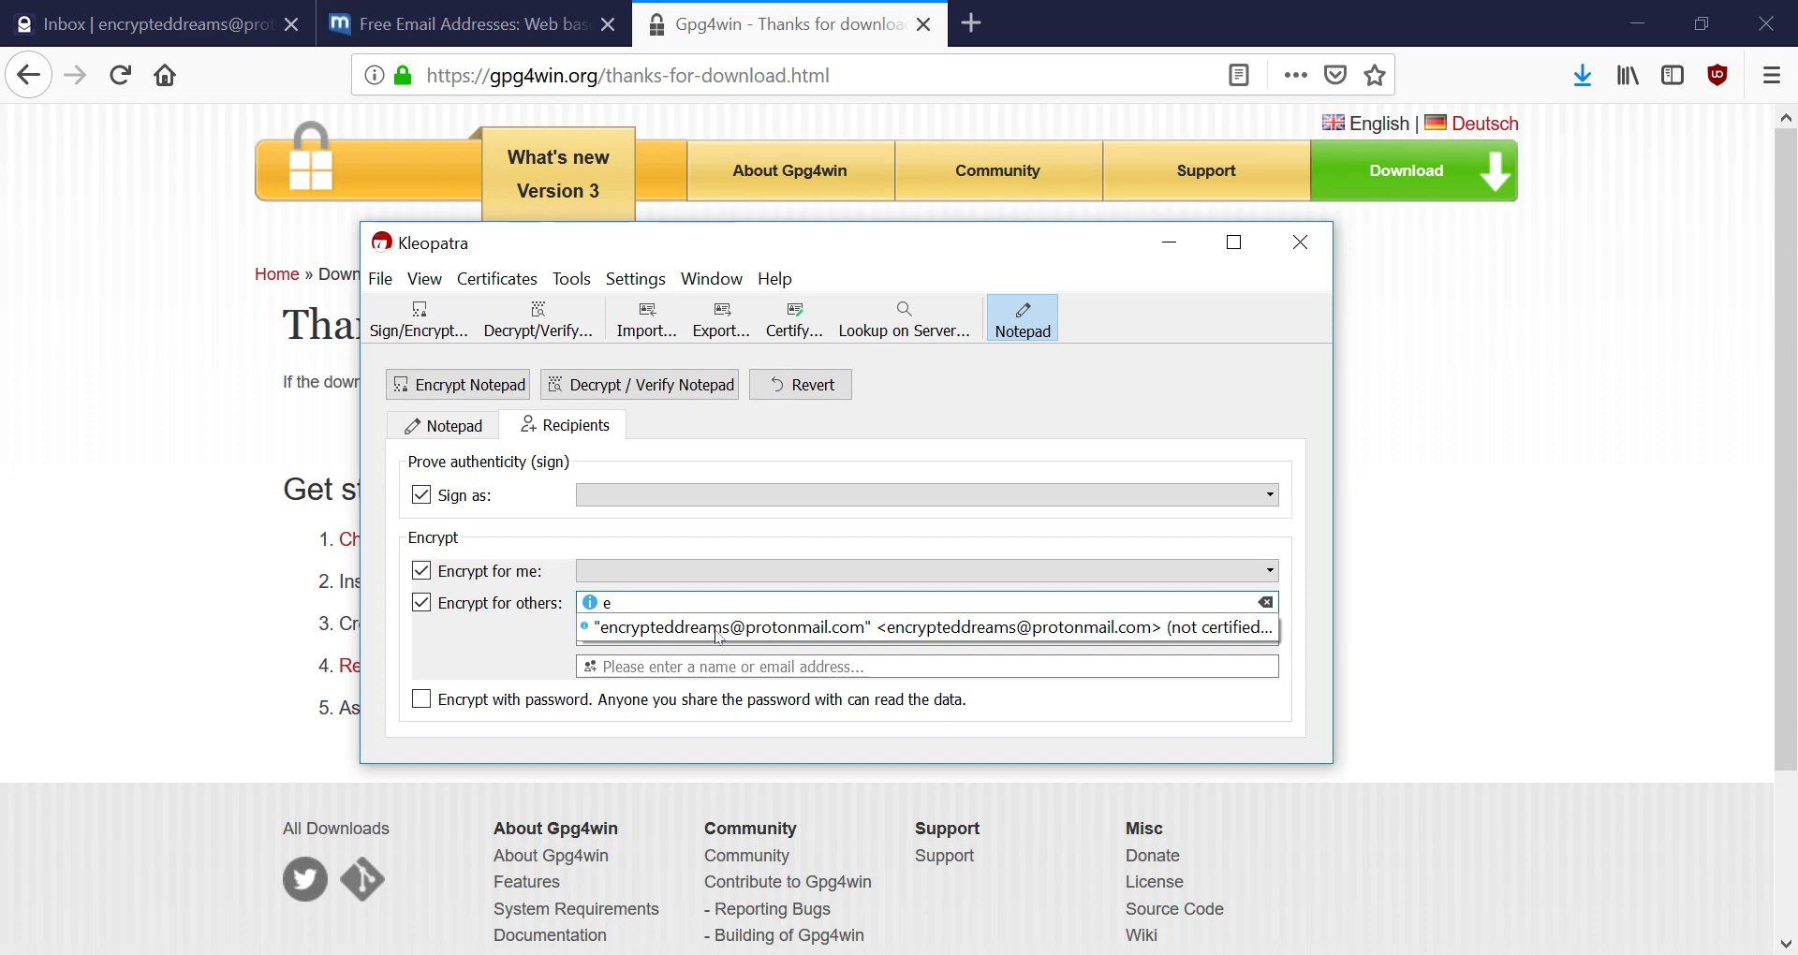
left_click(720, 633)
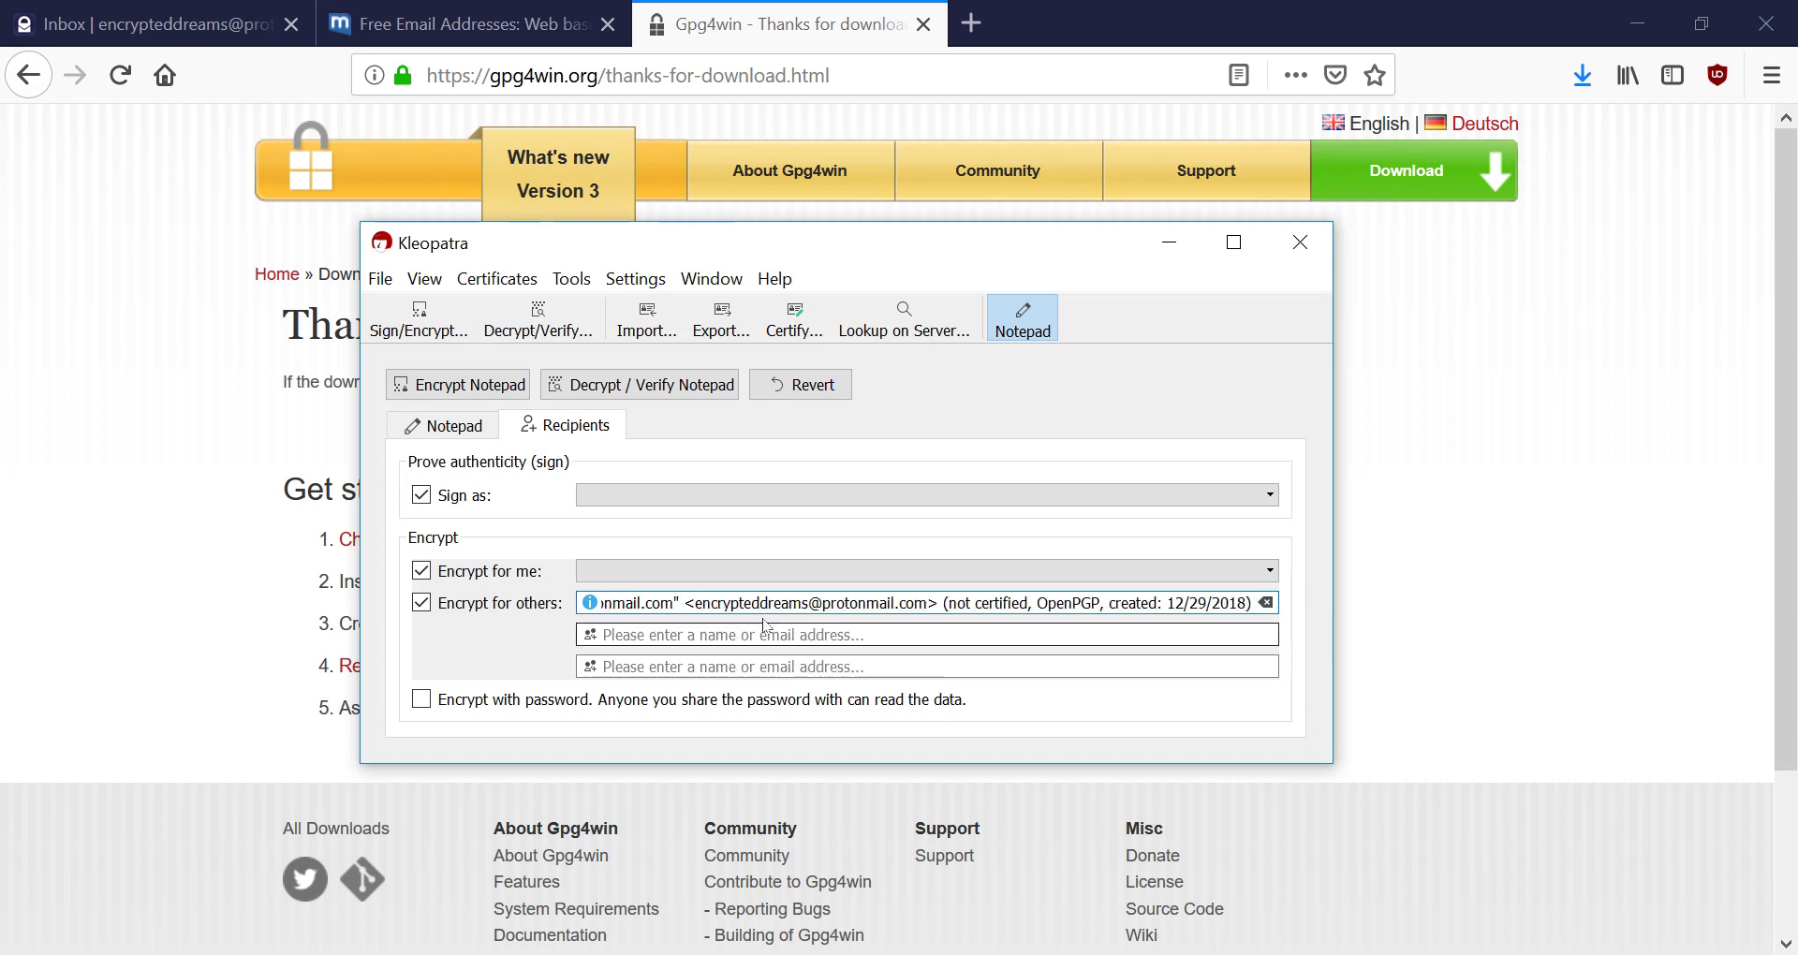
left_click(446, 428)
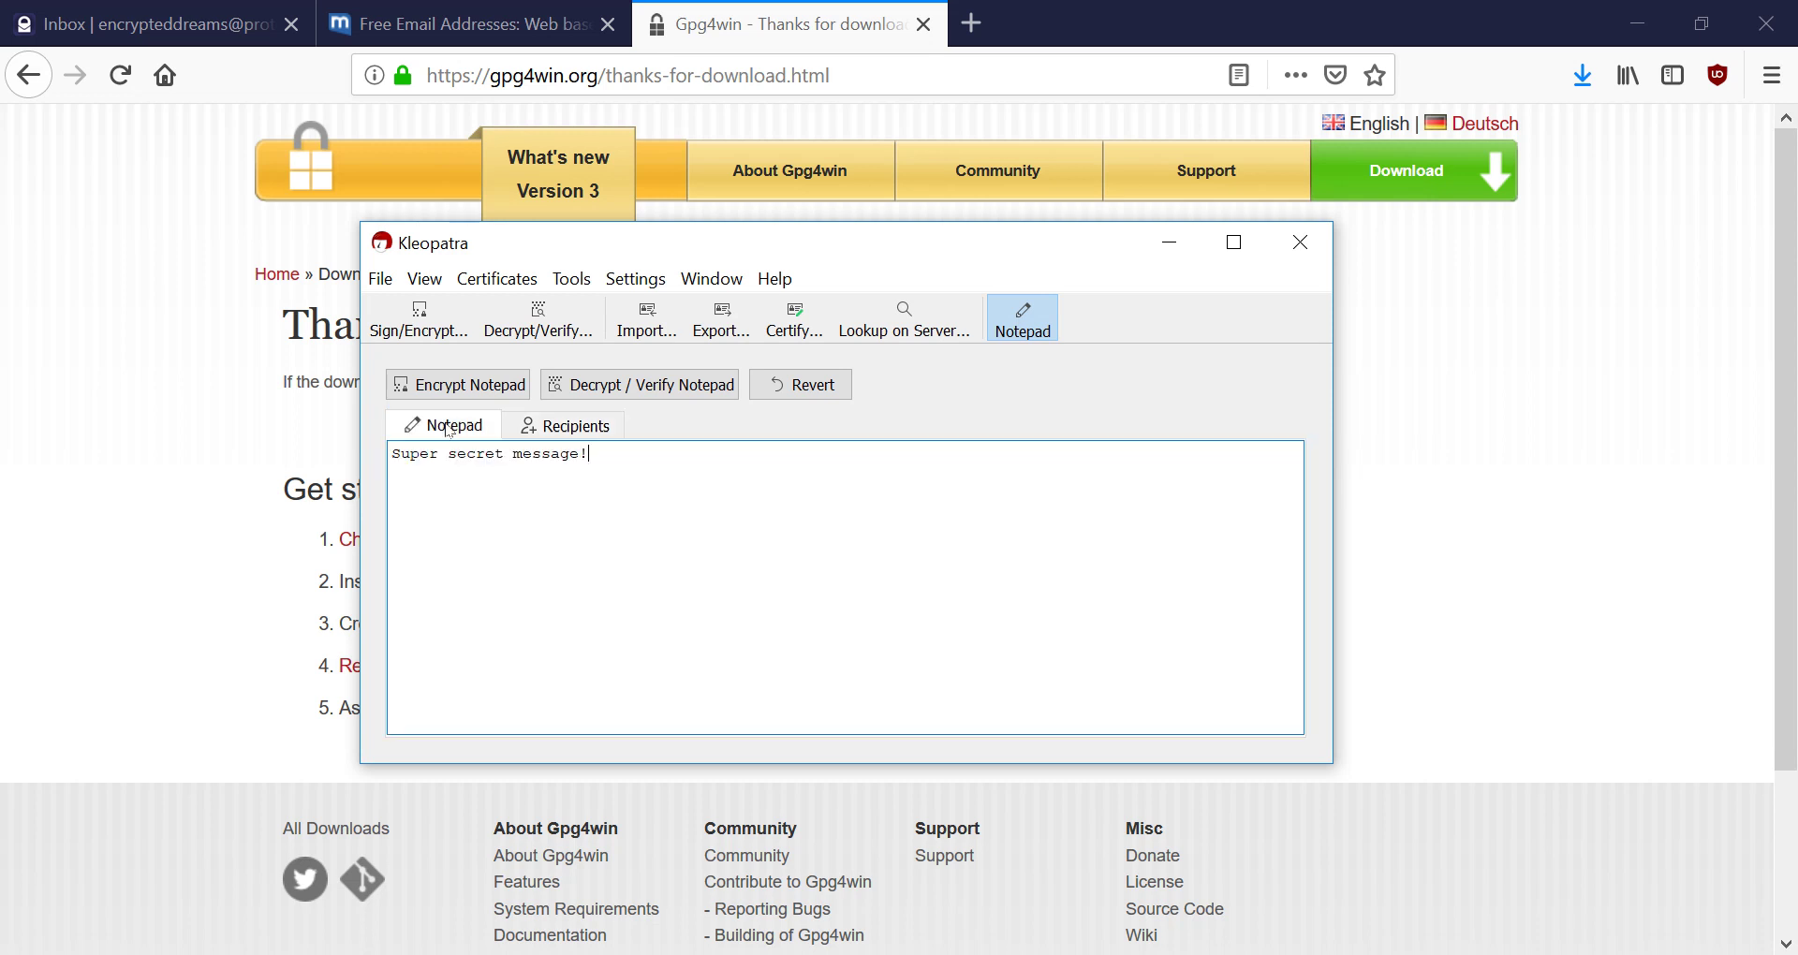
left_click(488, 393)
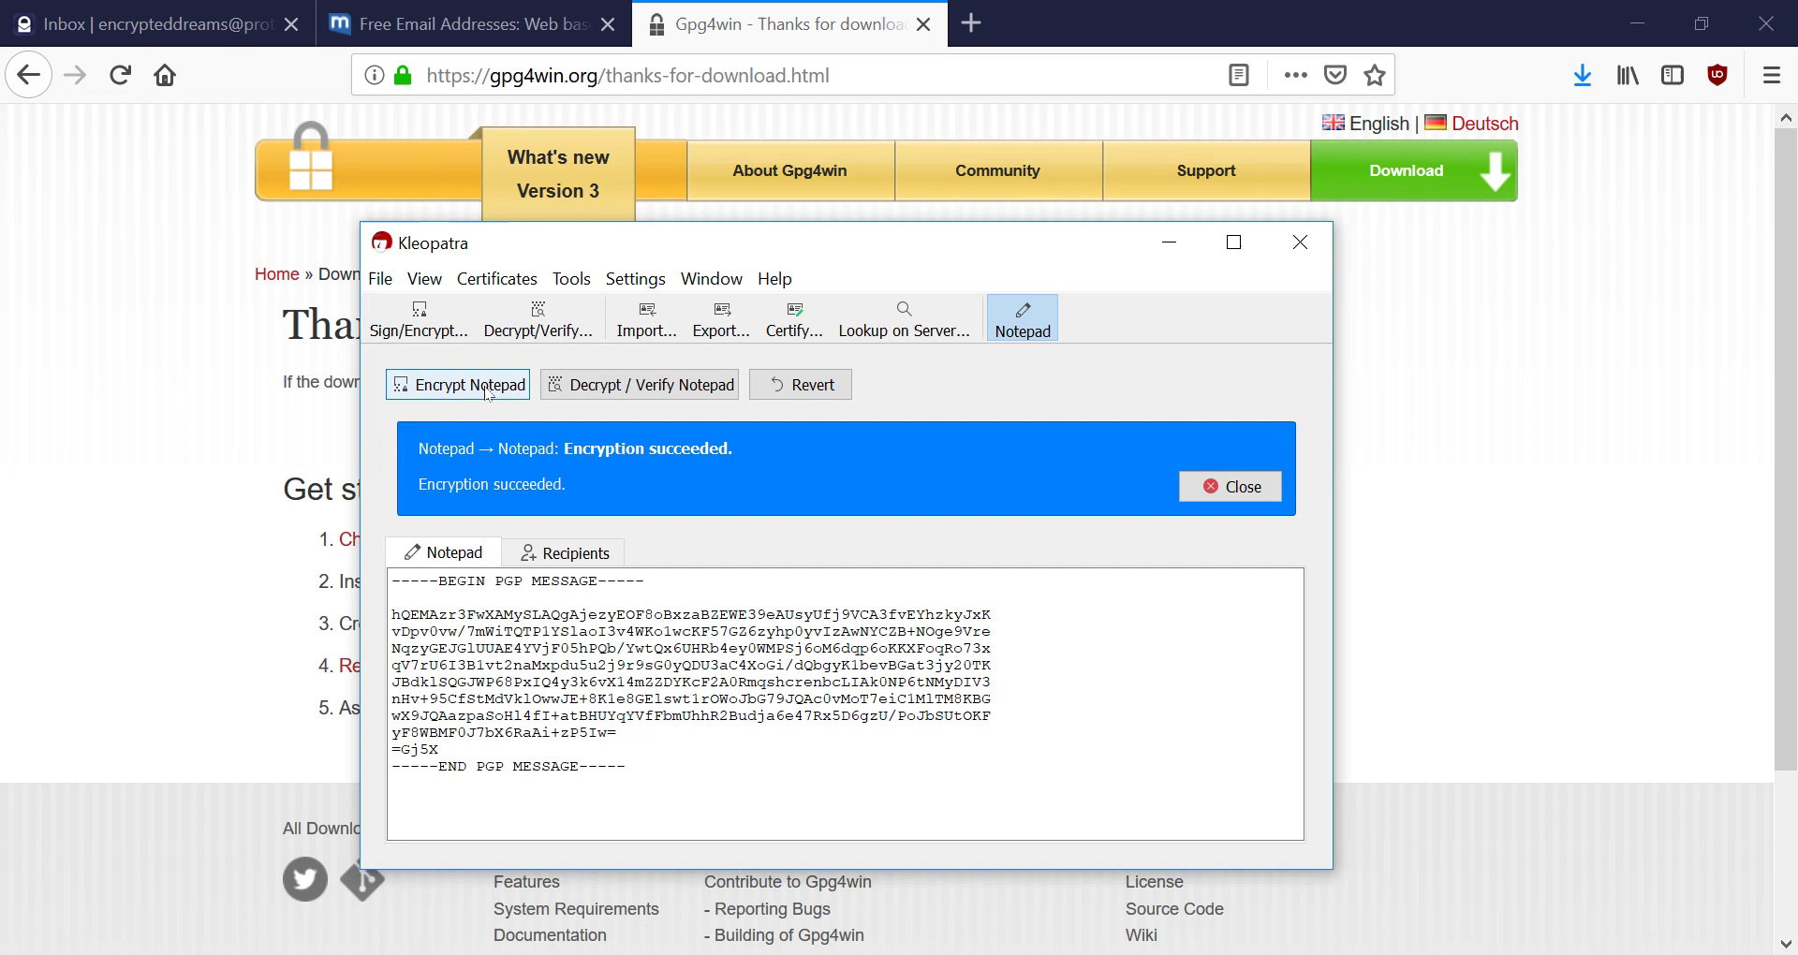
Copy the whole encrypted PGP message from the notepad and switch to the Mail.com mailbox in the browser
left_click_drag(630, 767, 438, 599)
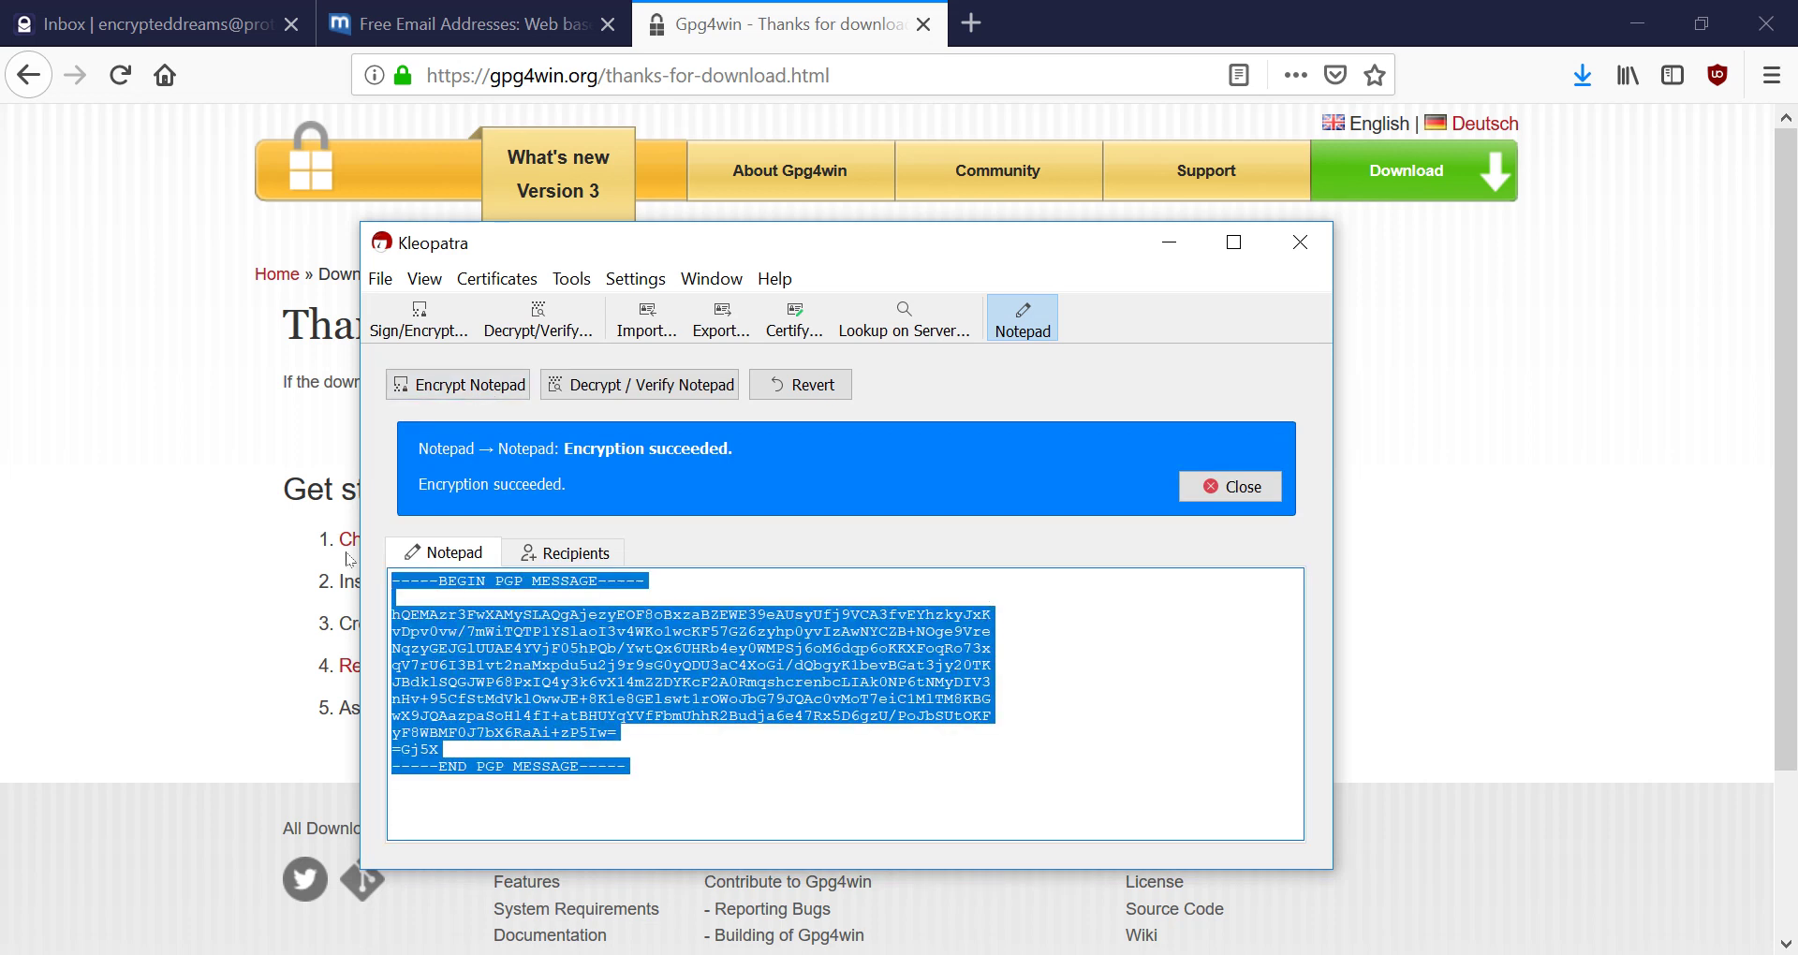
right_click(593, 646)
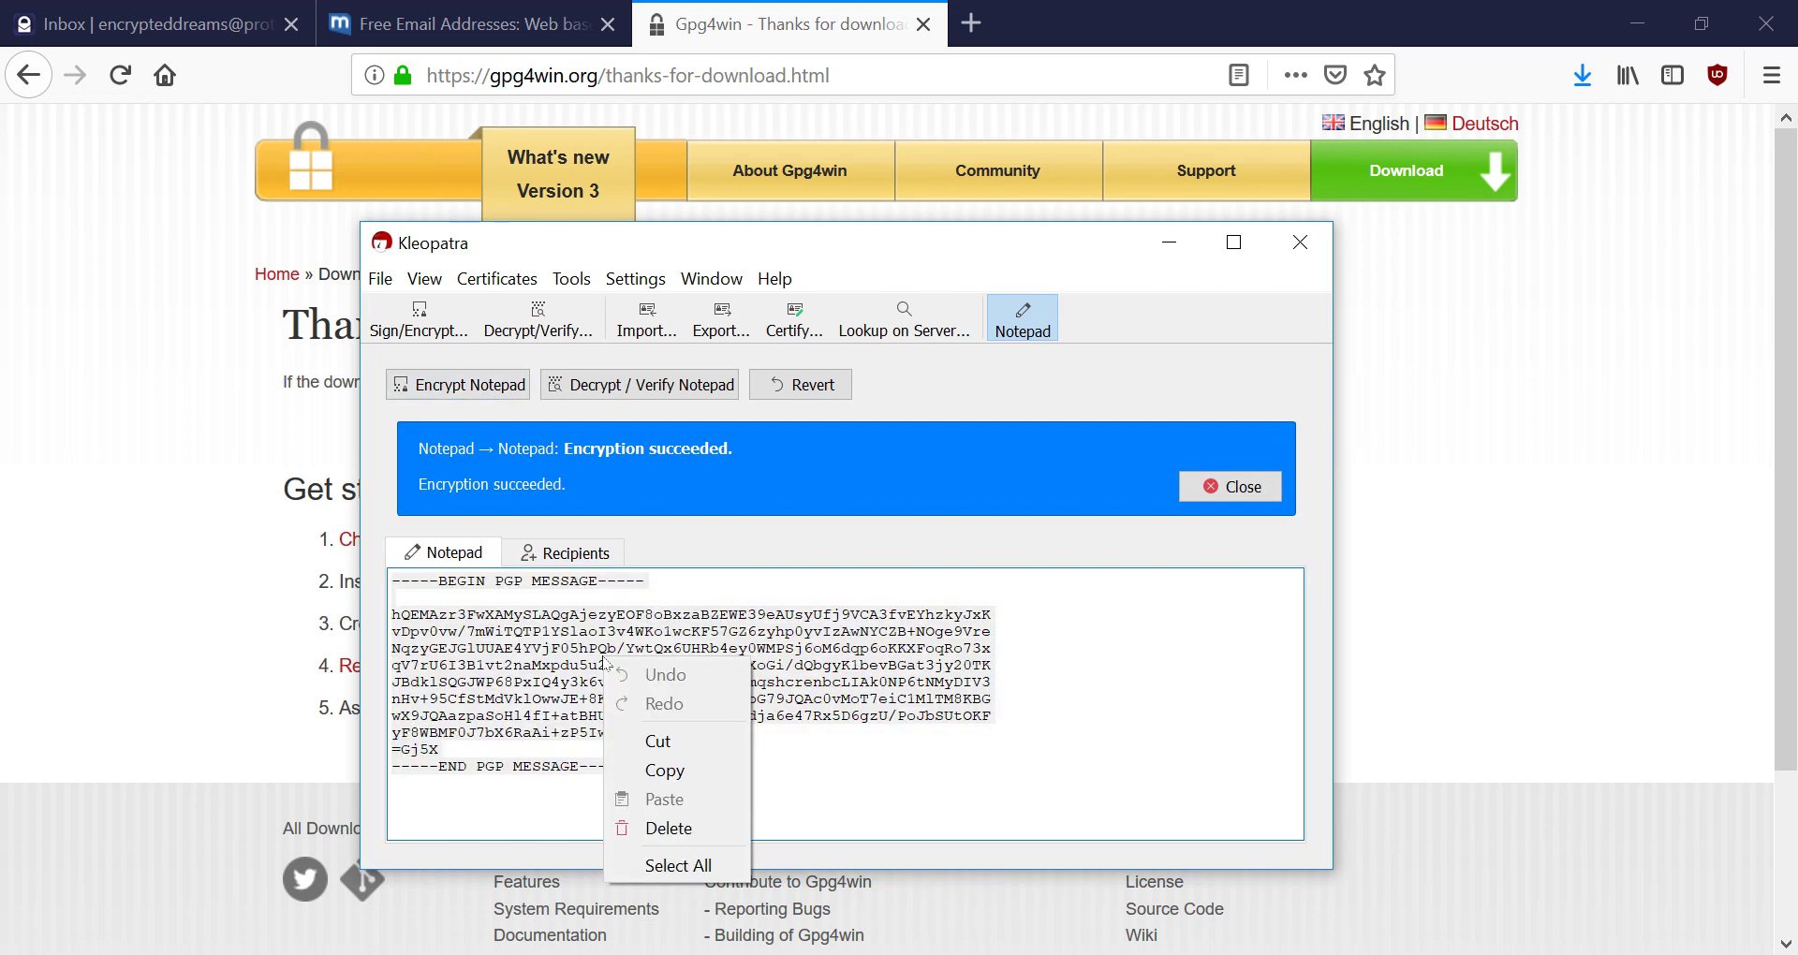
left_click(653, 749)
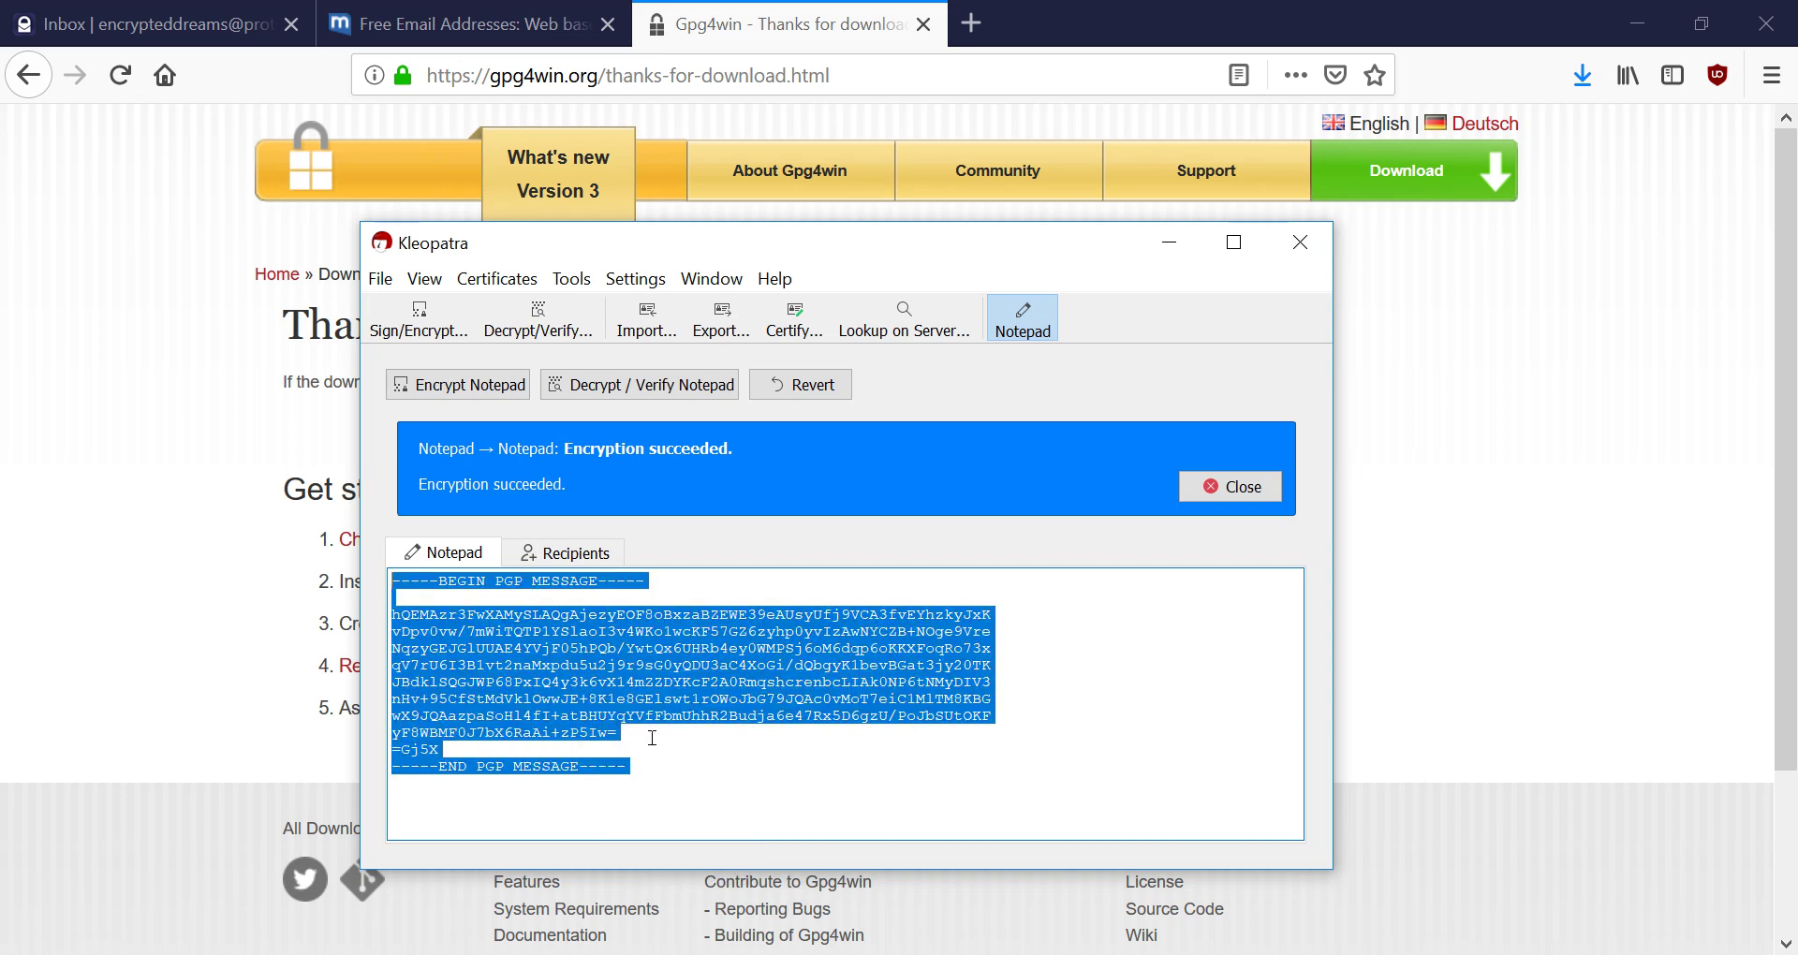
left_click(468, 24)
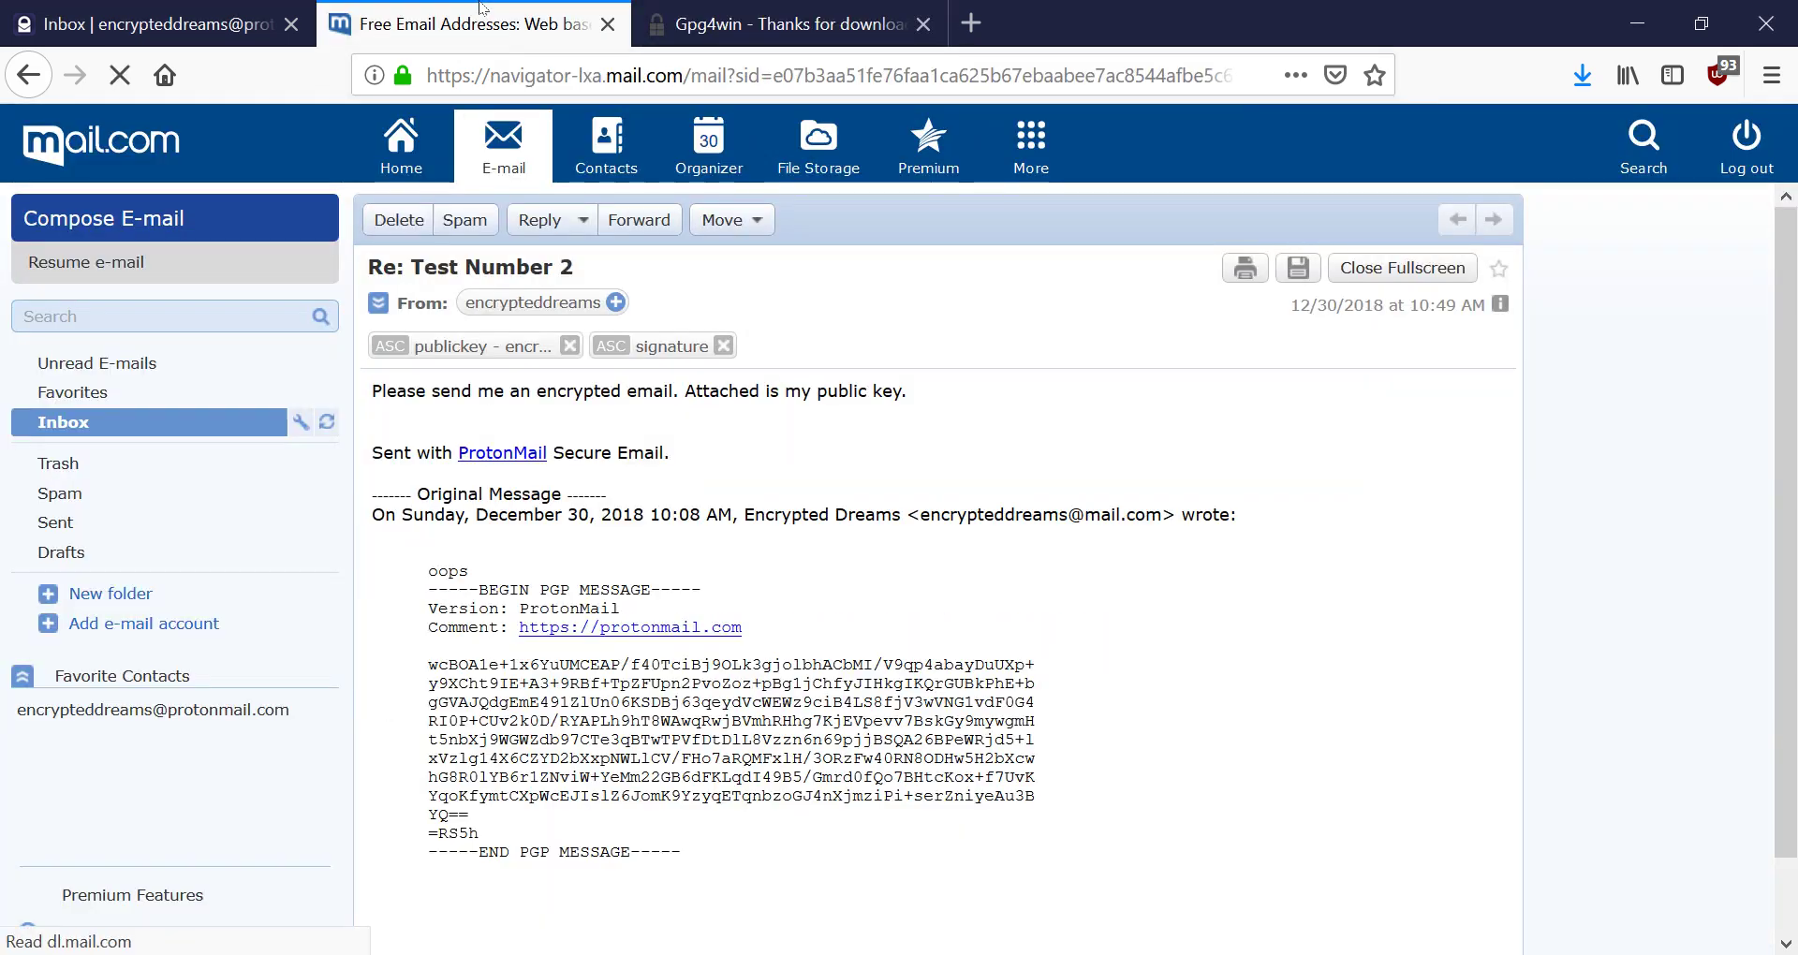
left_click(539, 229)
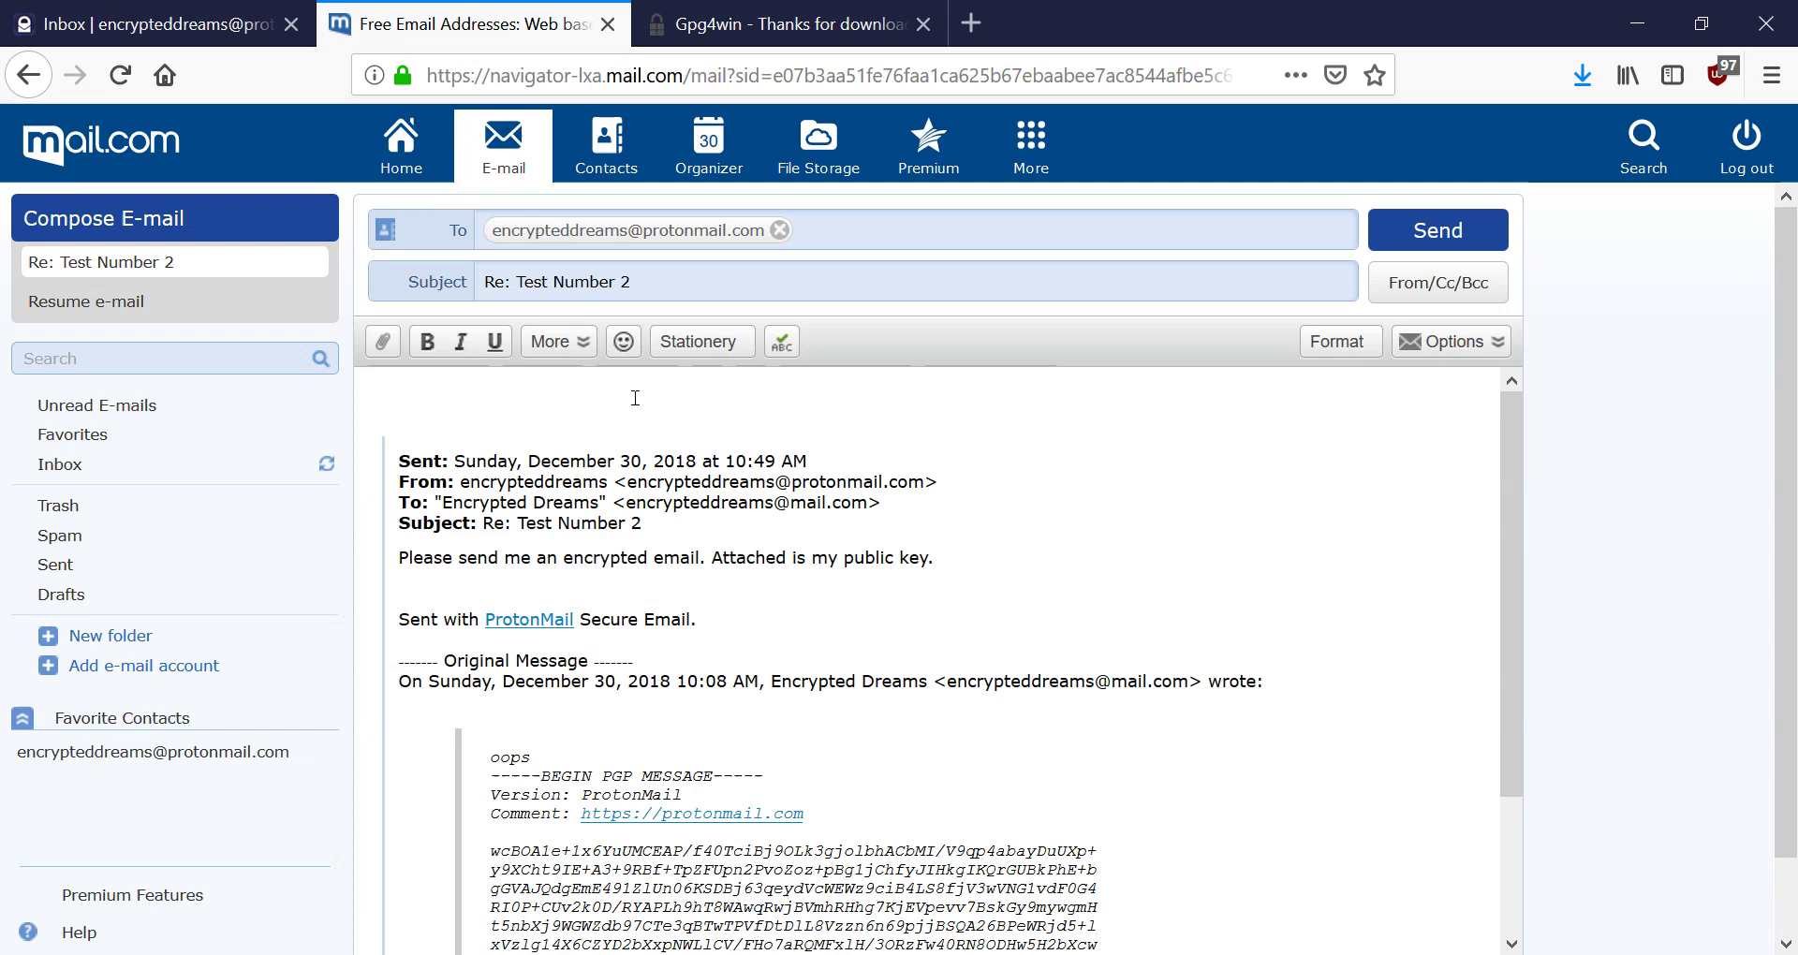
key("ctrl+a")
key("Delete")
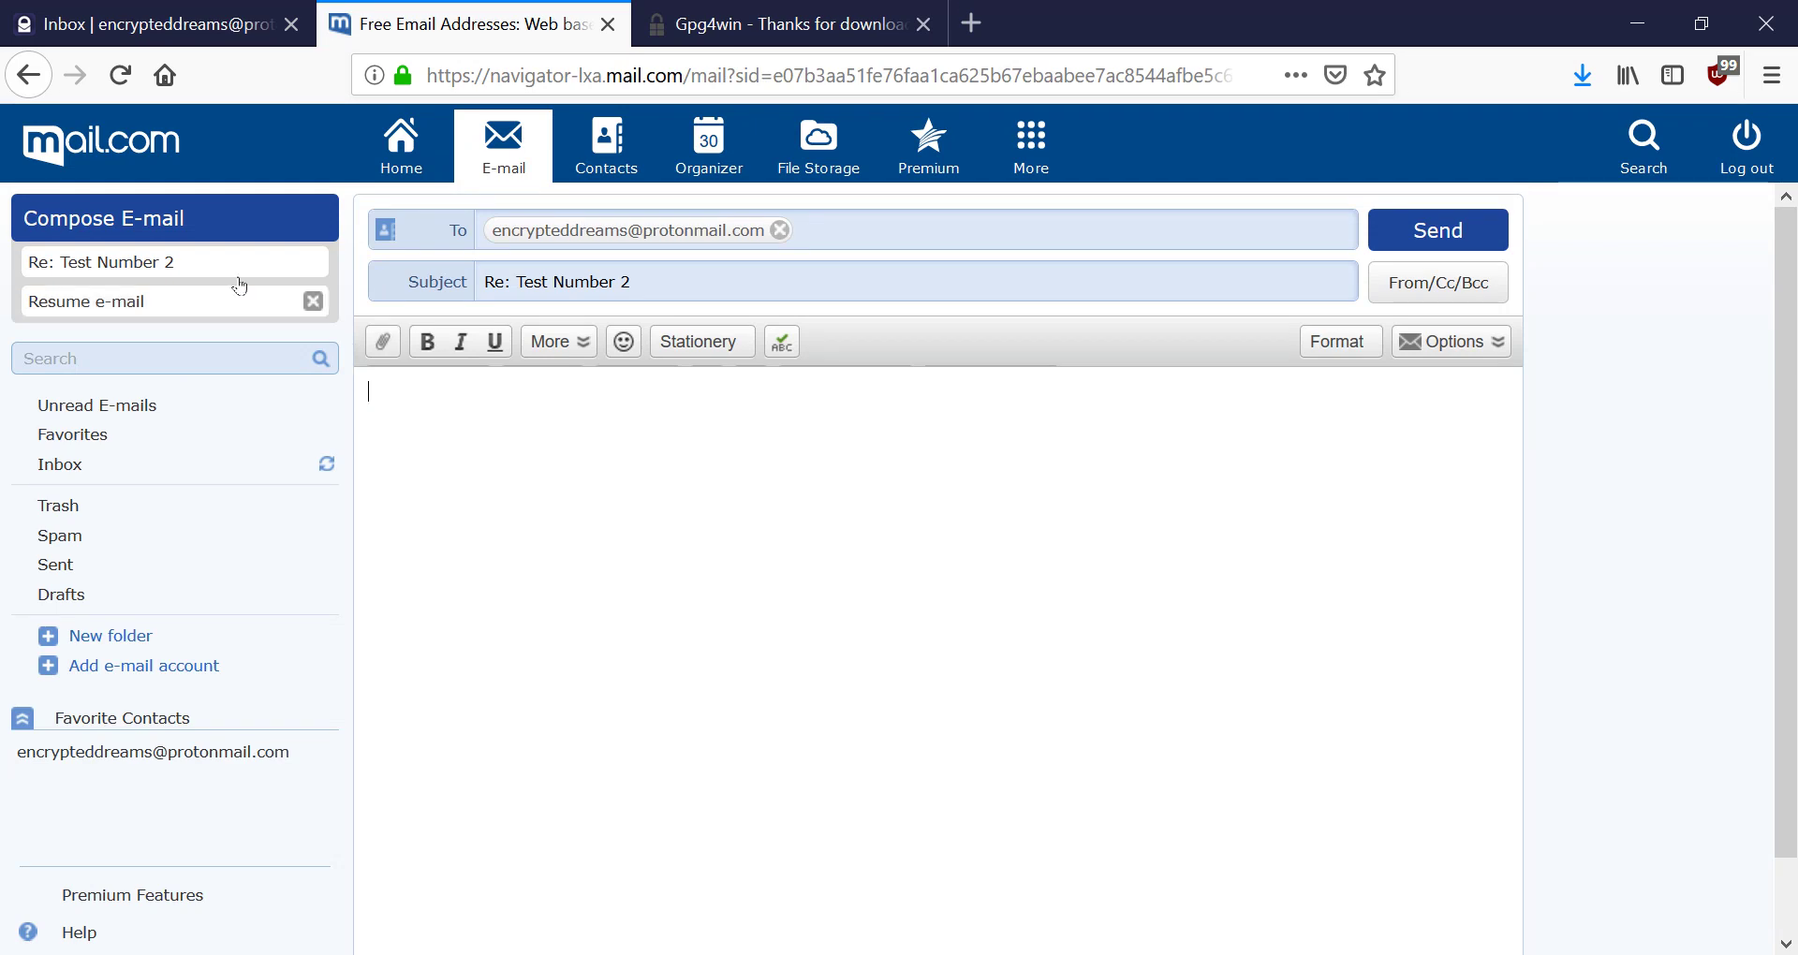
Compose a new email addressed to the ProtonMail account with the subject "Here's your encrypted message"
left_click(219, 240)
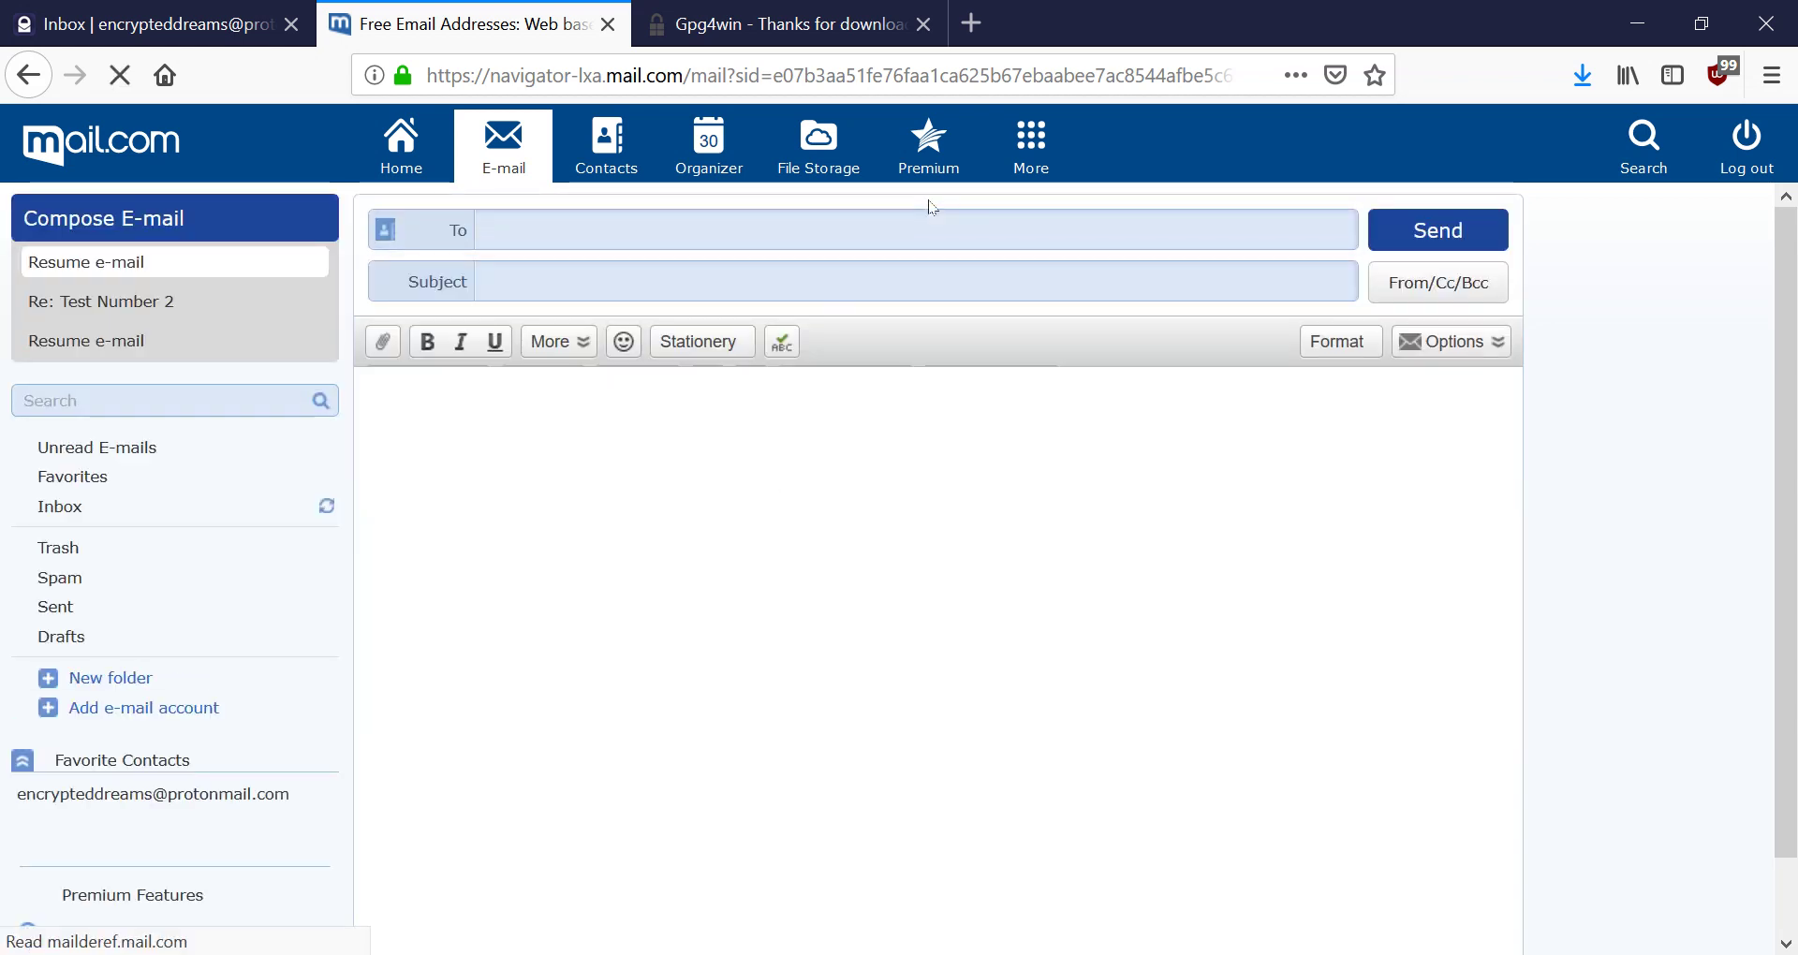
left_click(913, 213)
type("enc")
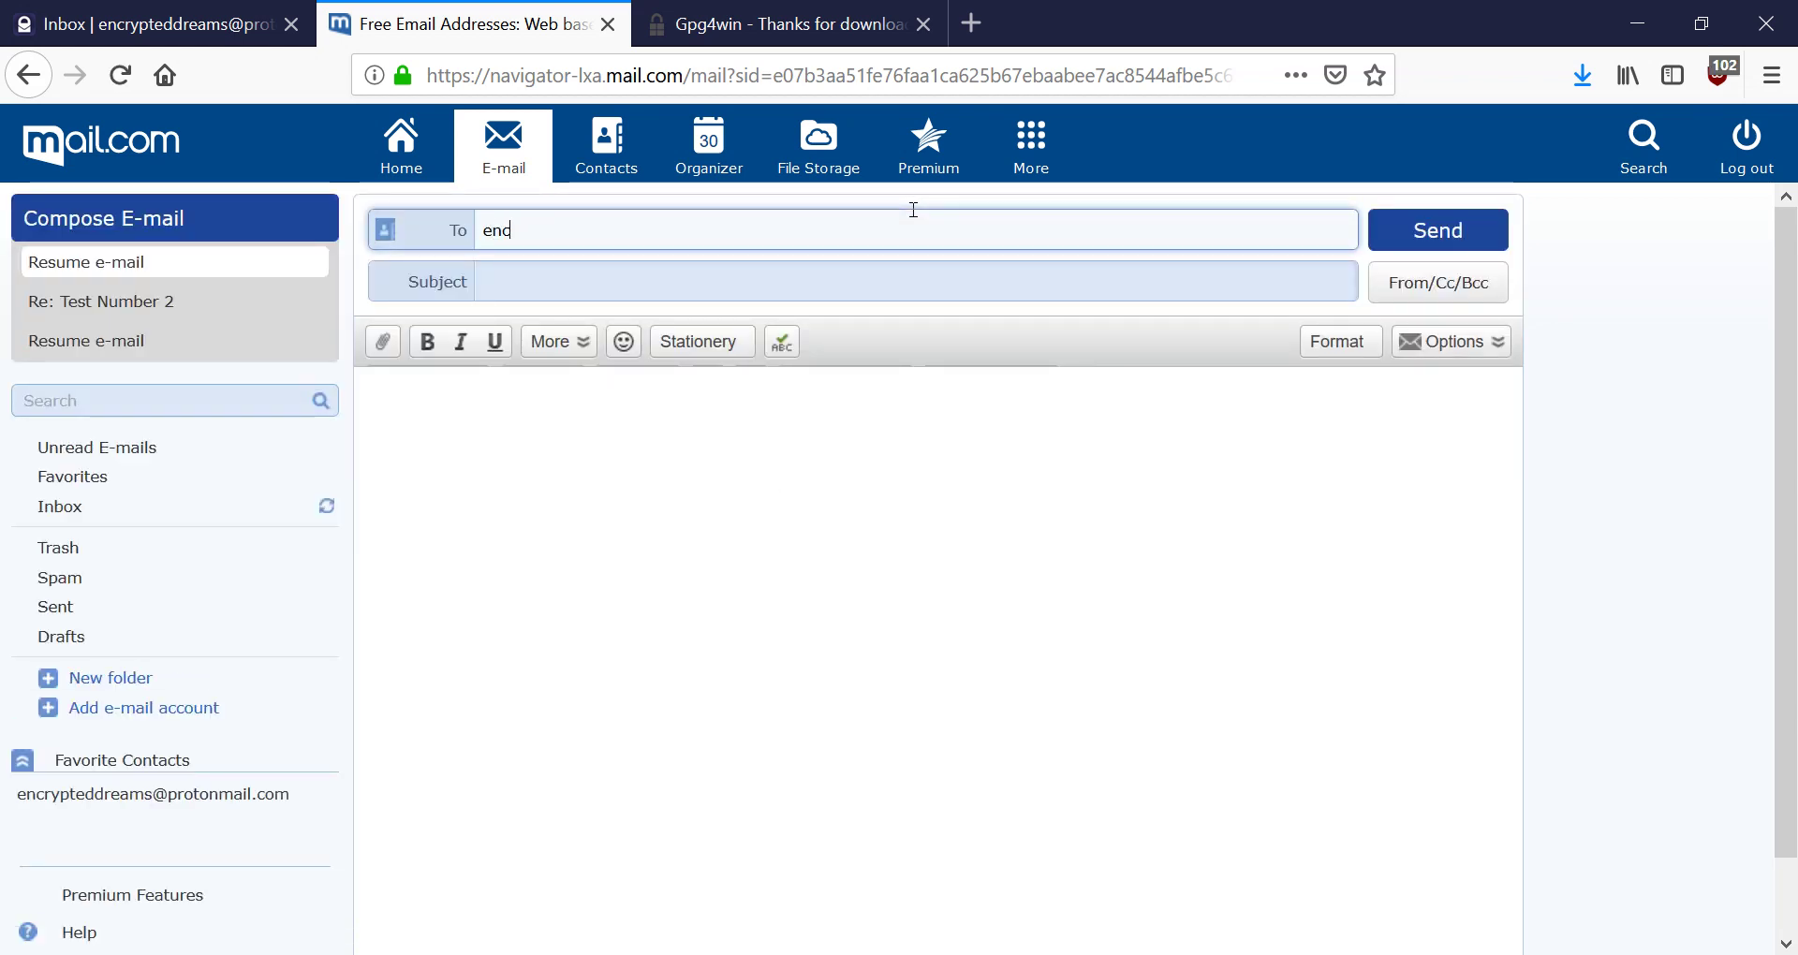
key("Return")
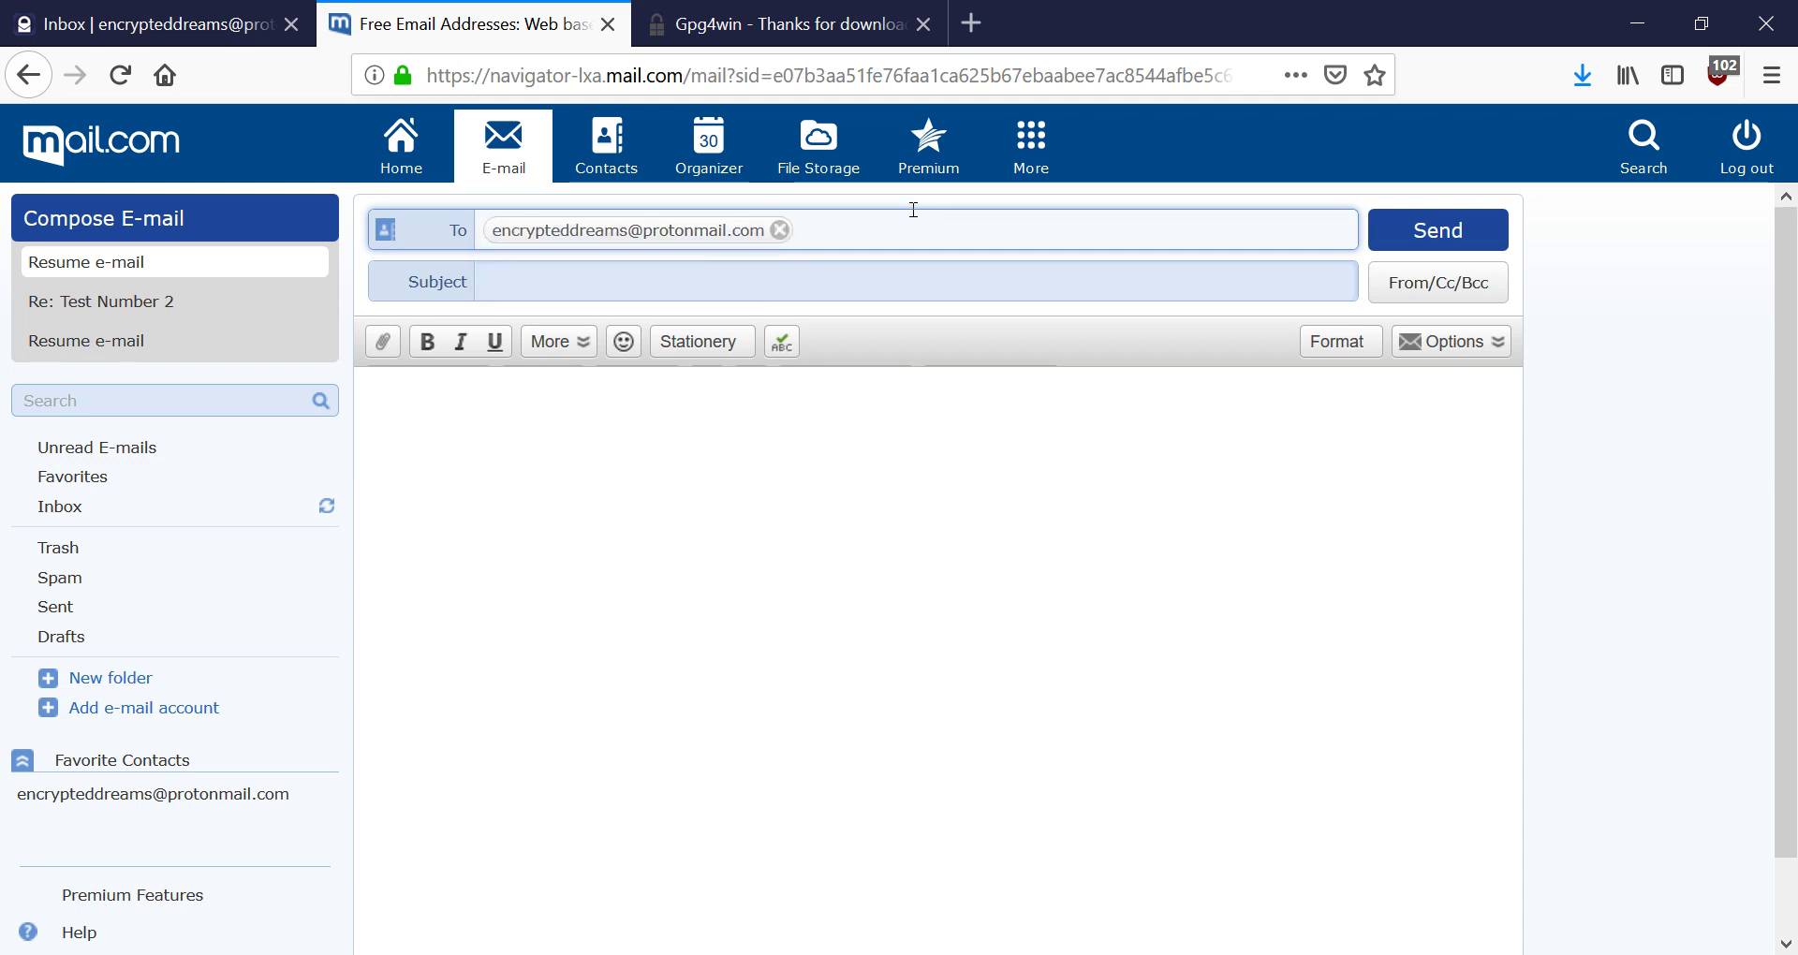
left_click(876, 275)
type("Here's your ")
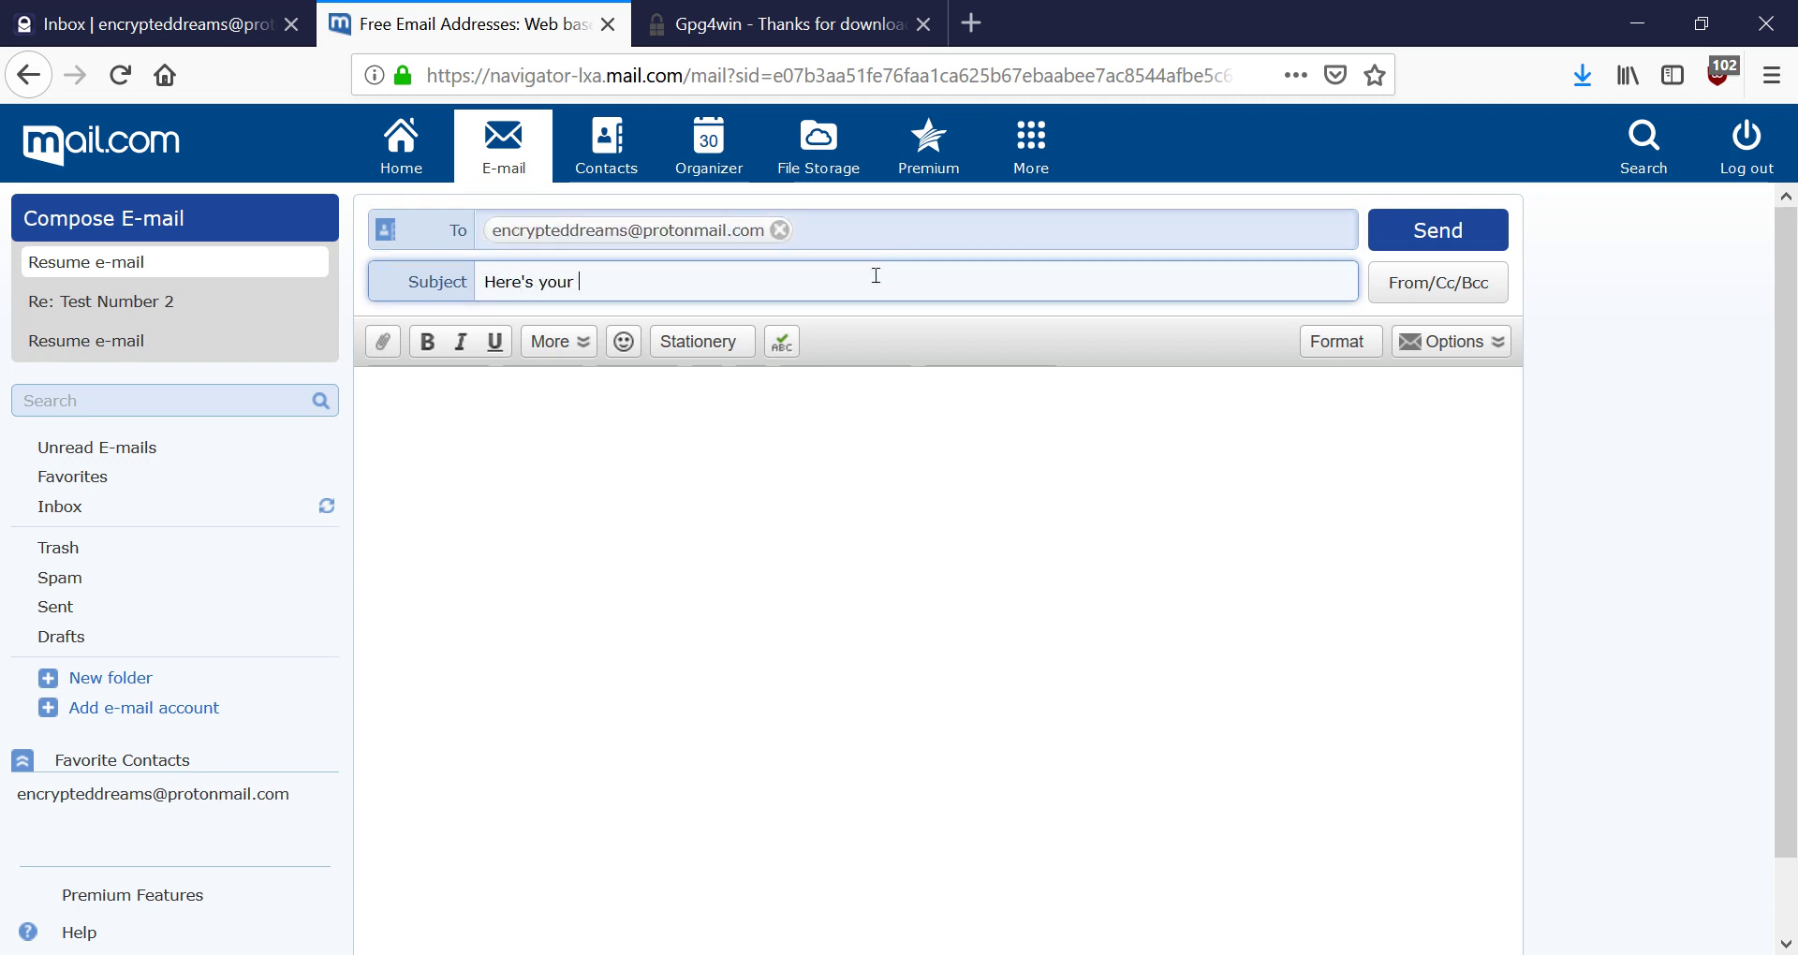
type("encrypted message")
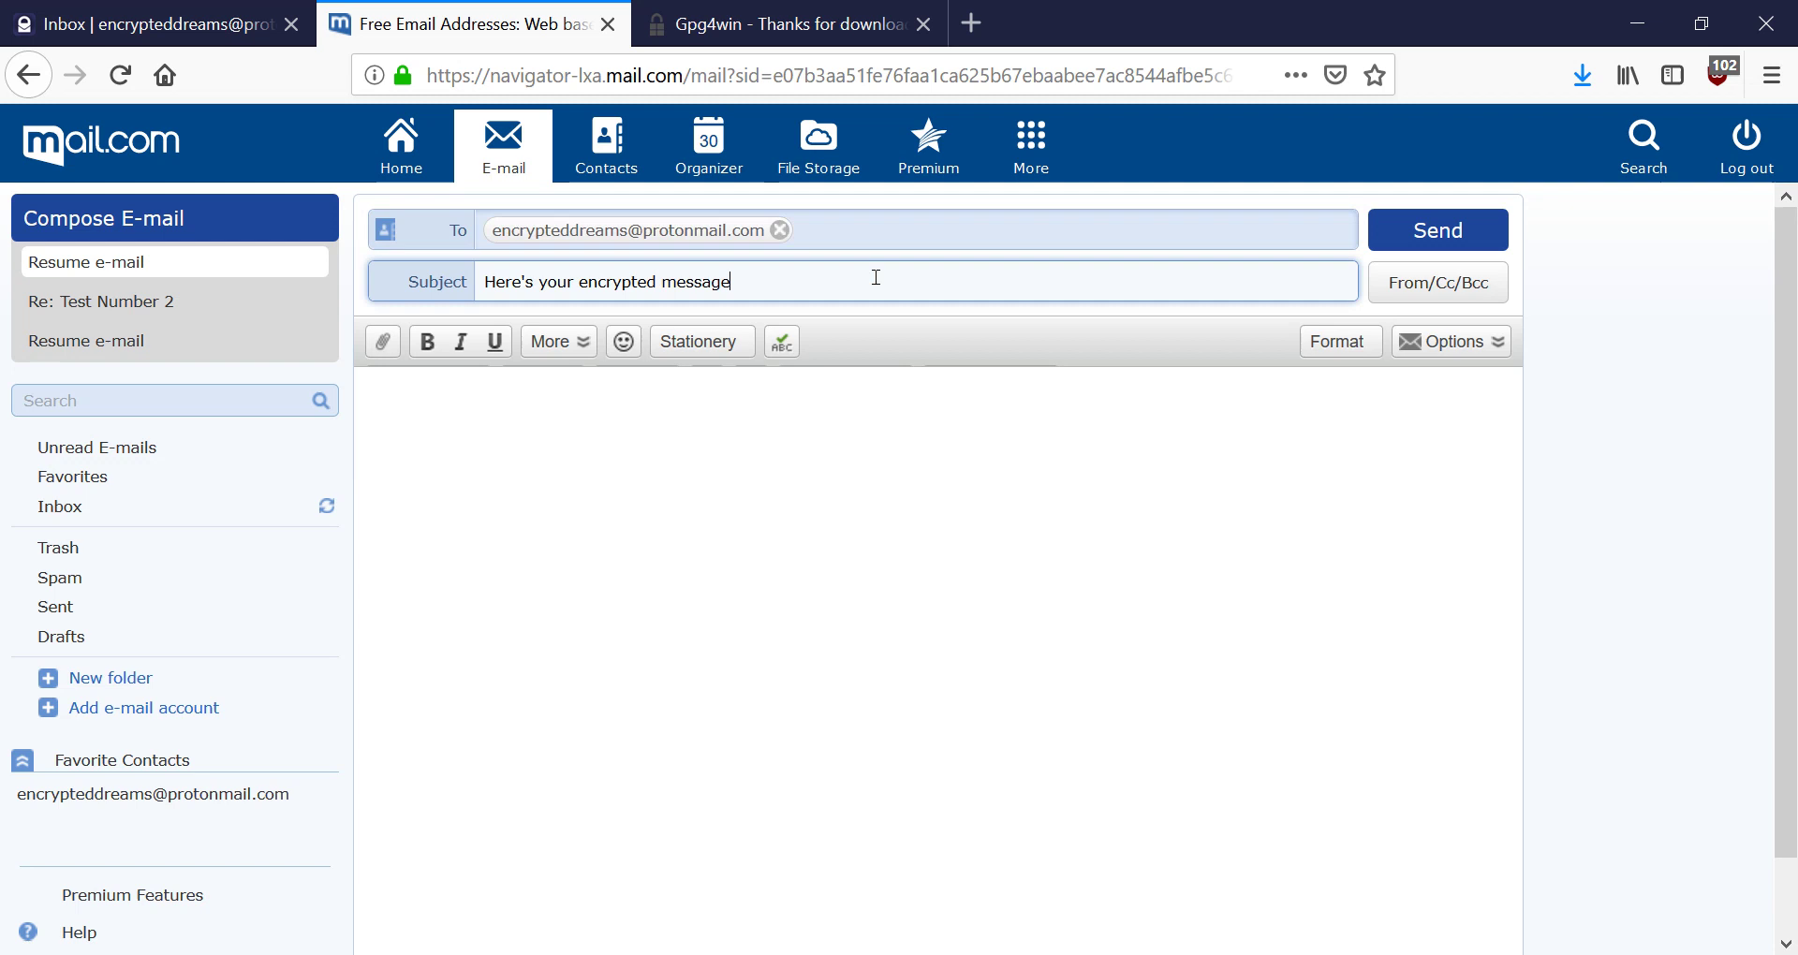
Paste the copied PGP message into the email body and send the email
left_click(633, 407)
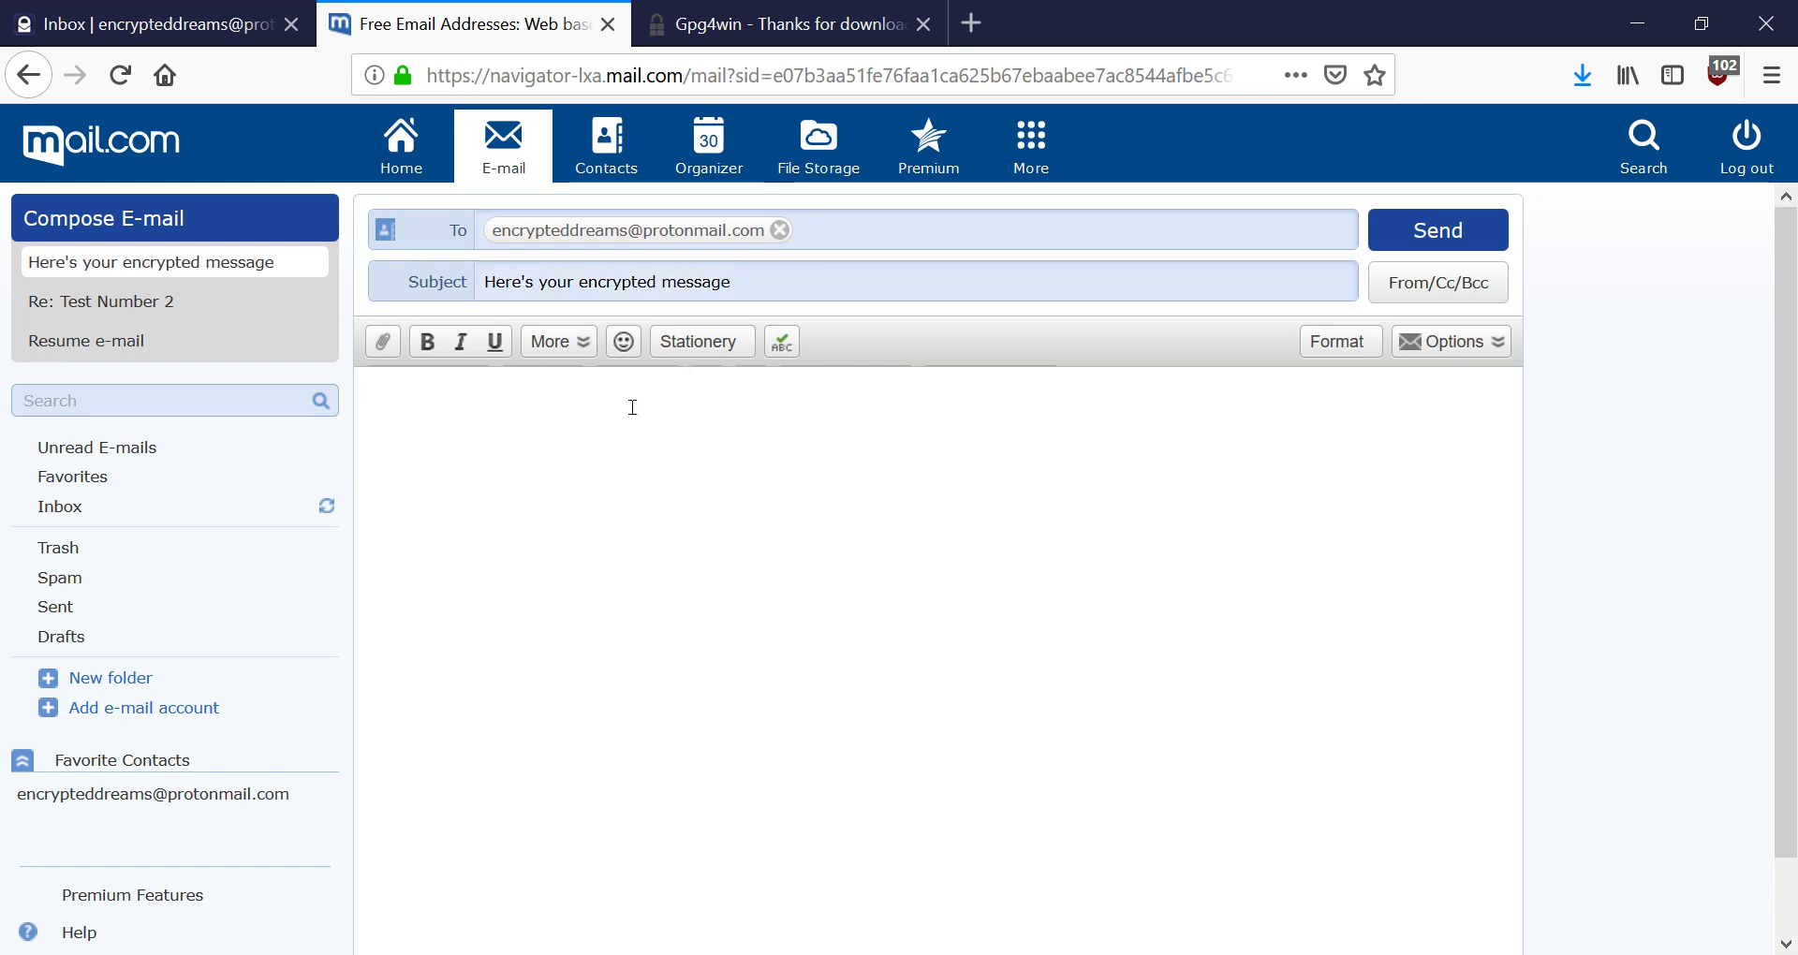
key("ctrl+v")
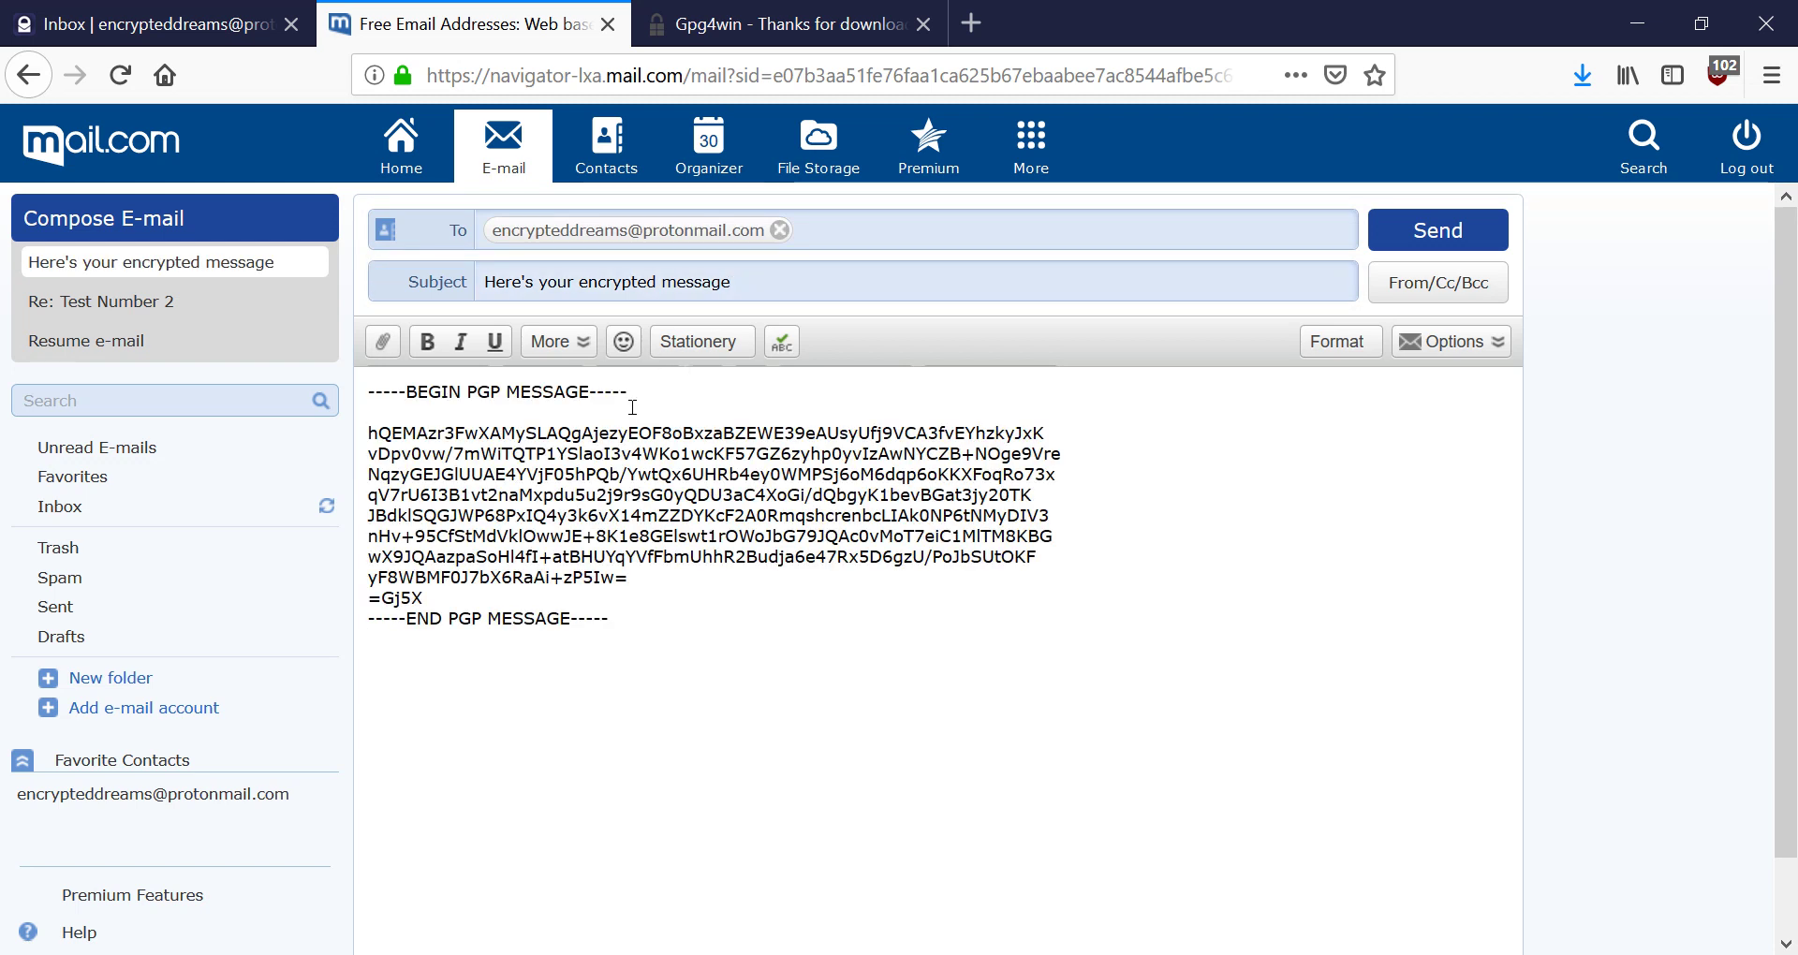
left_click(1459, 231)
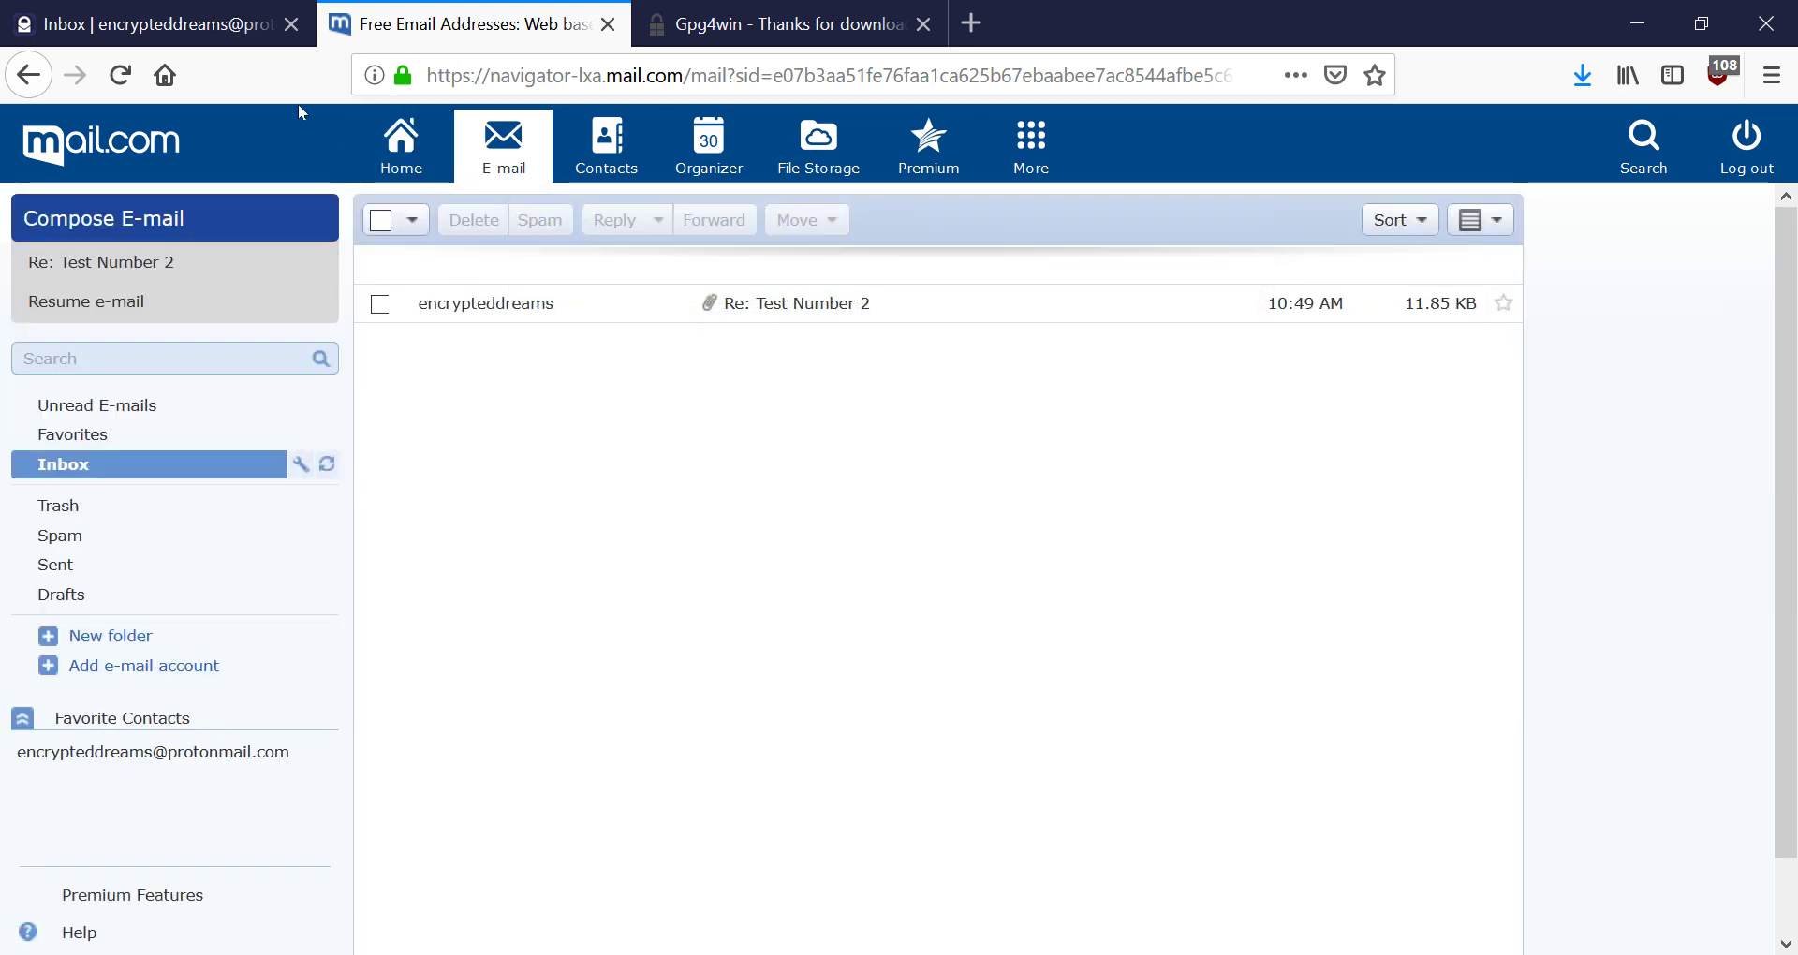
Switch to ProtonMail, refresh the inbox, and read the decrypted text of the "Here's your encrypted message" email
left_click(204, 43)
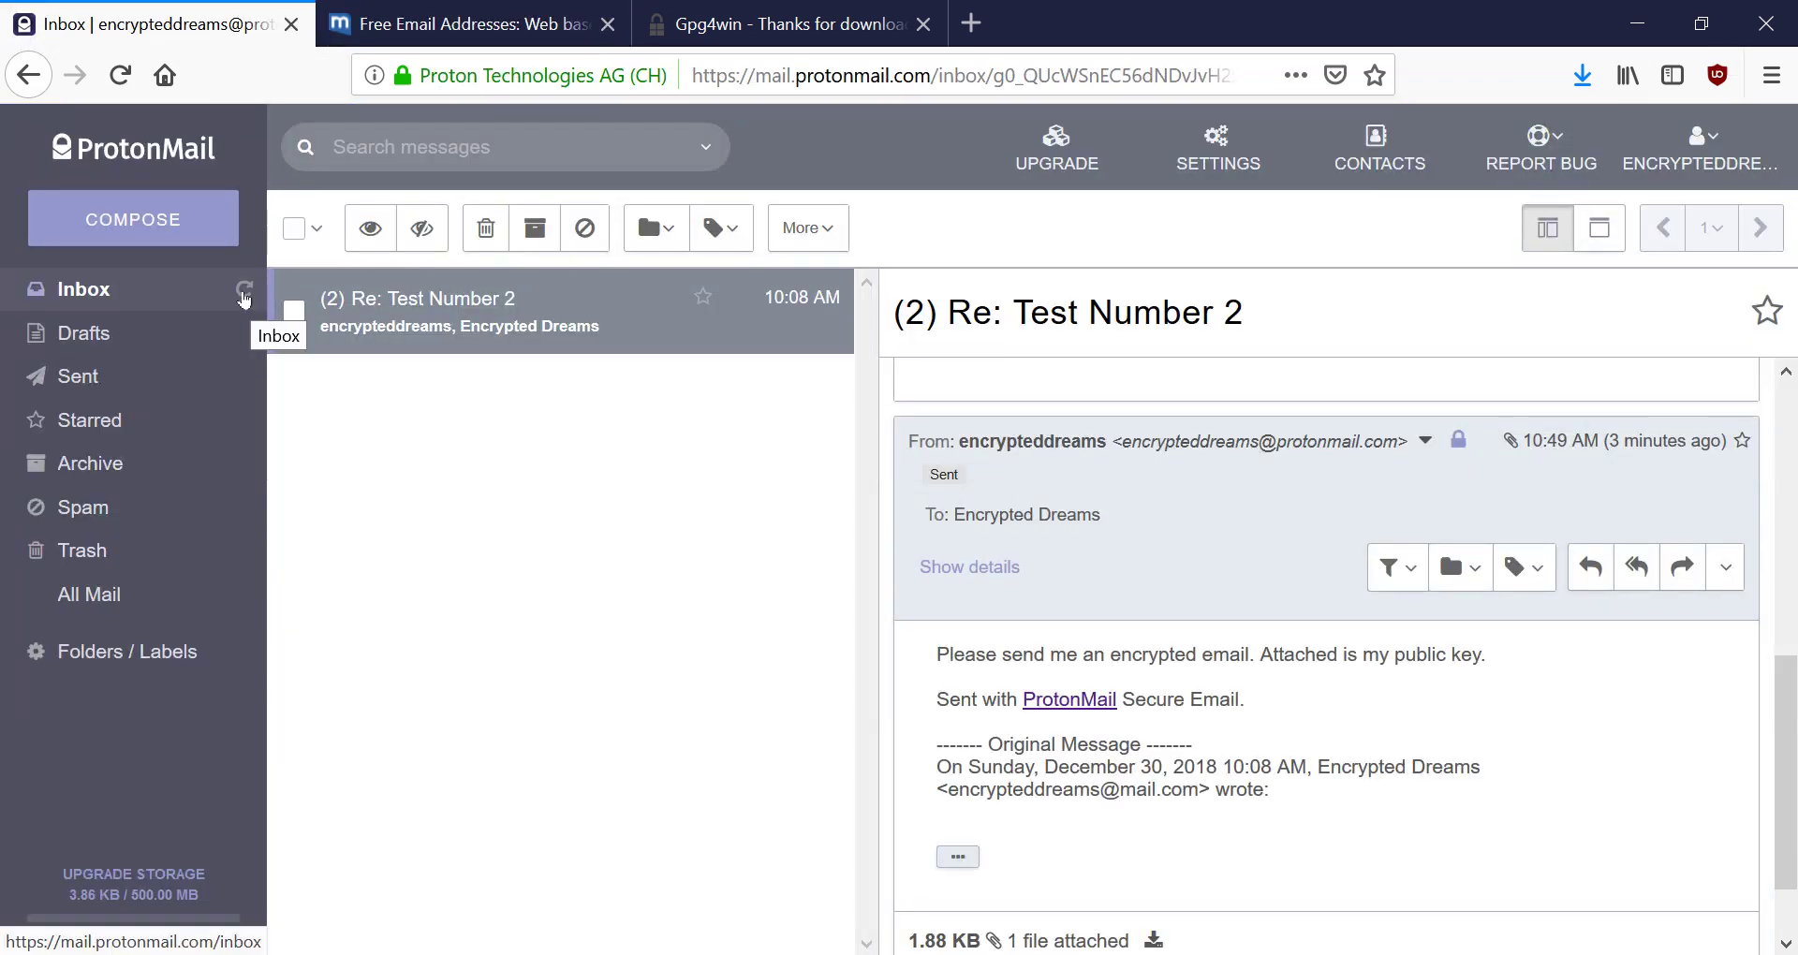
left_click(244, 298)
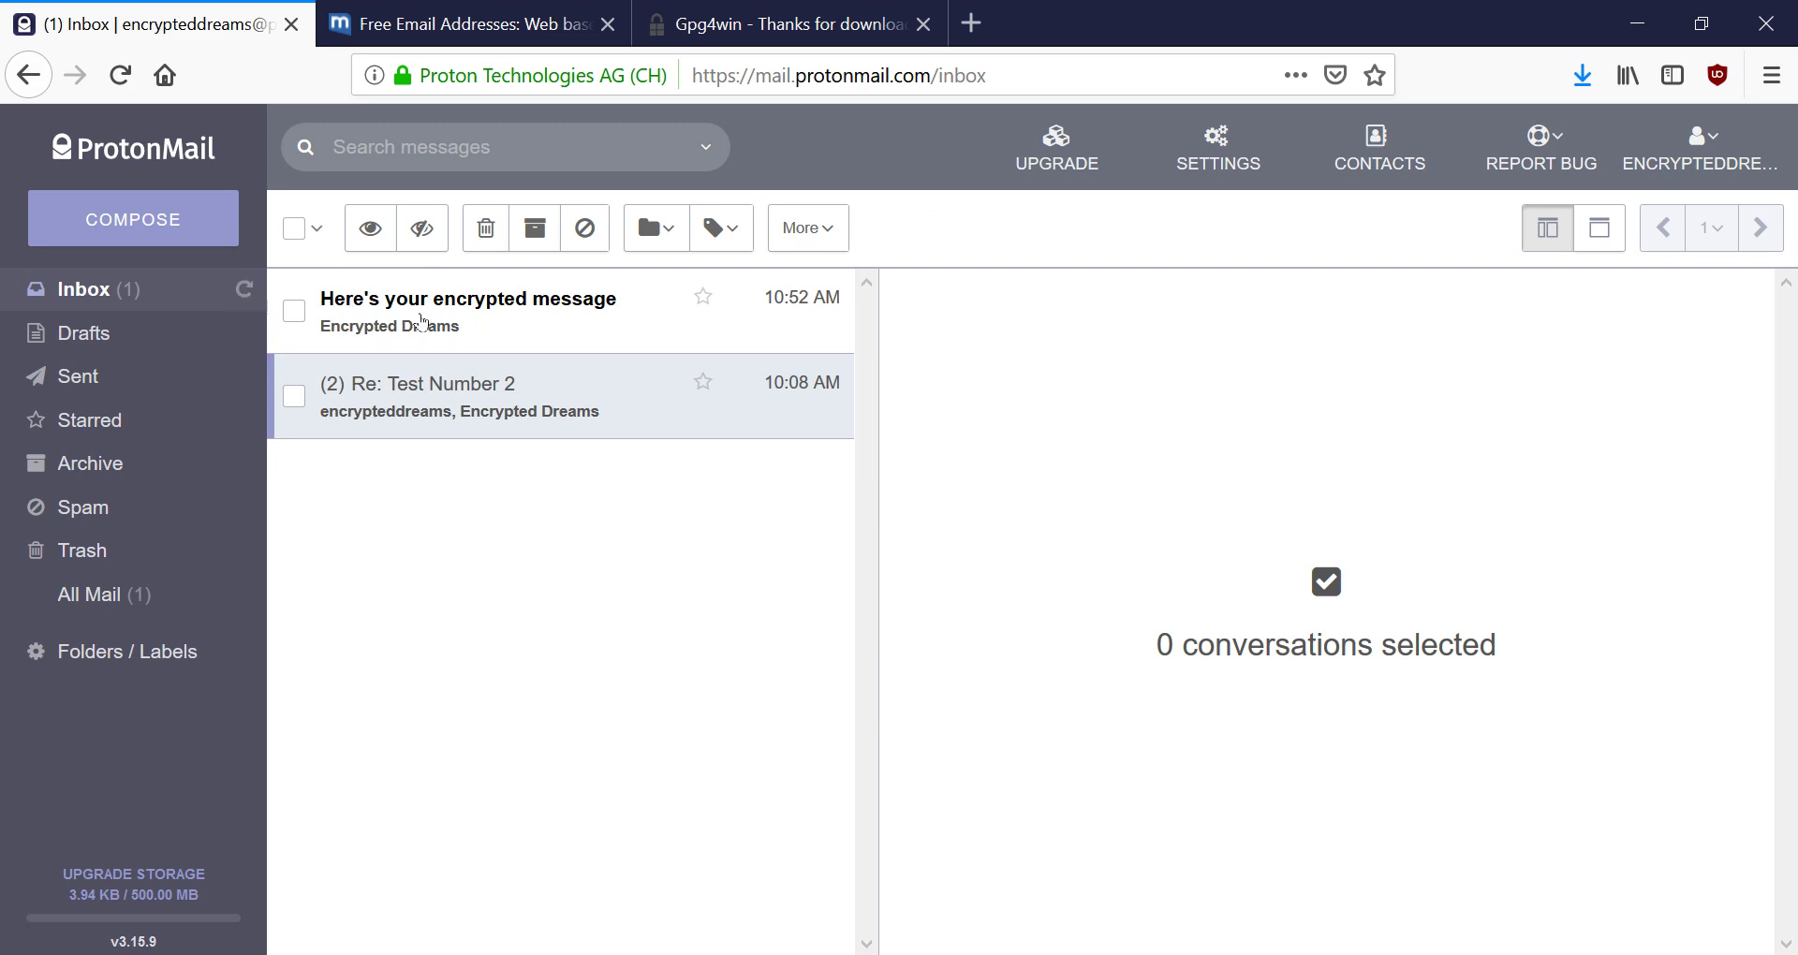
left_click(422, 322)
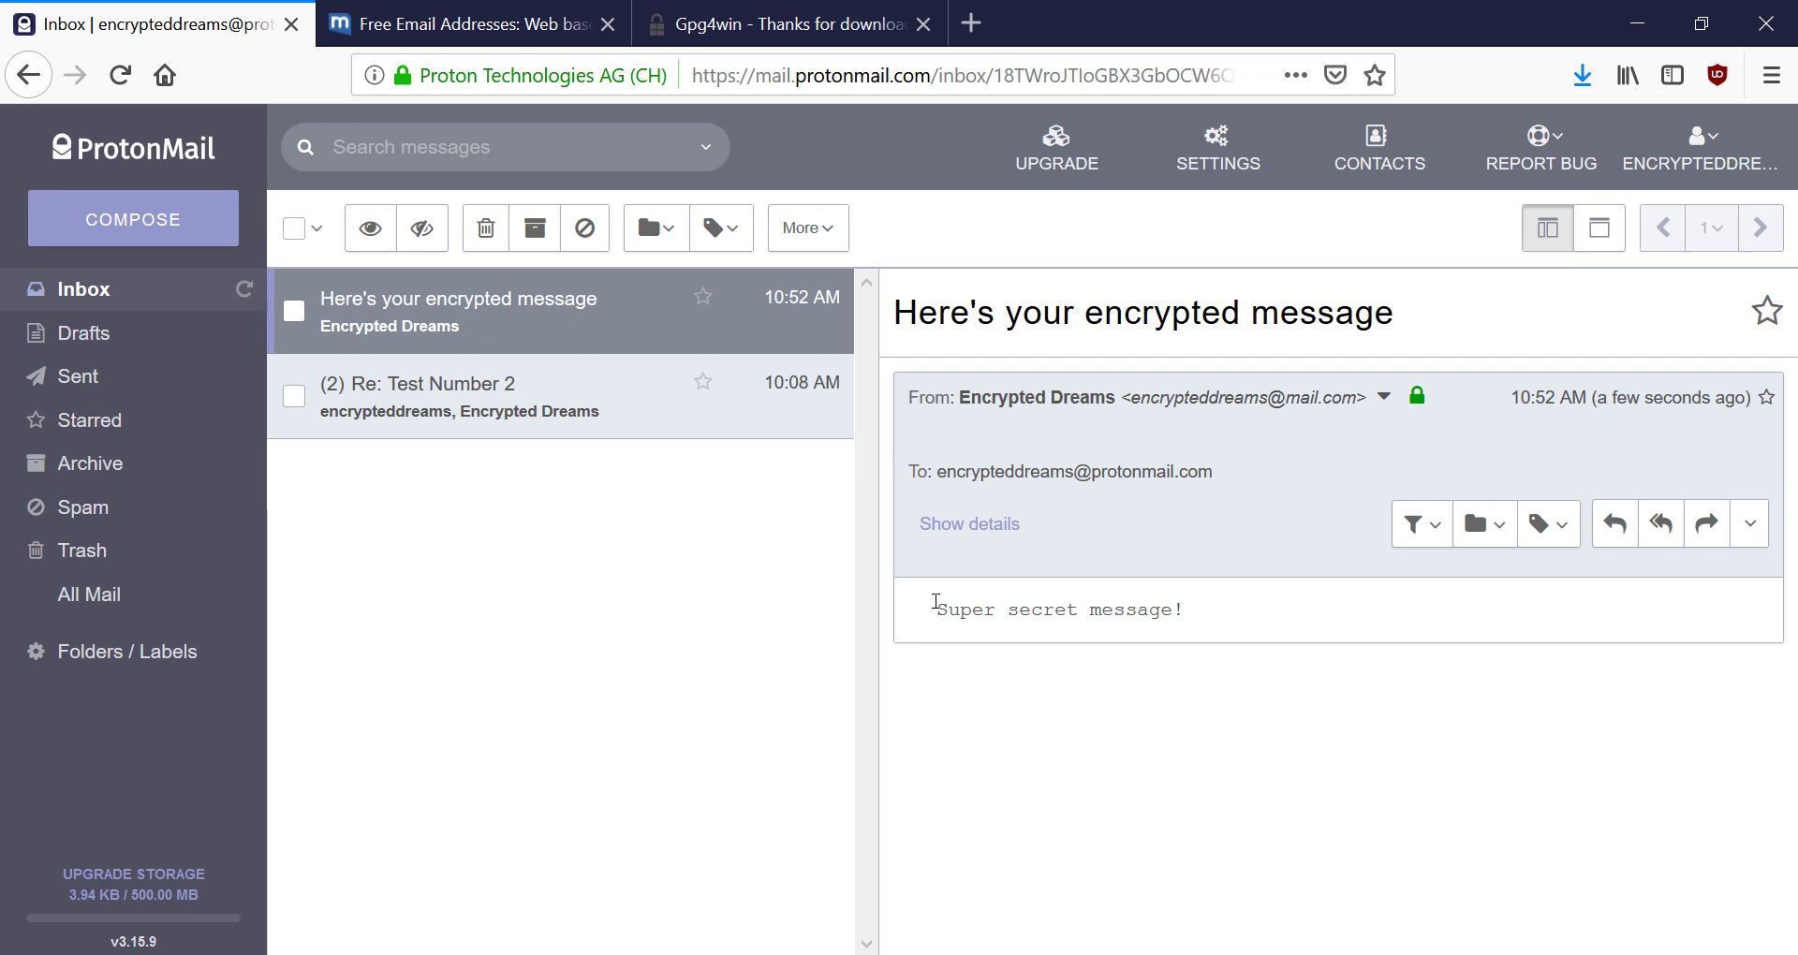
left_click_drag(929, 618, 1153, 609)
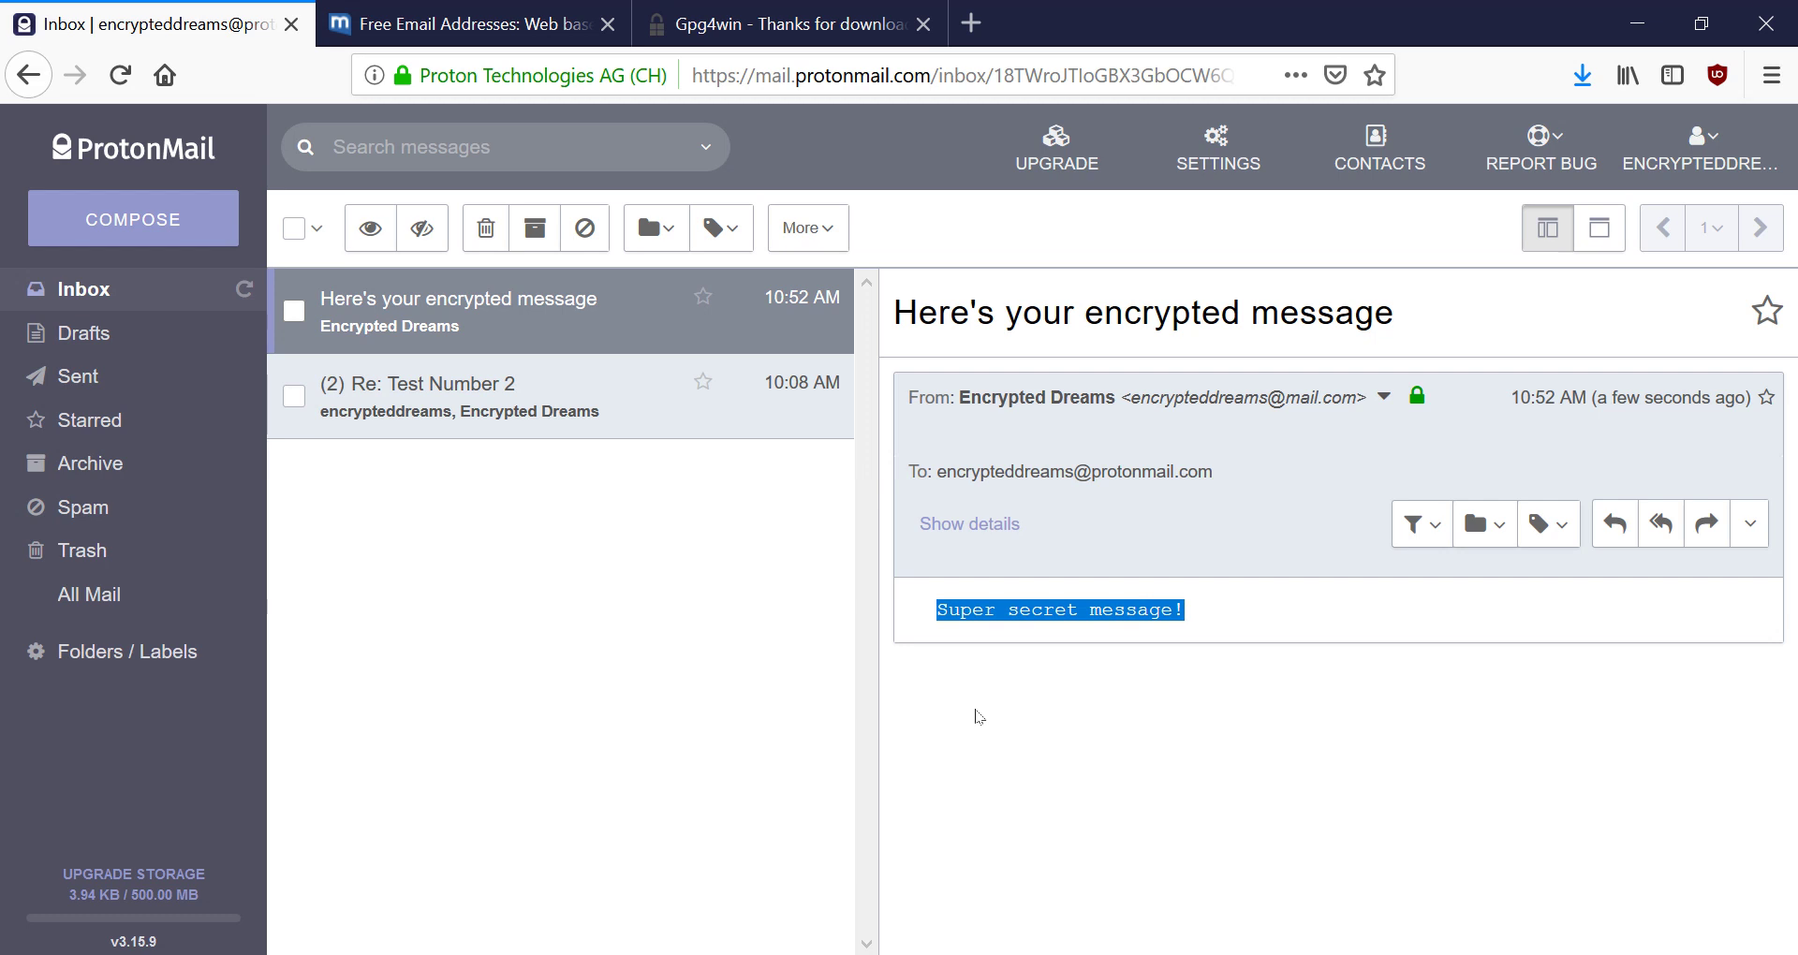
left_click(1039, 712)
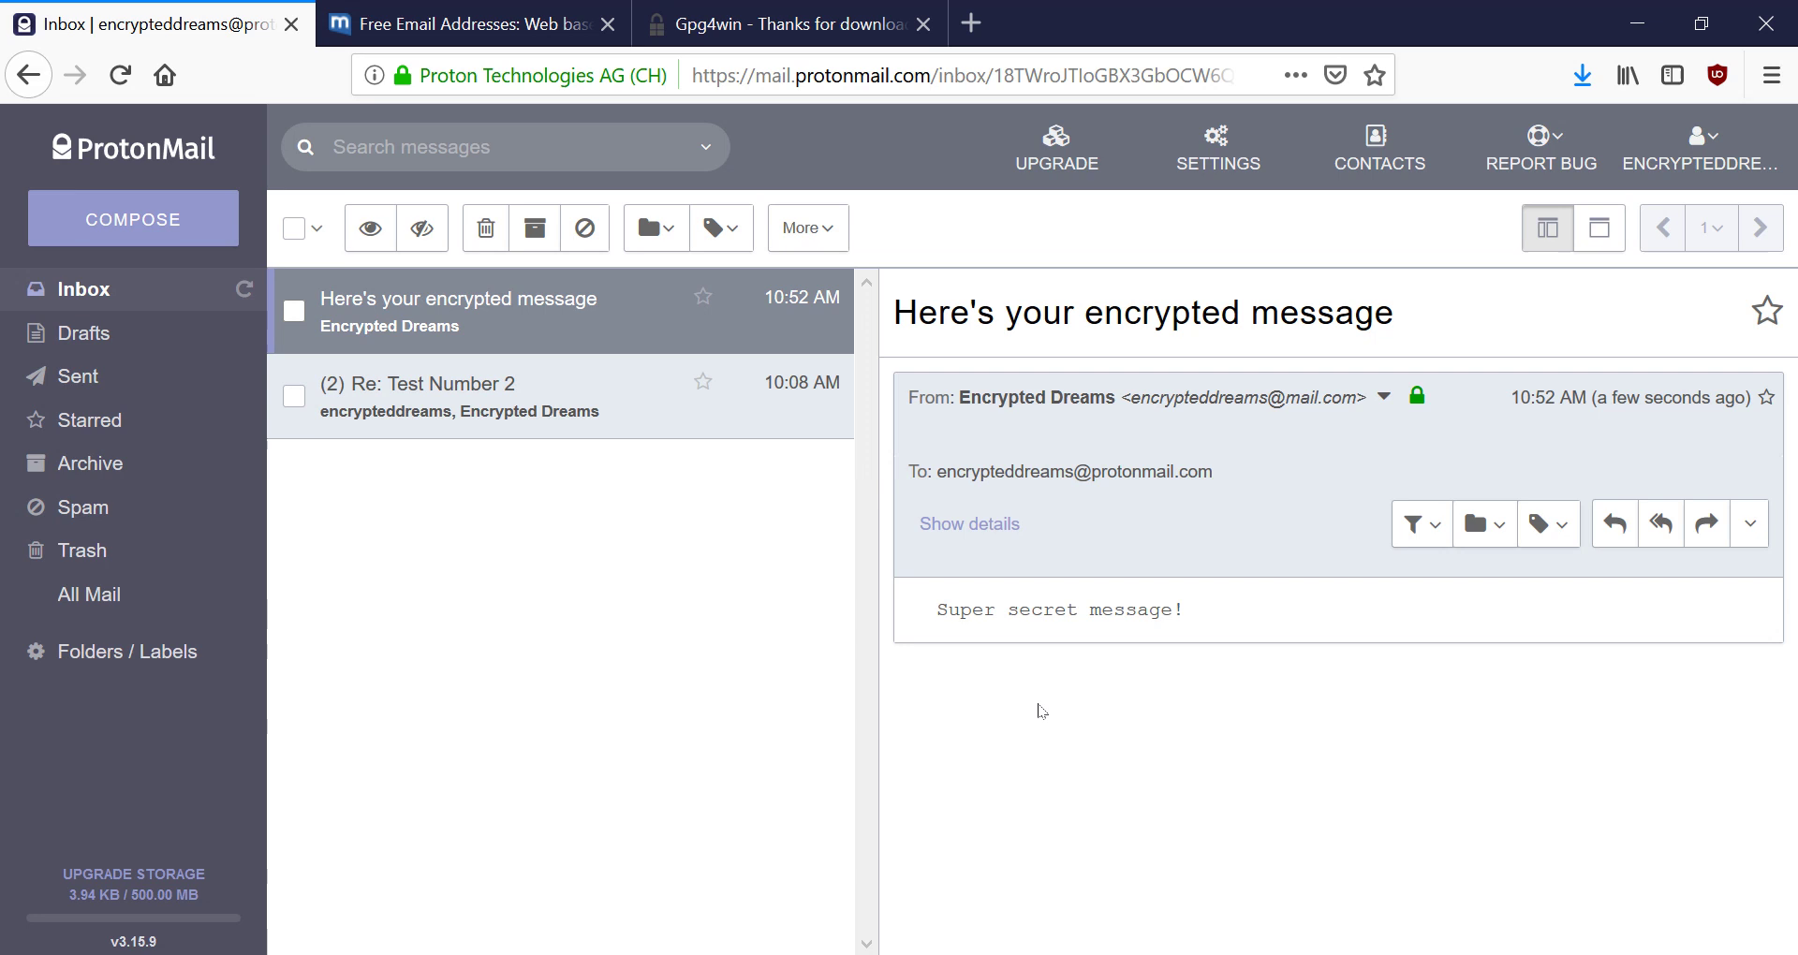
Switch to Mail.com and compose another email to the ProtonMail account with the subject "Try reading this!"
left_click(512, 8)
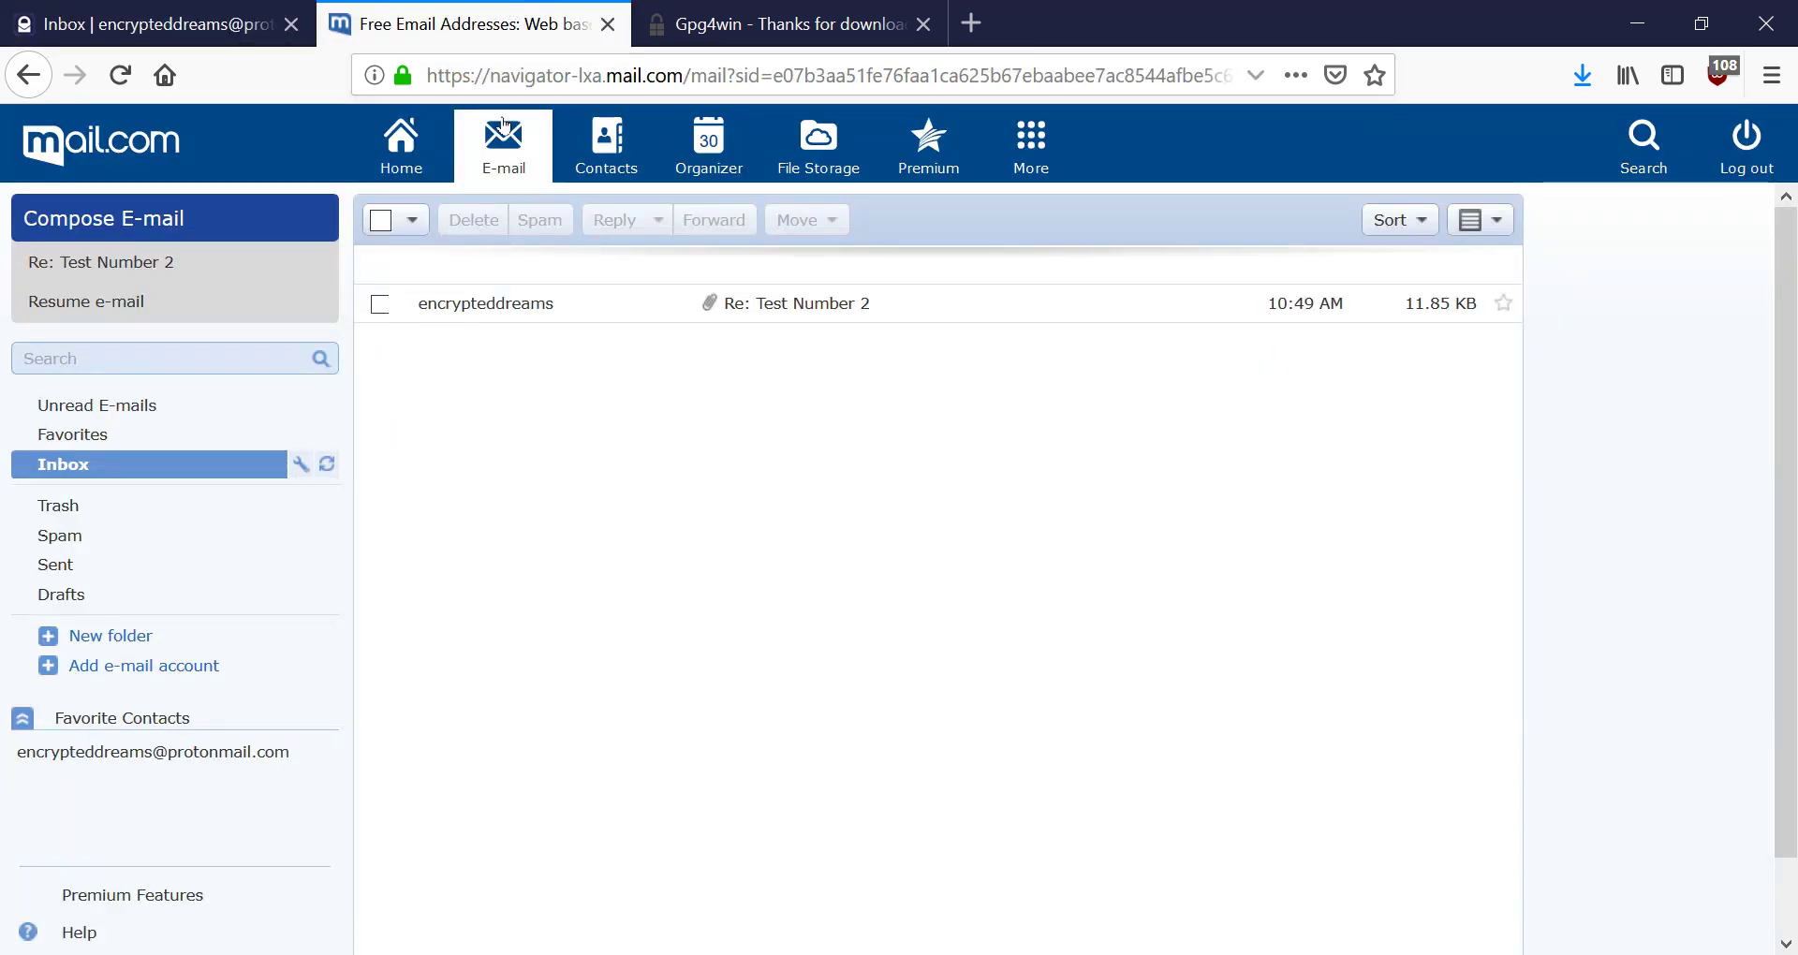
left_click(218, 226)
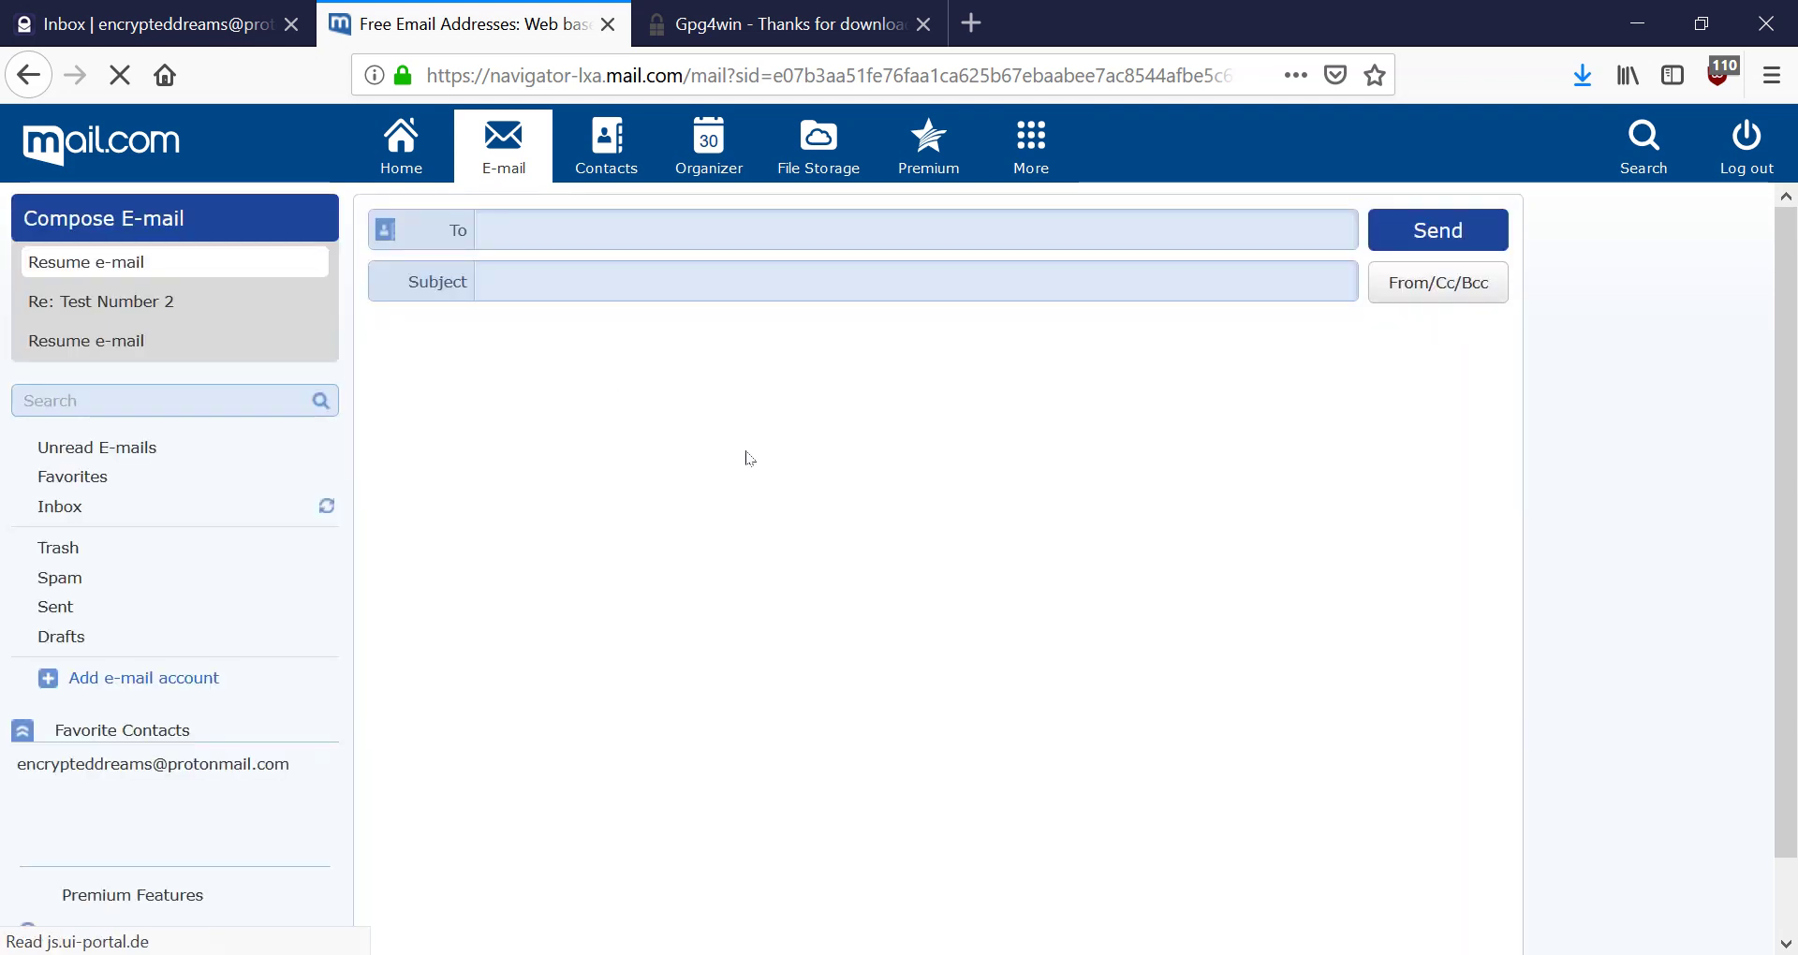
type("e")
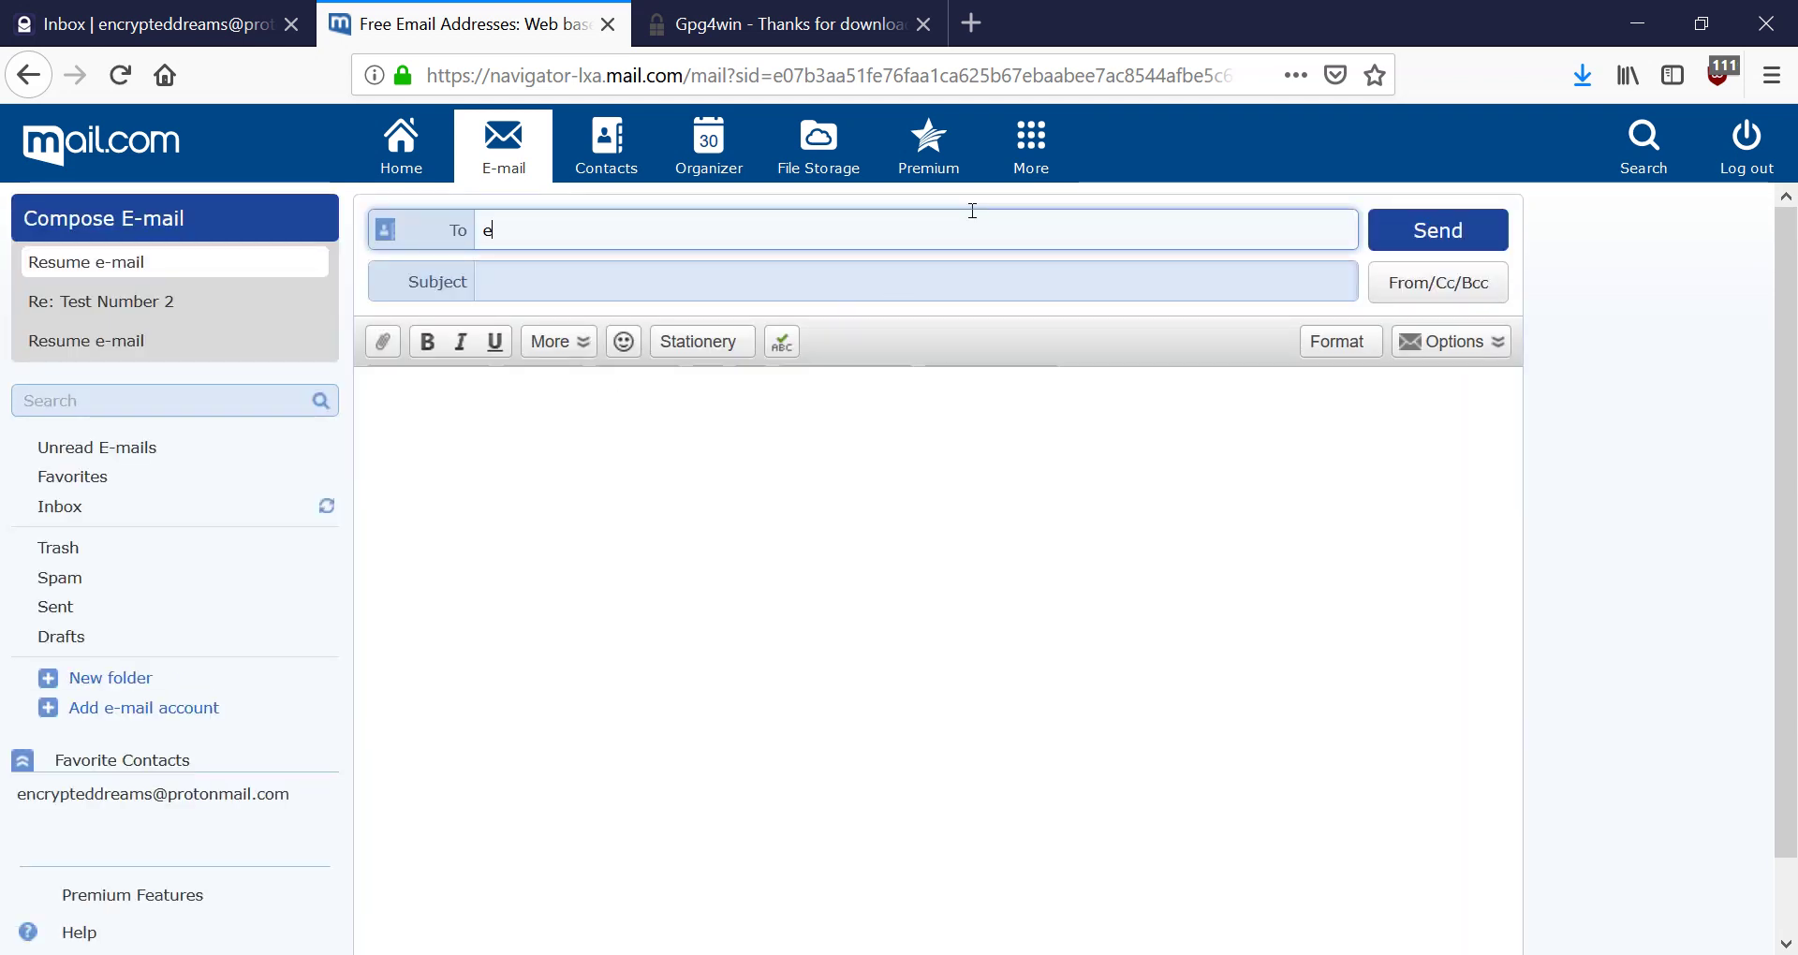
type("ncr")
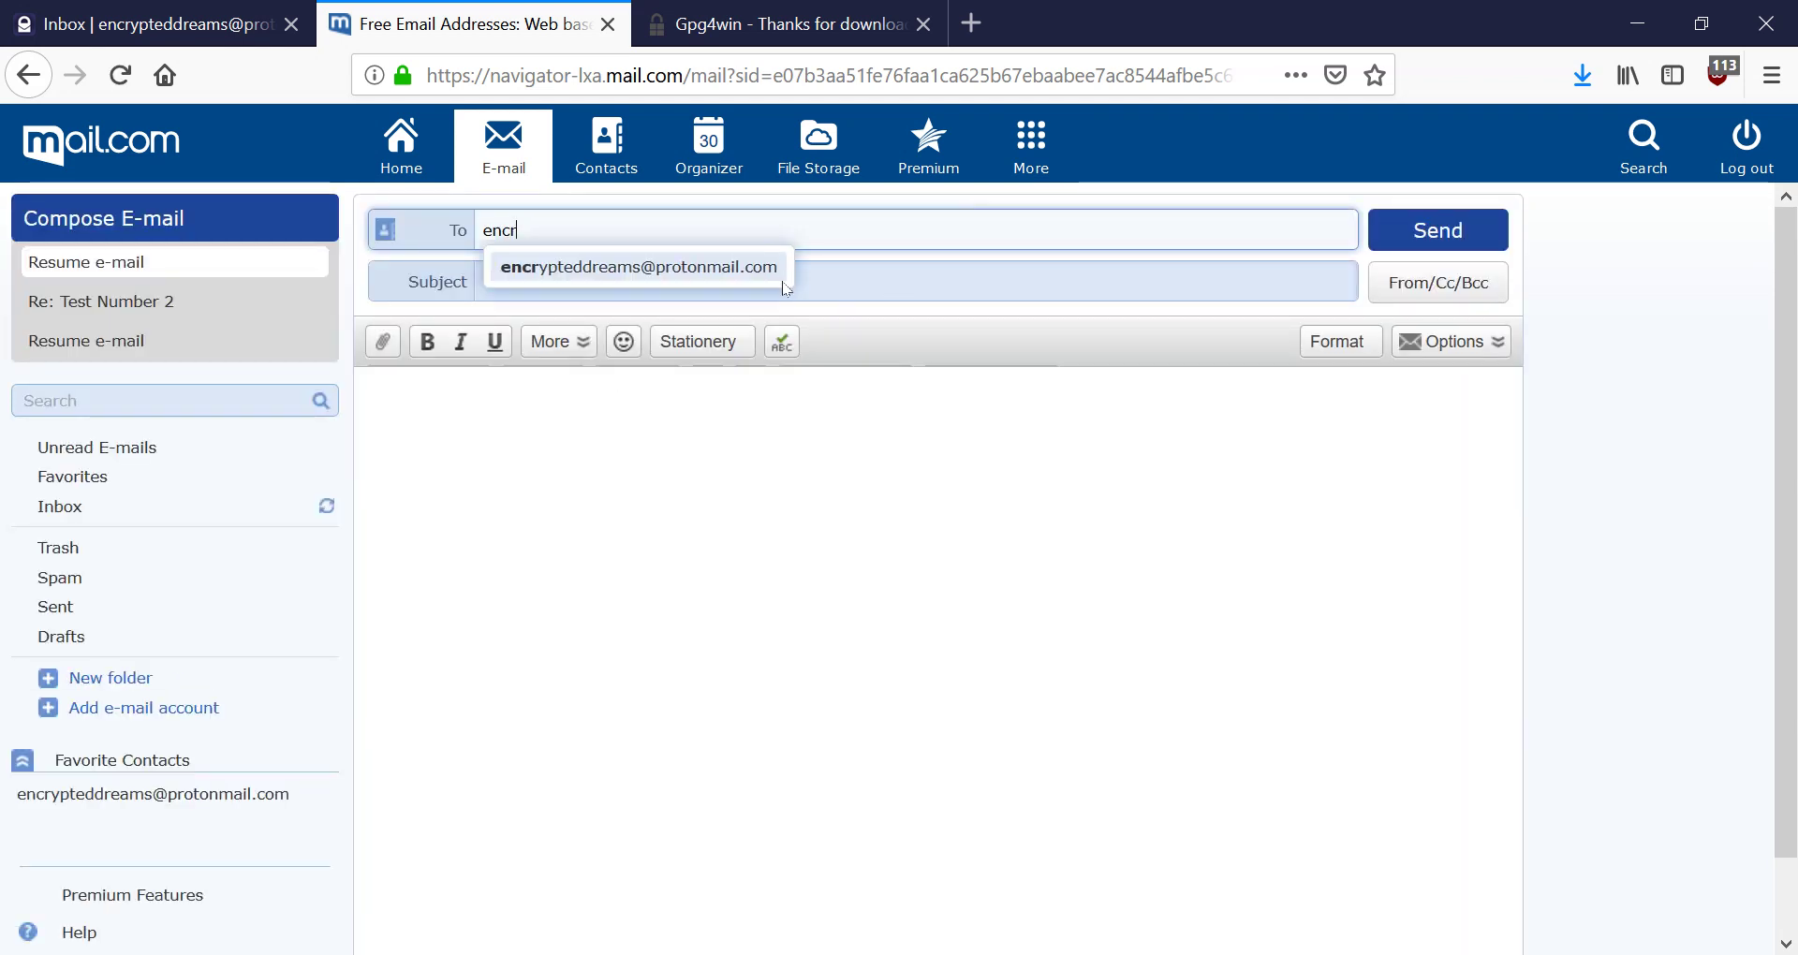
left_click(749, 279)
left_click(748, 285)
type("Hi")
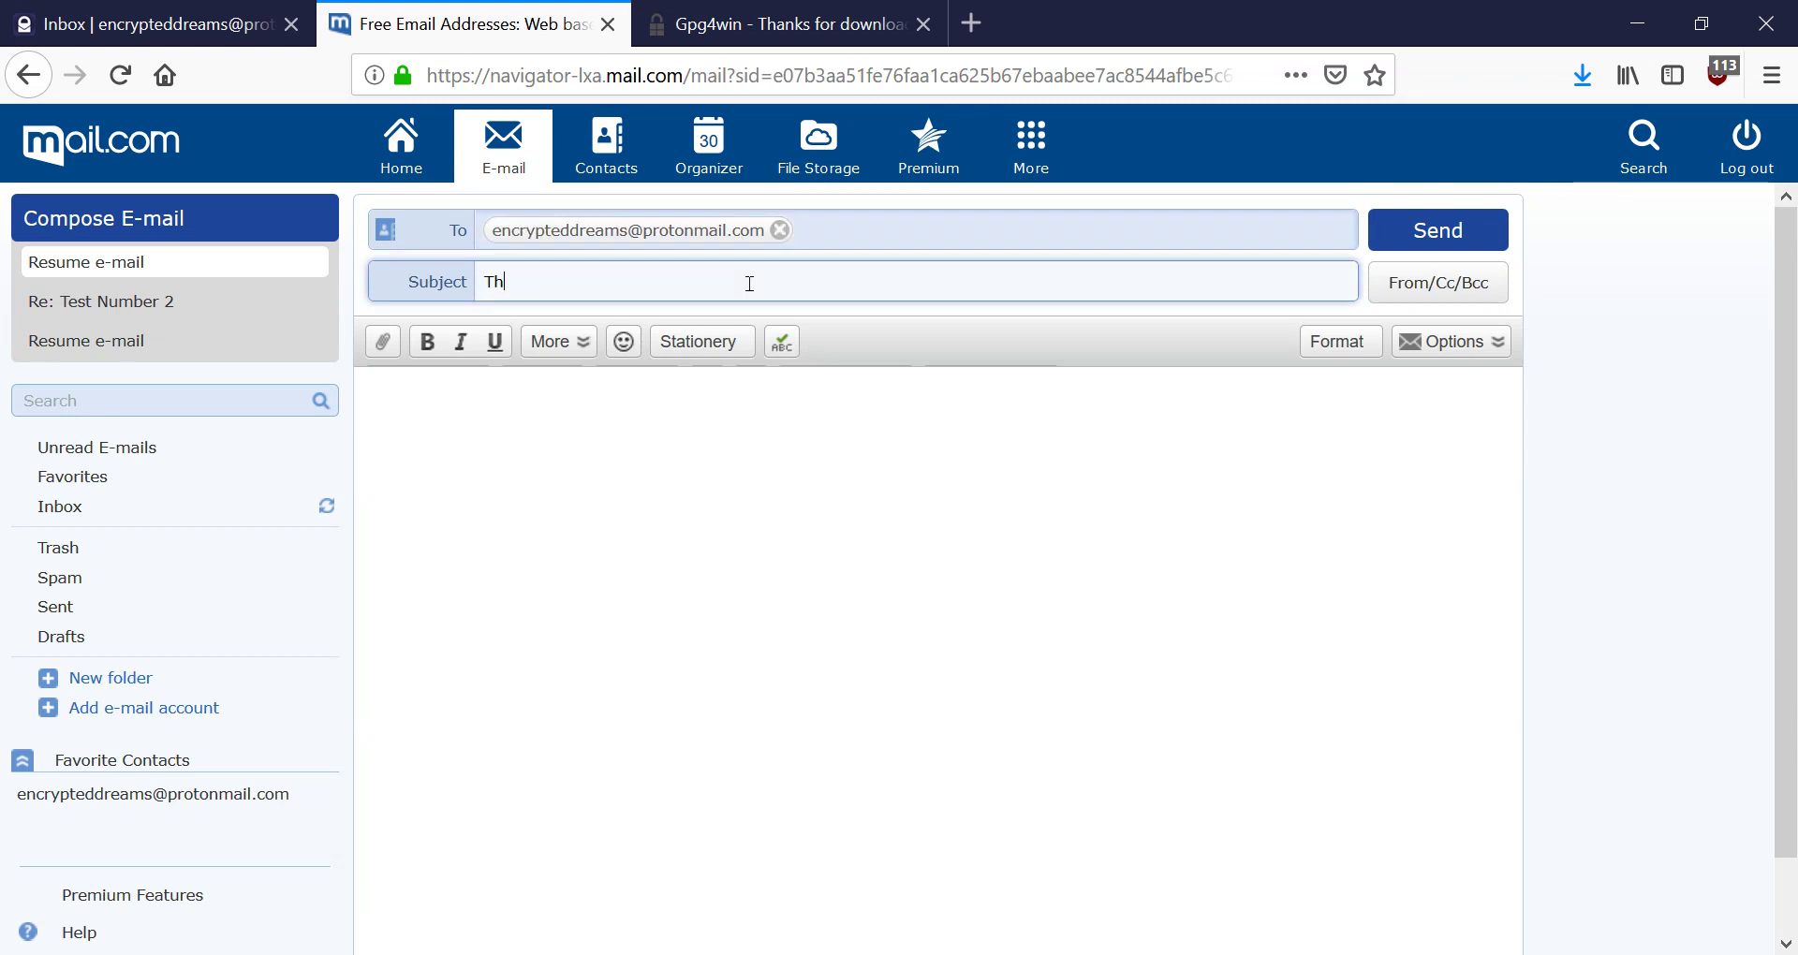
key("BackSpace")
key("BackSpace")
type("Try reading this~!")
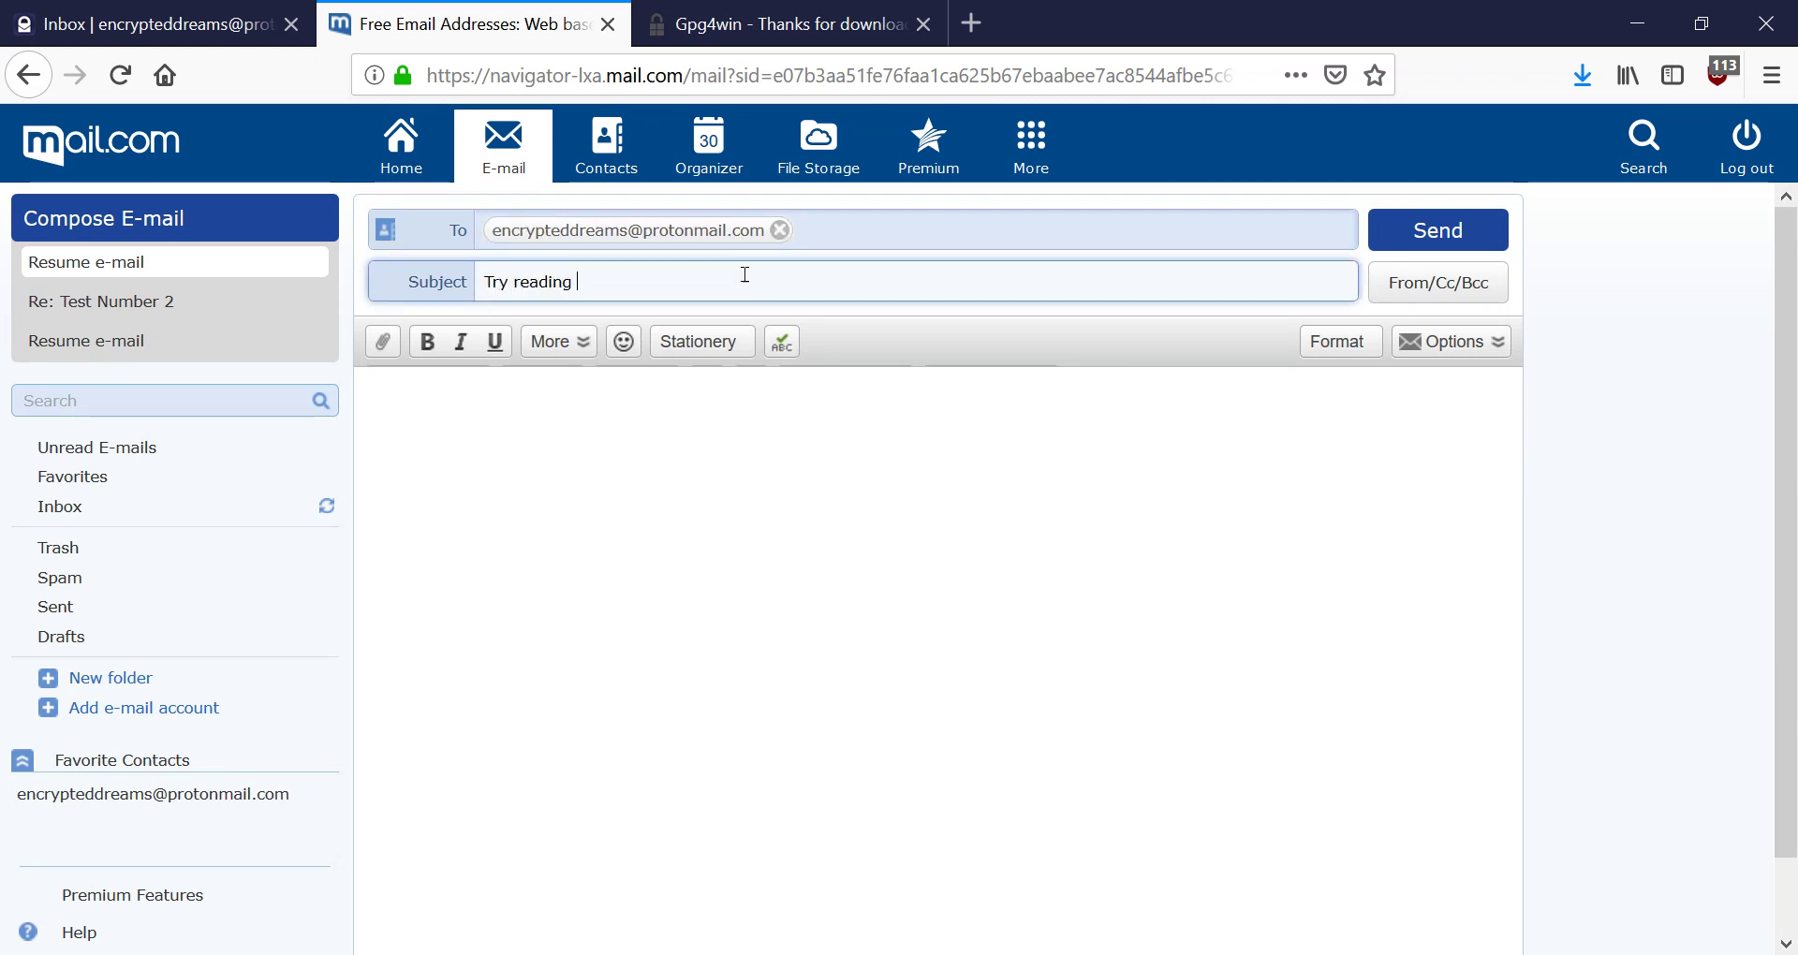
key("Left")
key("BackSpace")
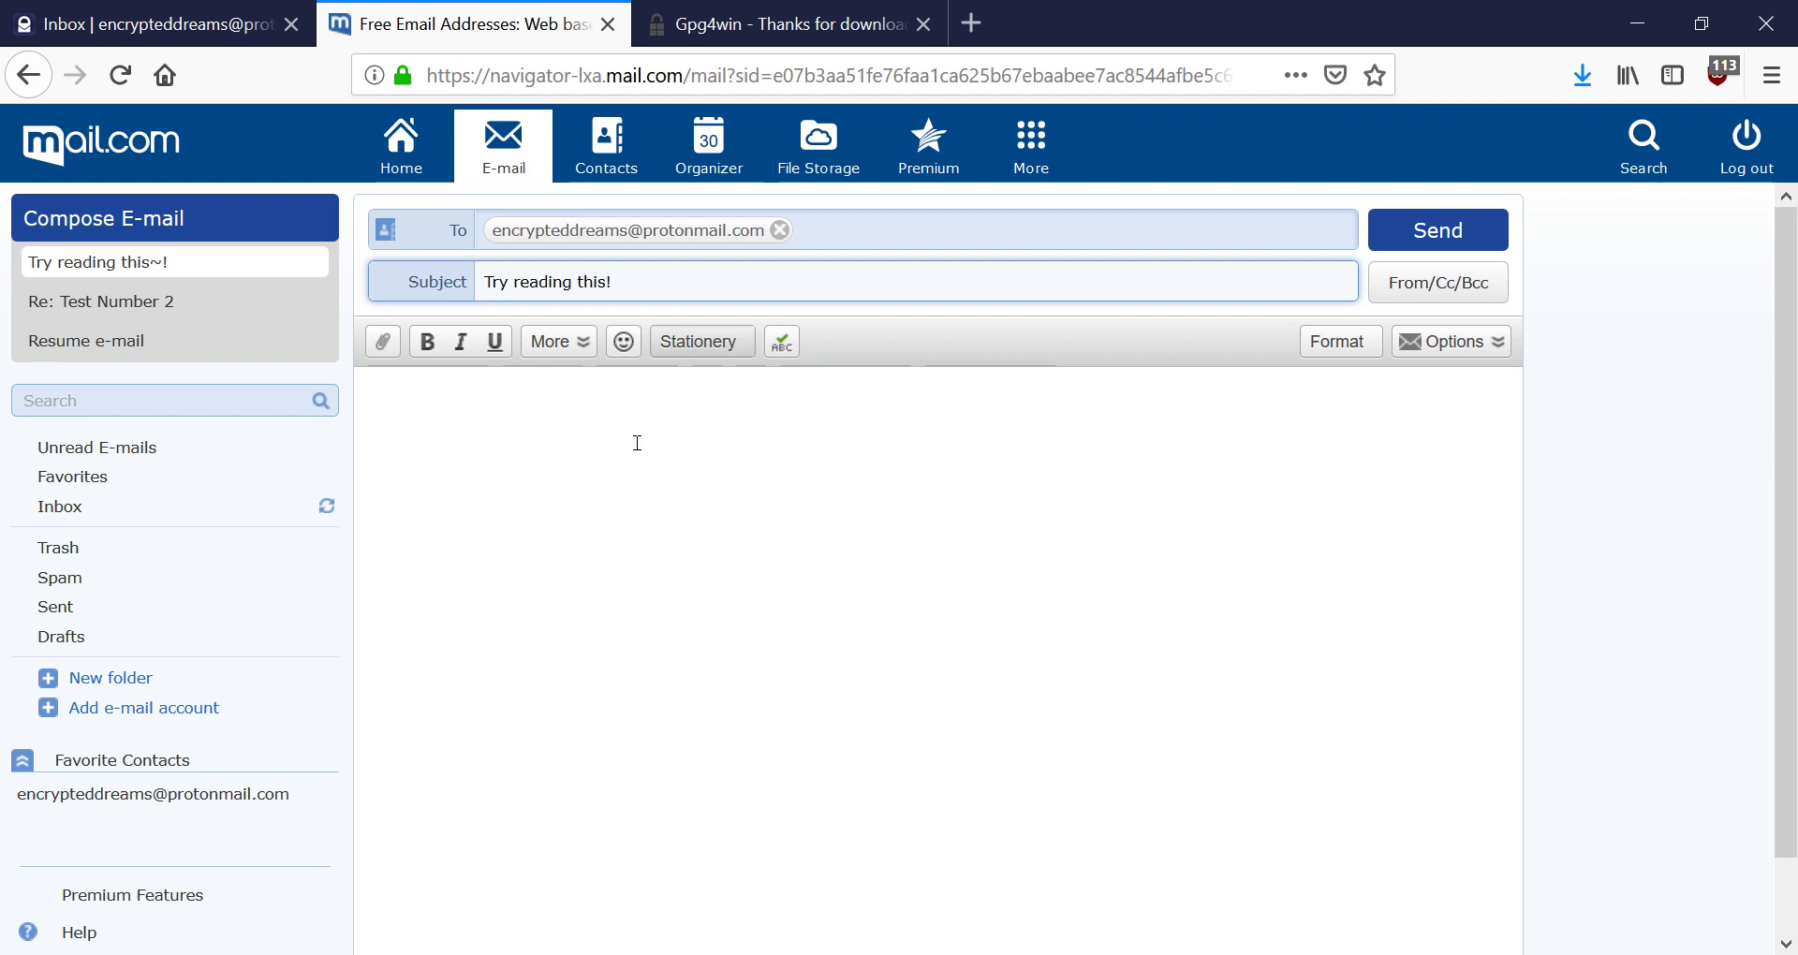
Paste the PGP message into the email body with "oops" above it, and send the email
left_click(591, 410)
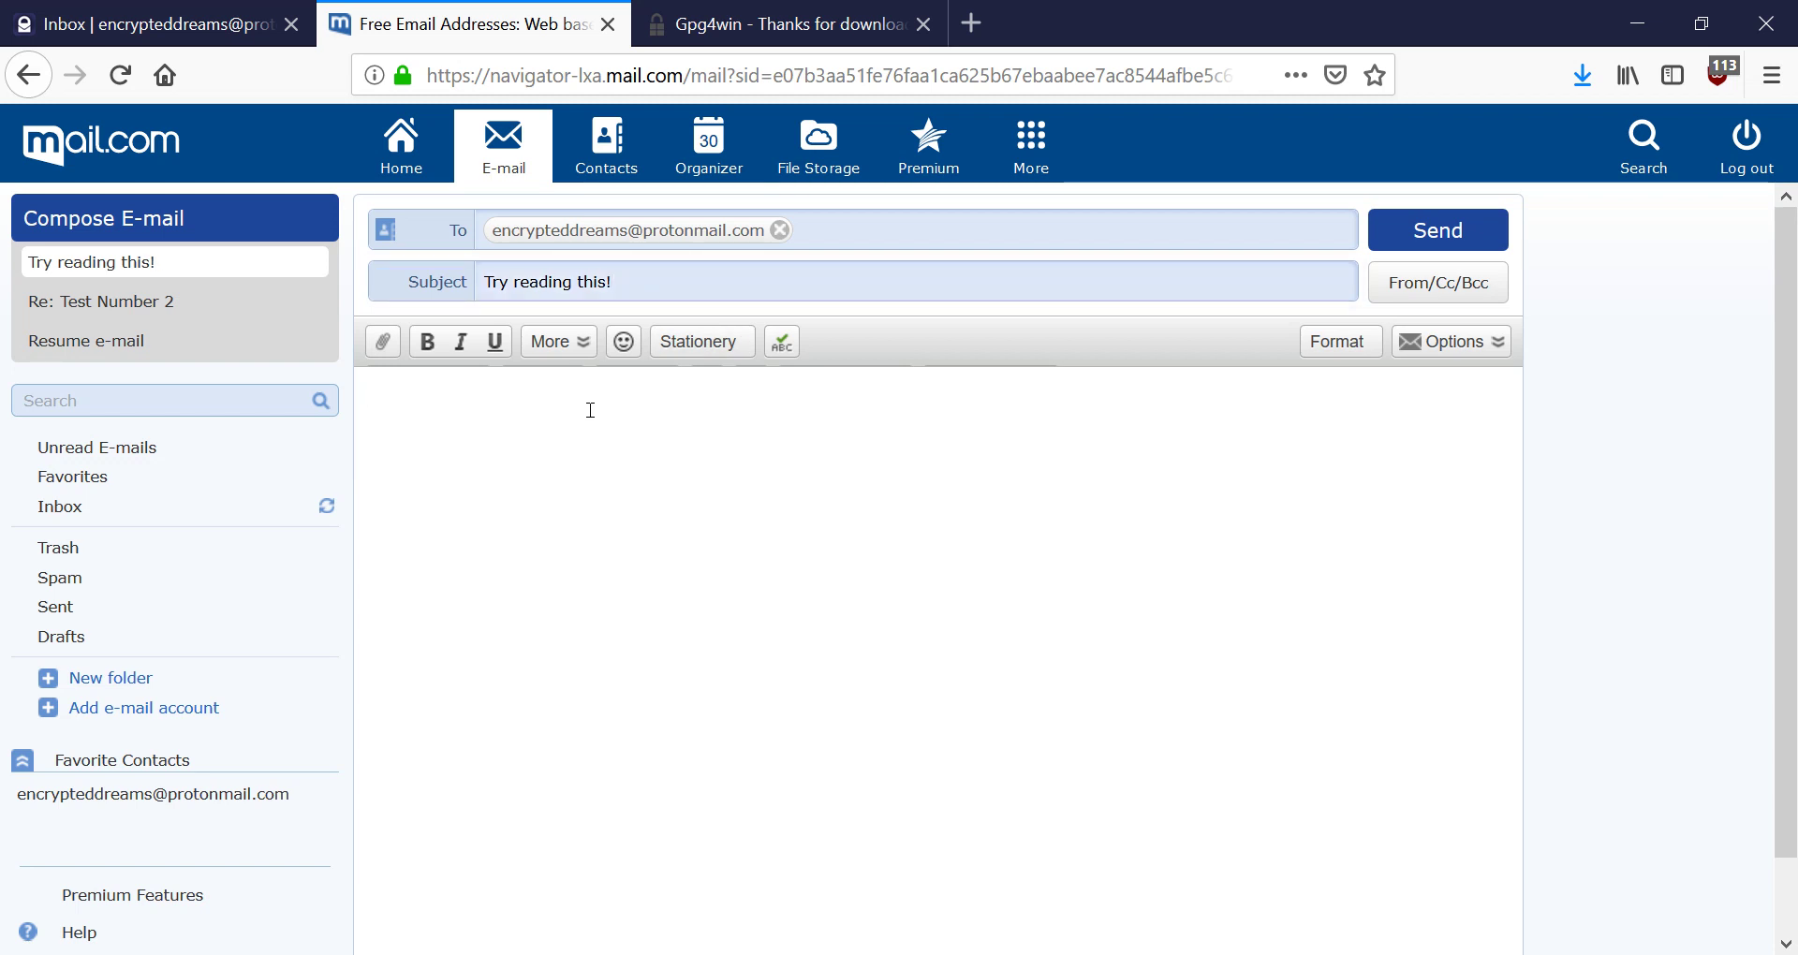
key("ctrl+v")
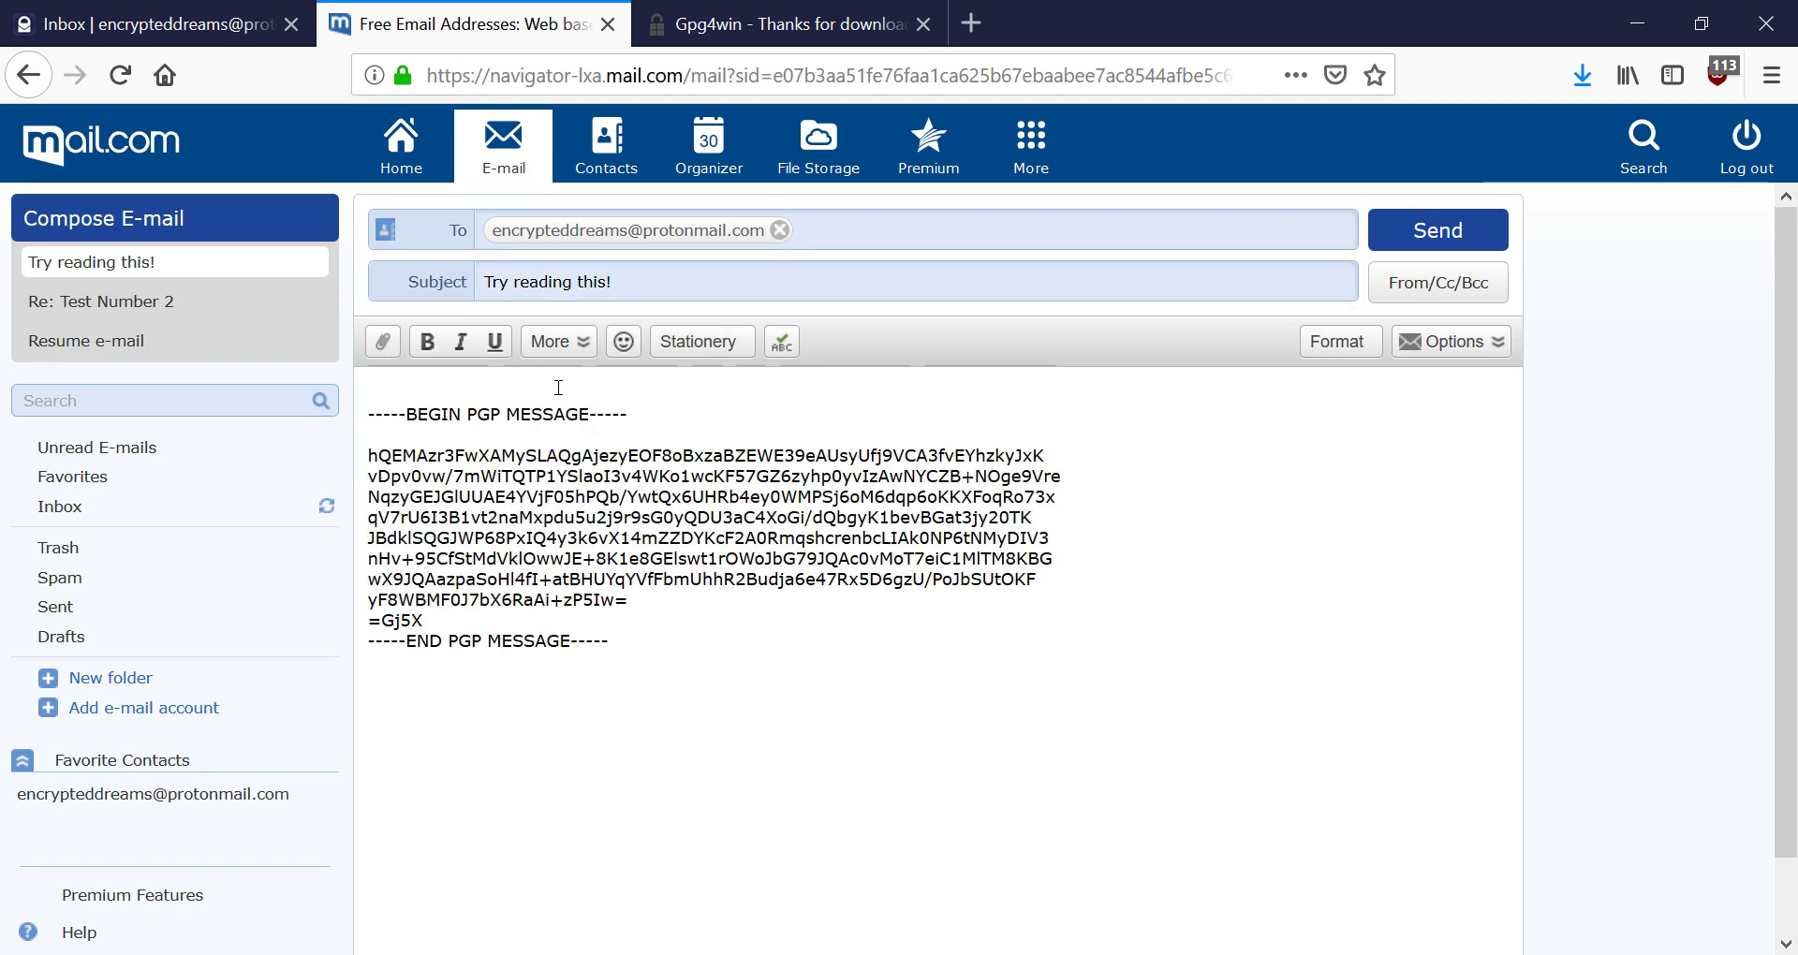
type("oops")
left_click(1465, 236)
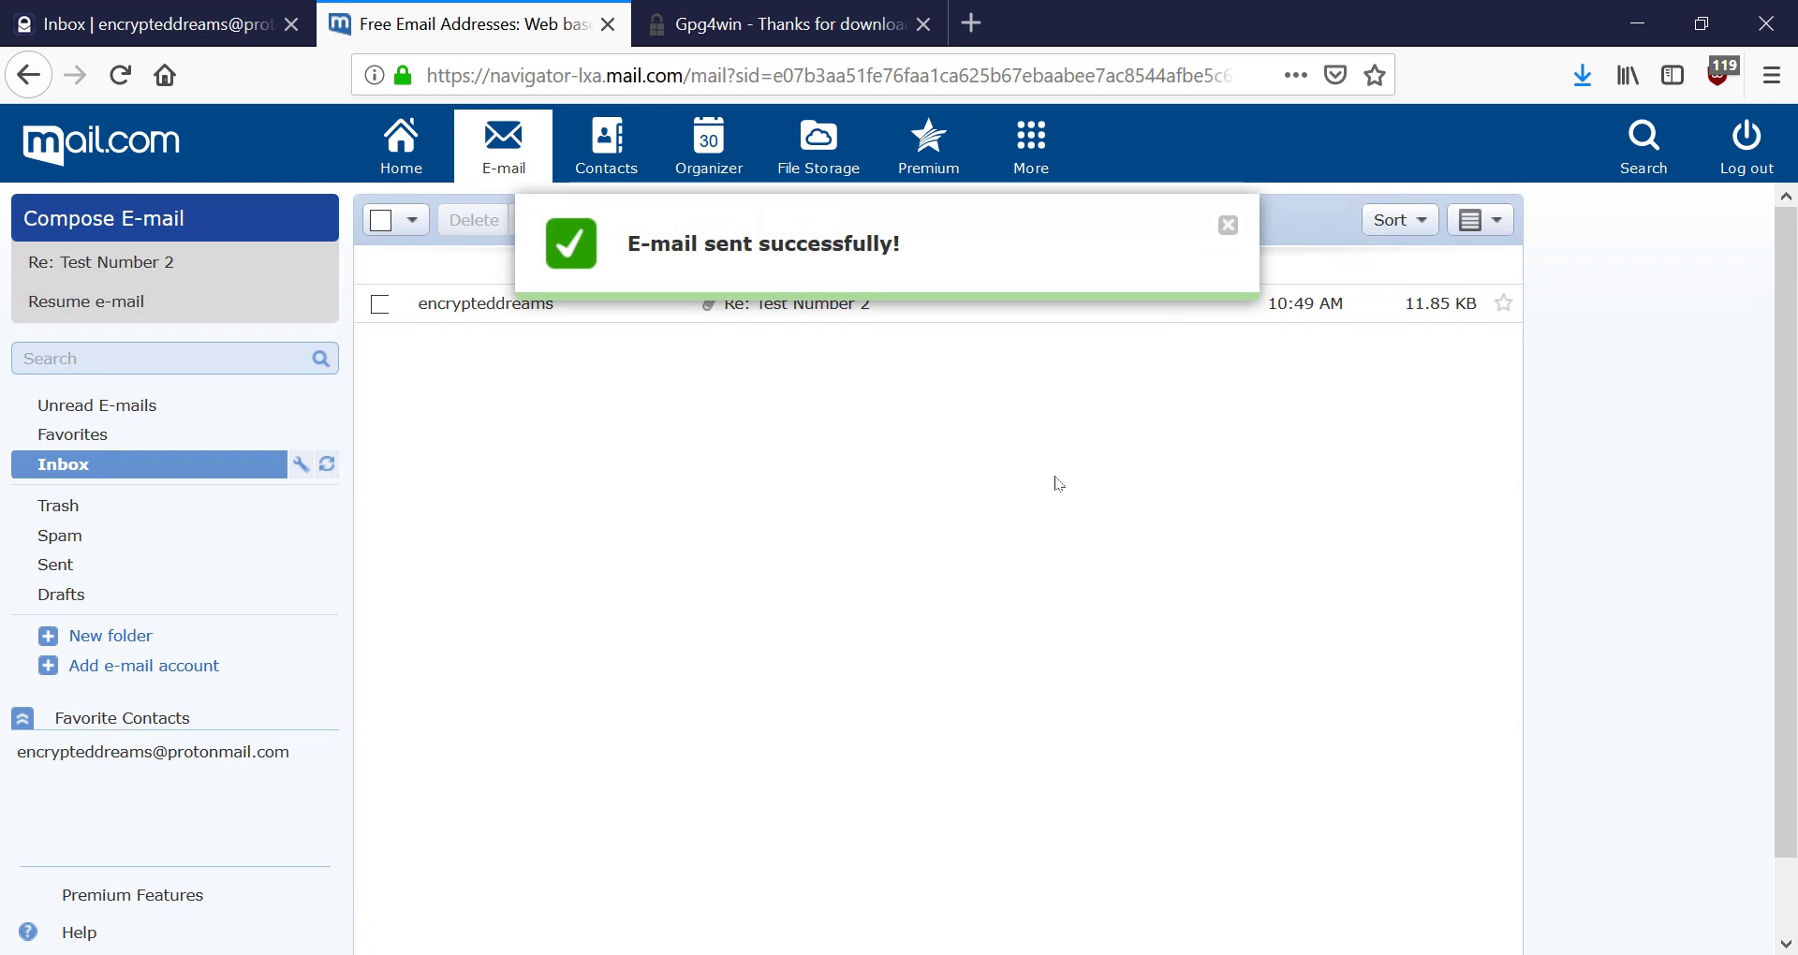
Switch to ProtonMail, refresh the inbox, and open the "Try reading this!" email to check whether its body gets decrypted
left_click(199, 14)
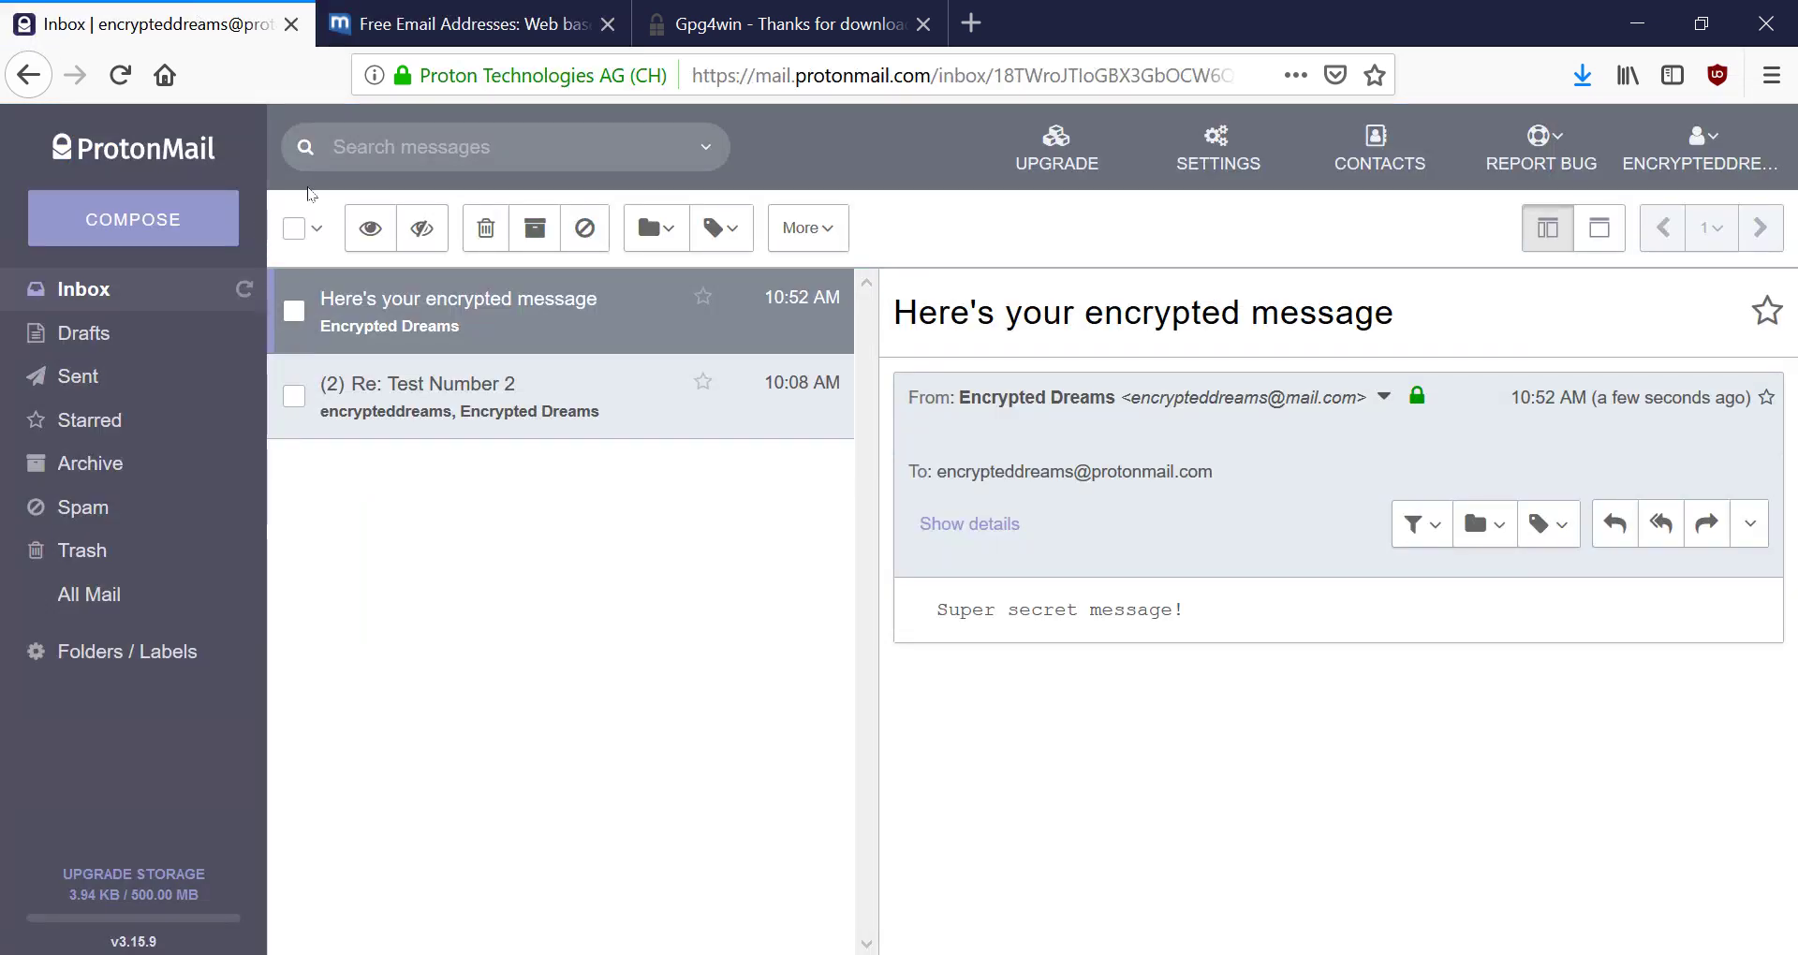
left_click(227, 294)
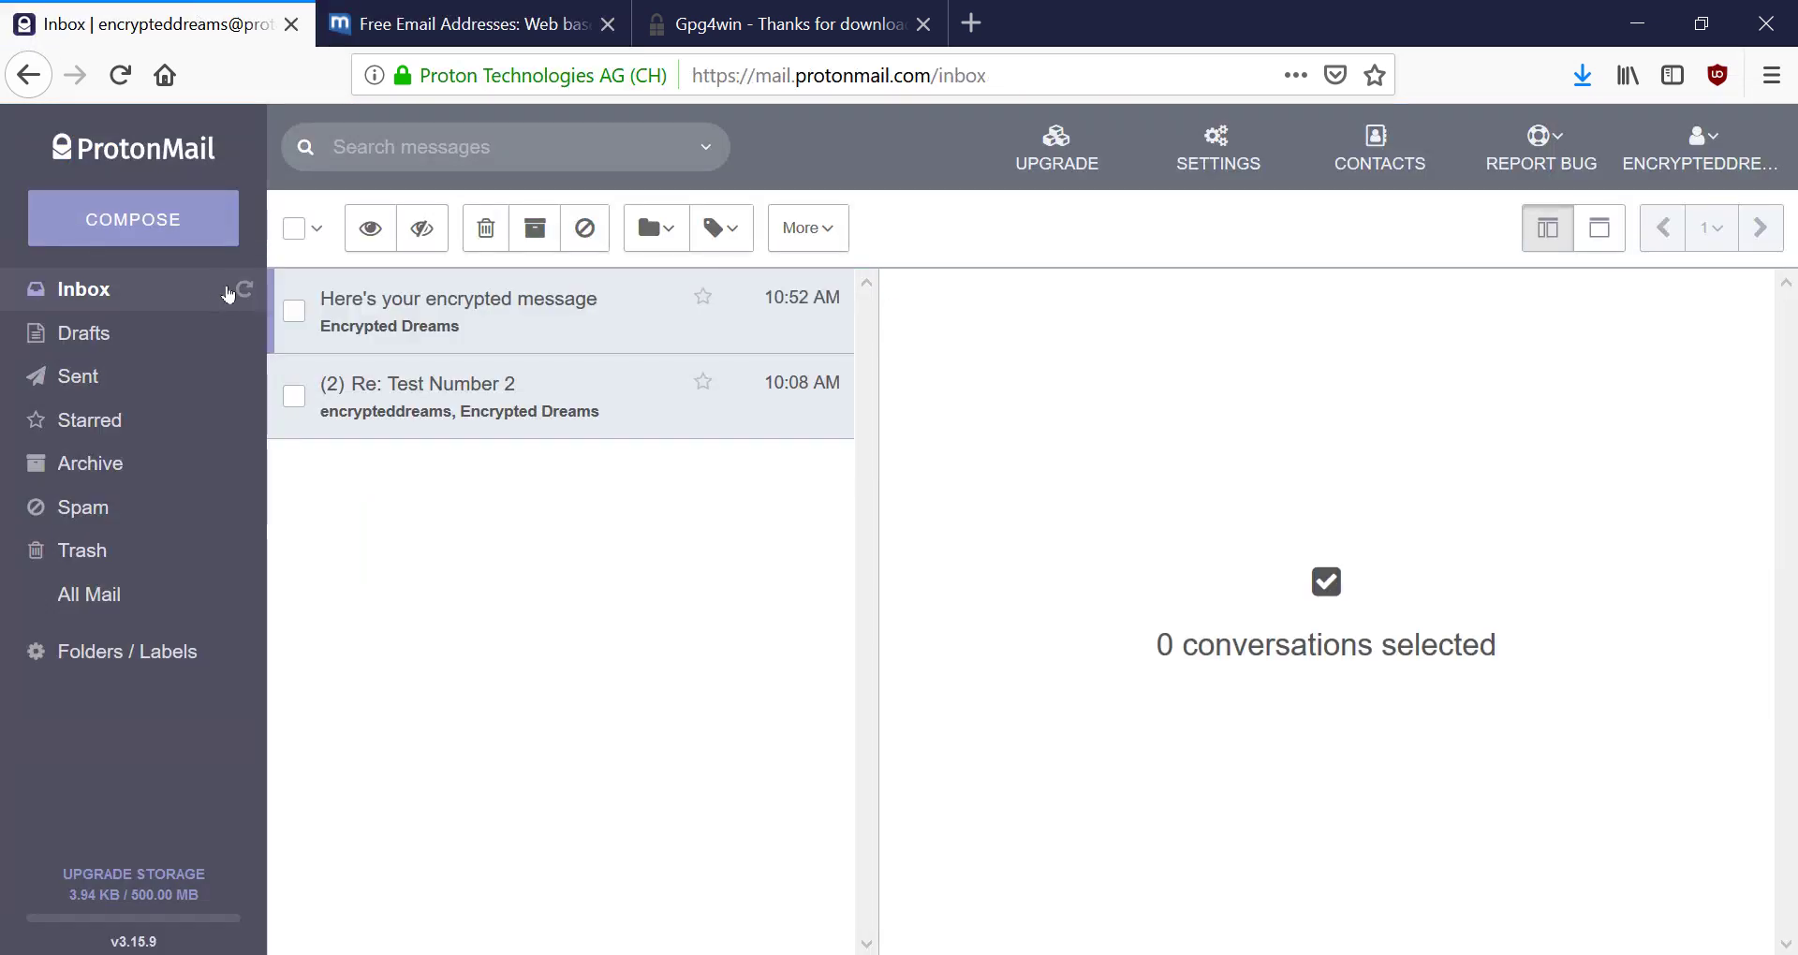
left_click(231, 294)
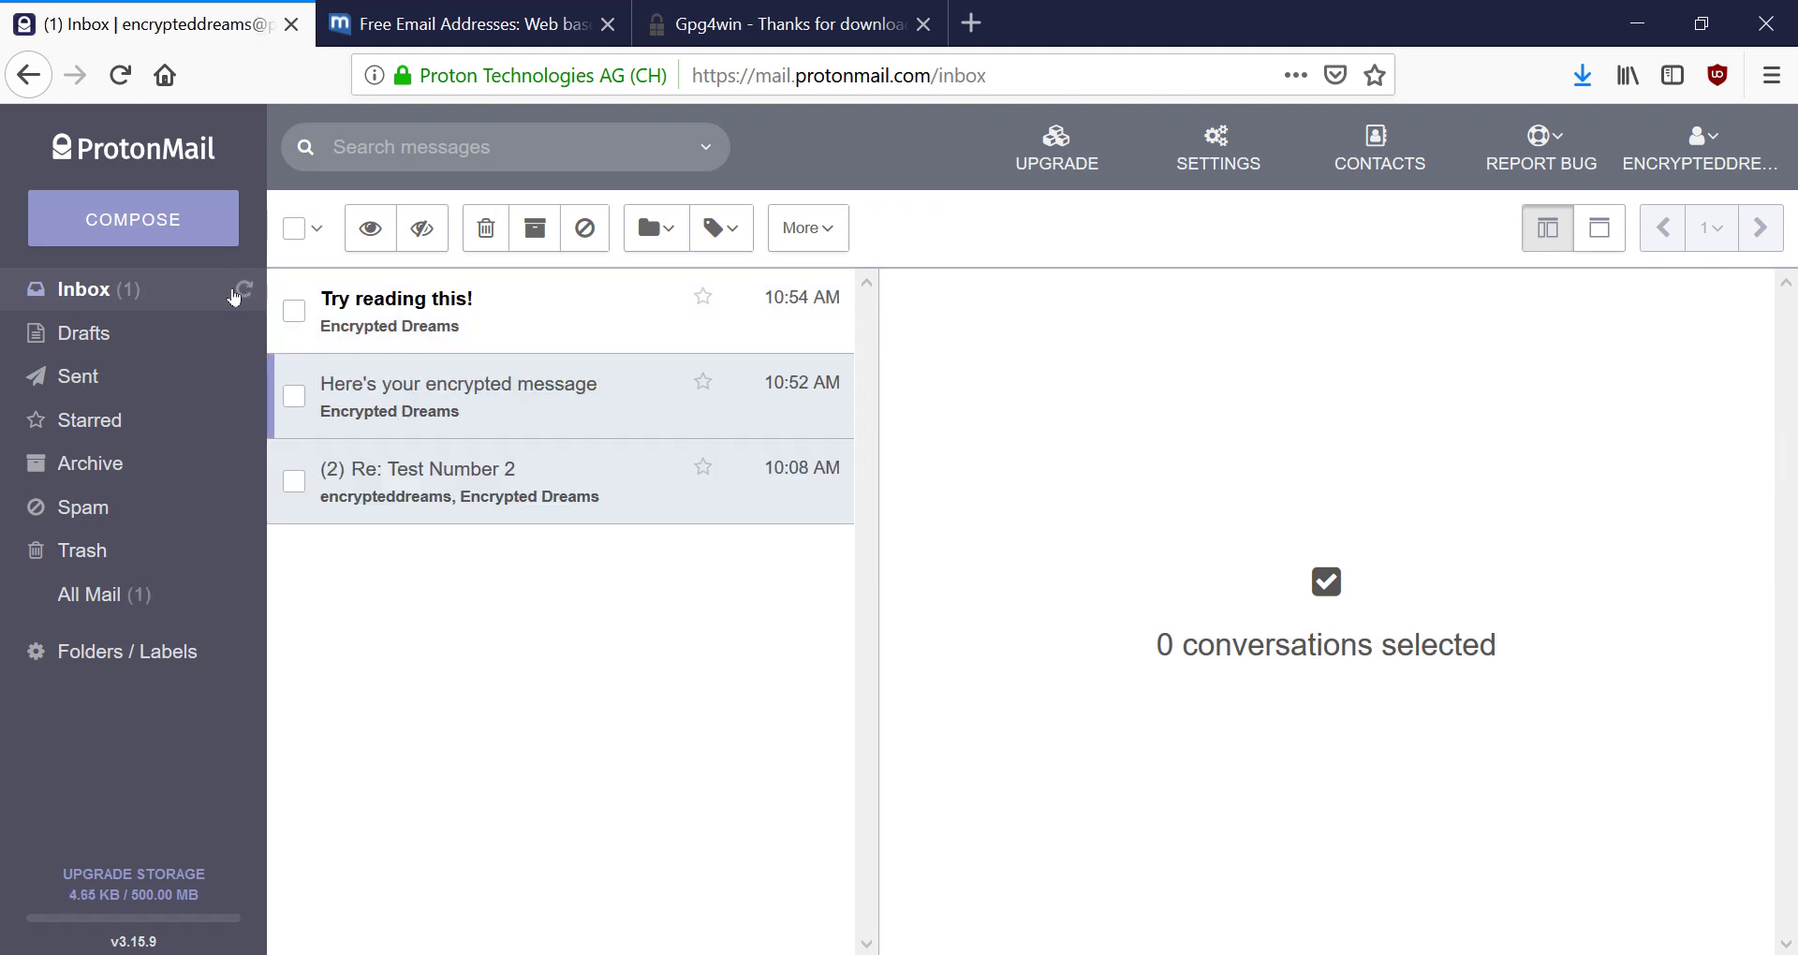
left_click(487, 313)
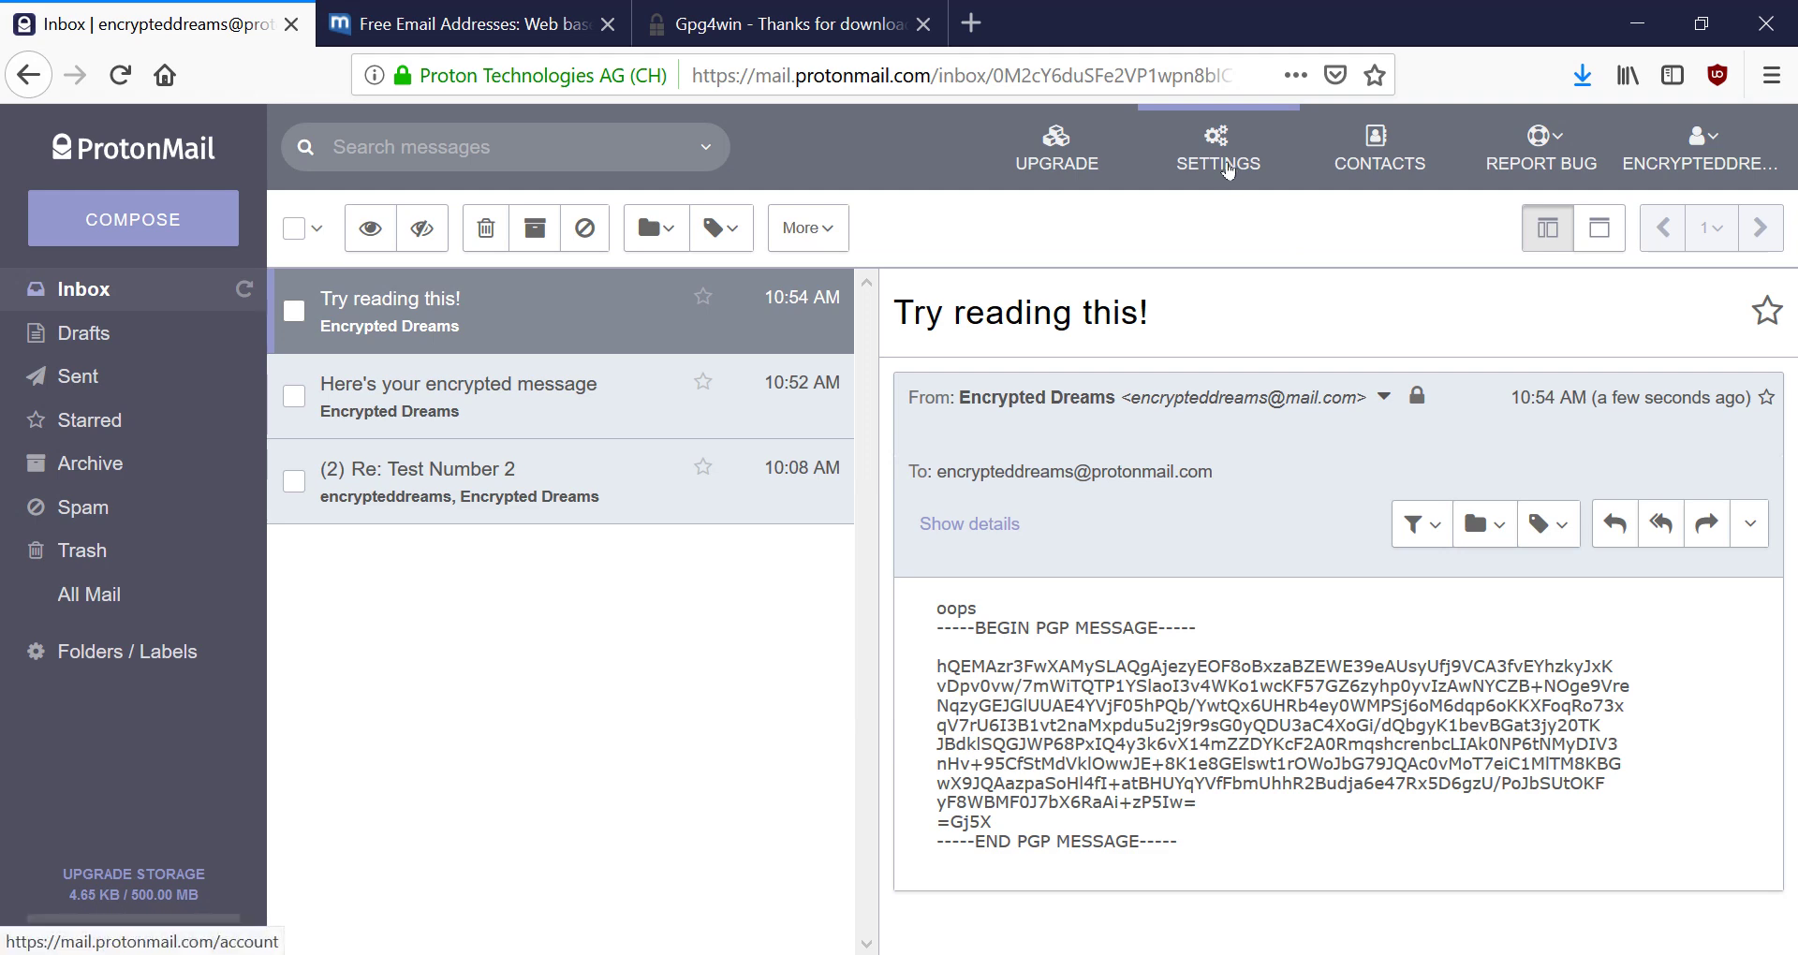
In the ProtonMail key settings, start exporting the email encryption key's private key and authenticate with the account password
left_click(1228, 170)
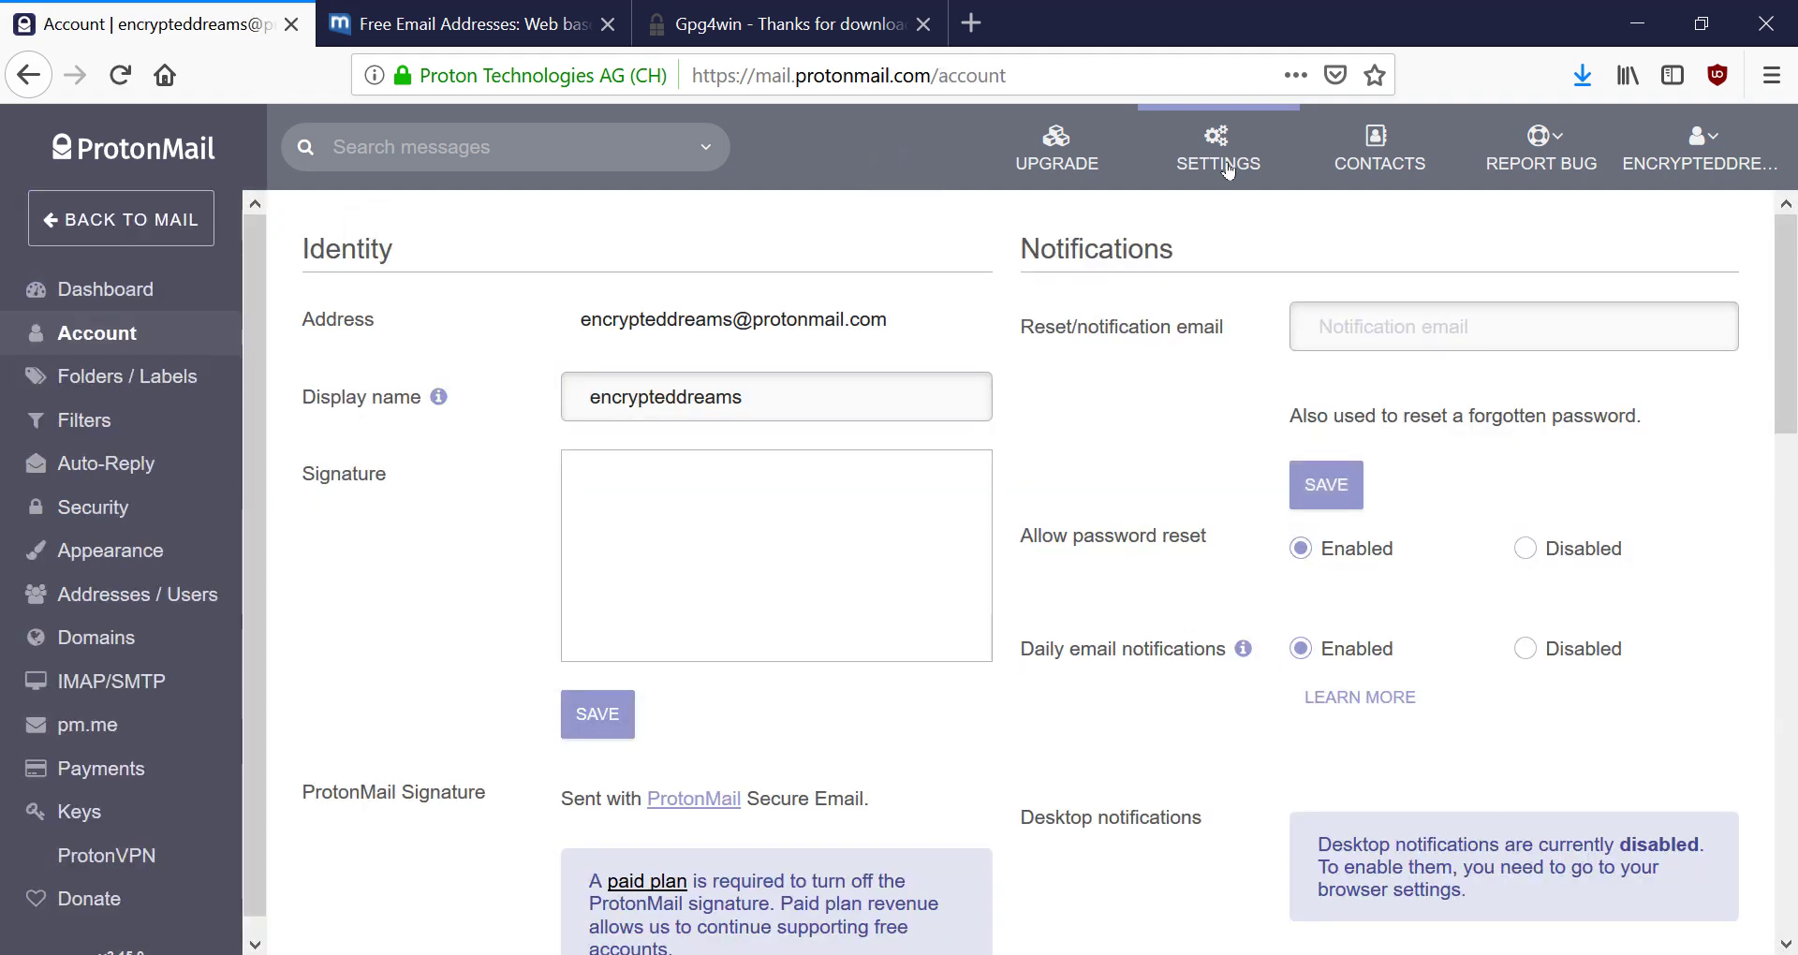
left_click(103, 821)
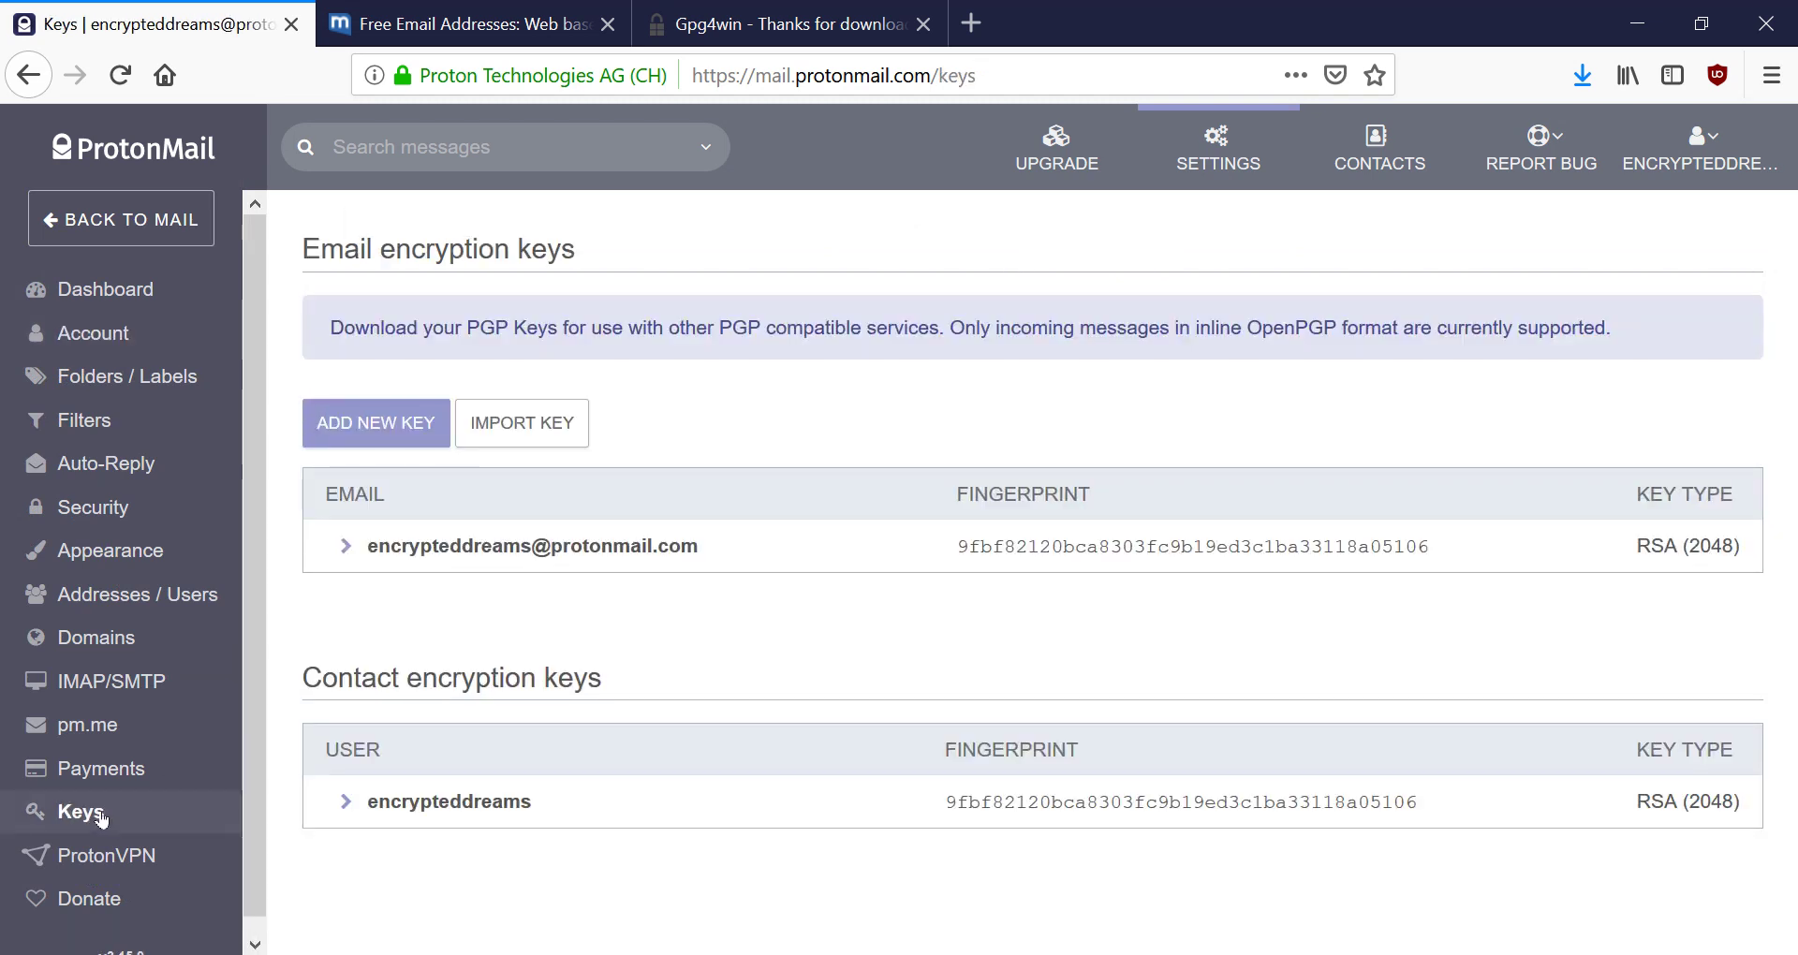
left_click(342, 547)
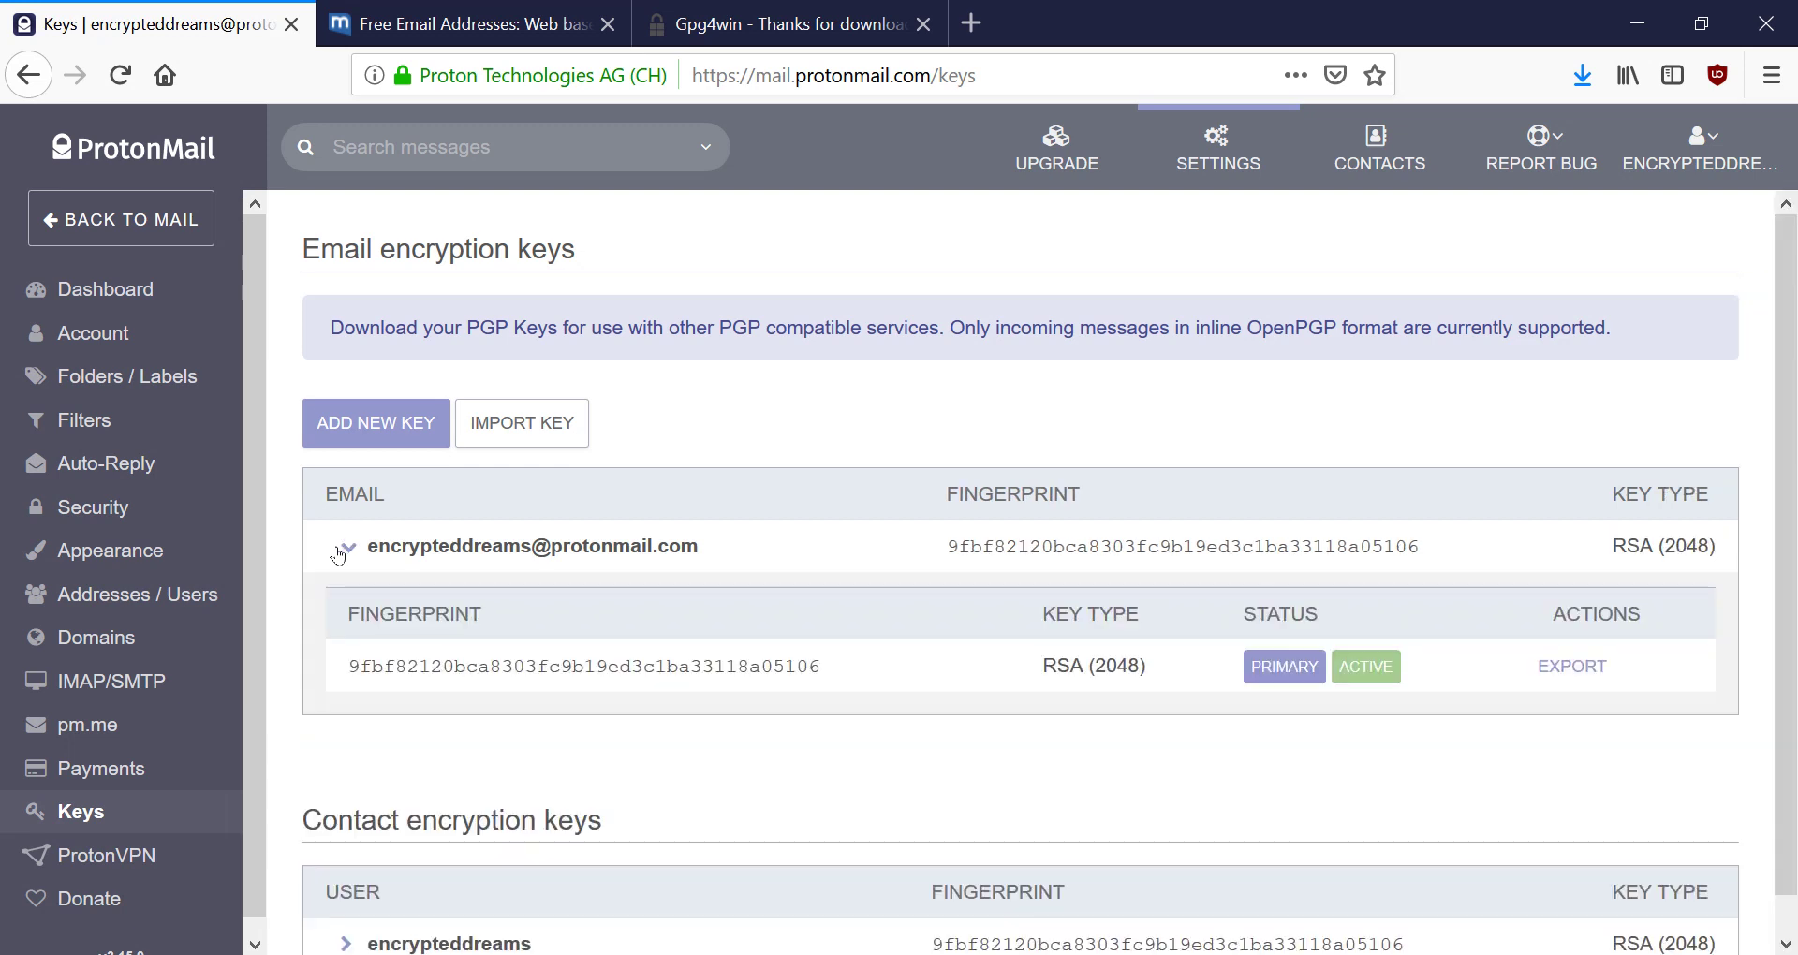
left_click(1543, 669)
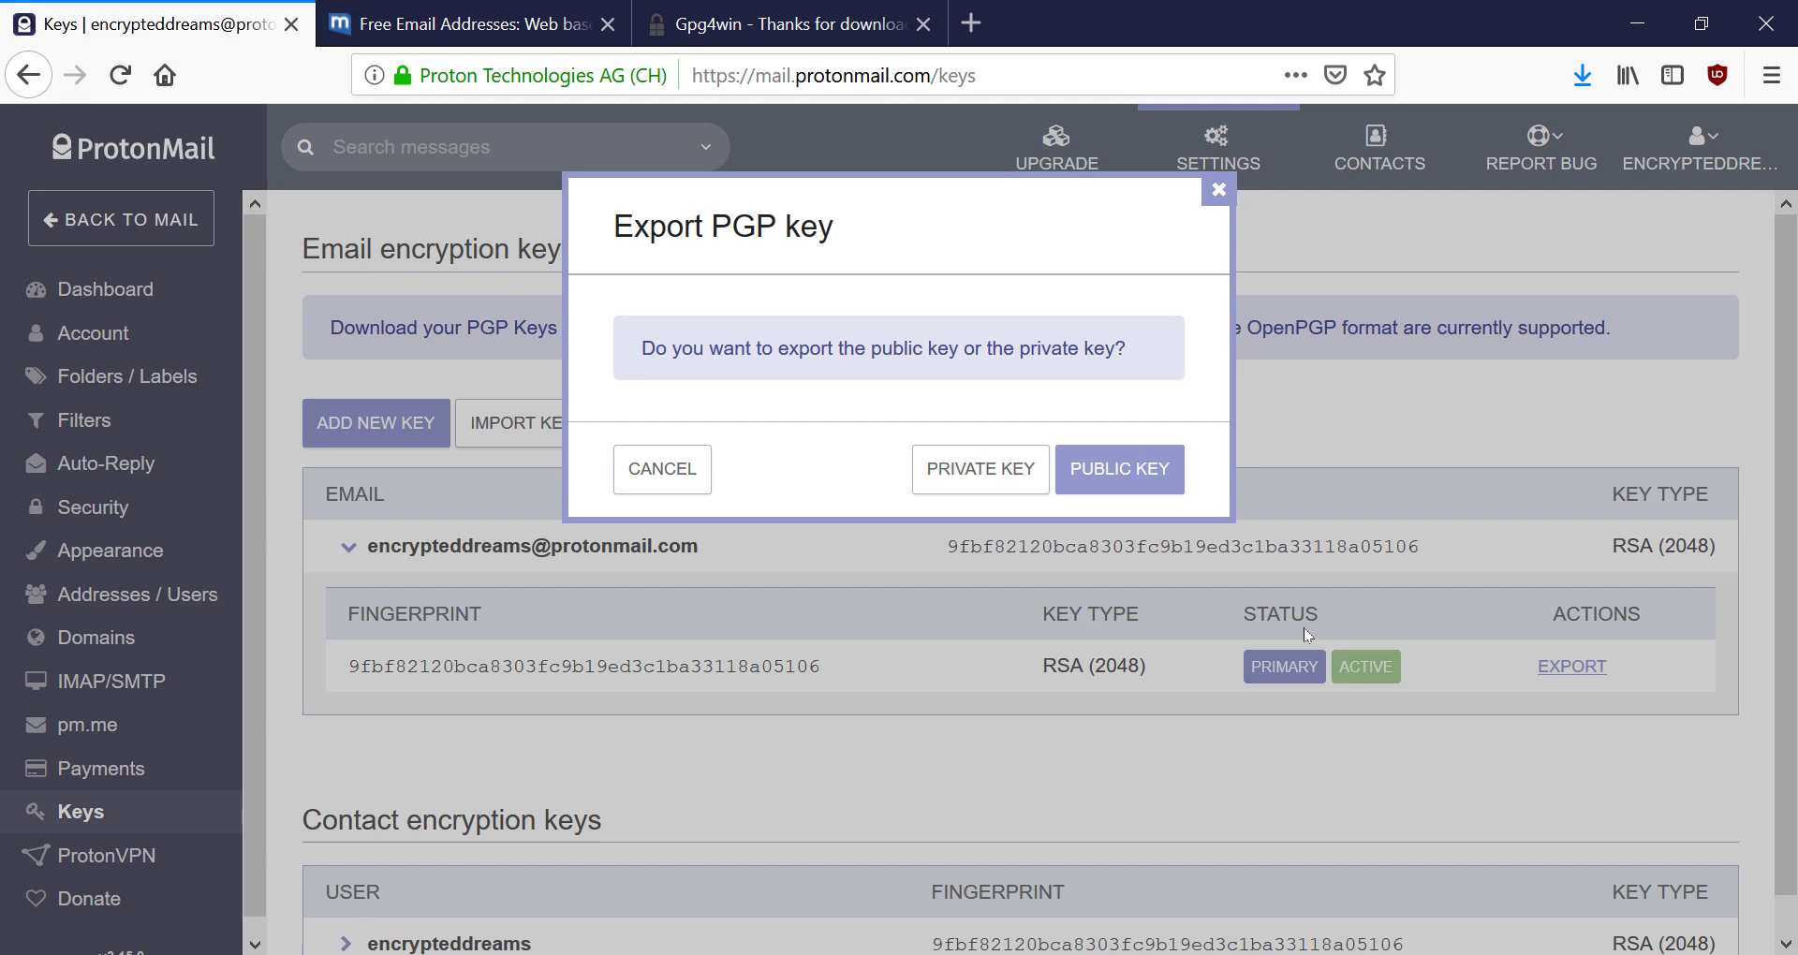
left_click(975, 488)
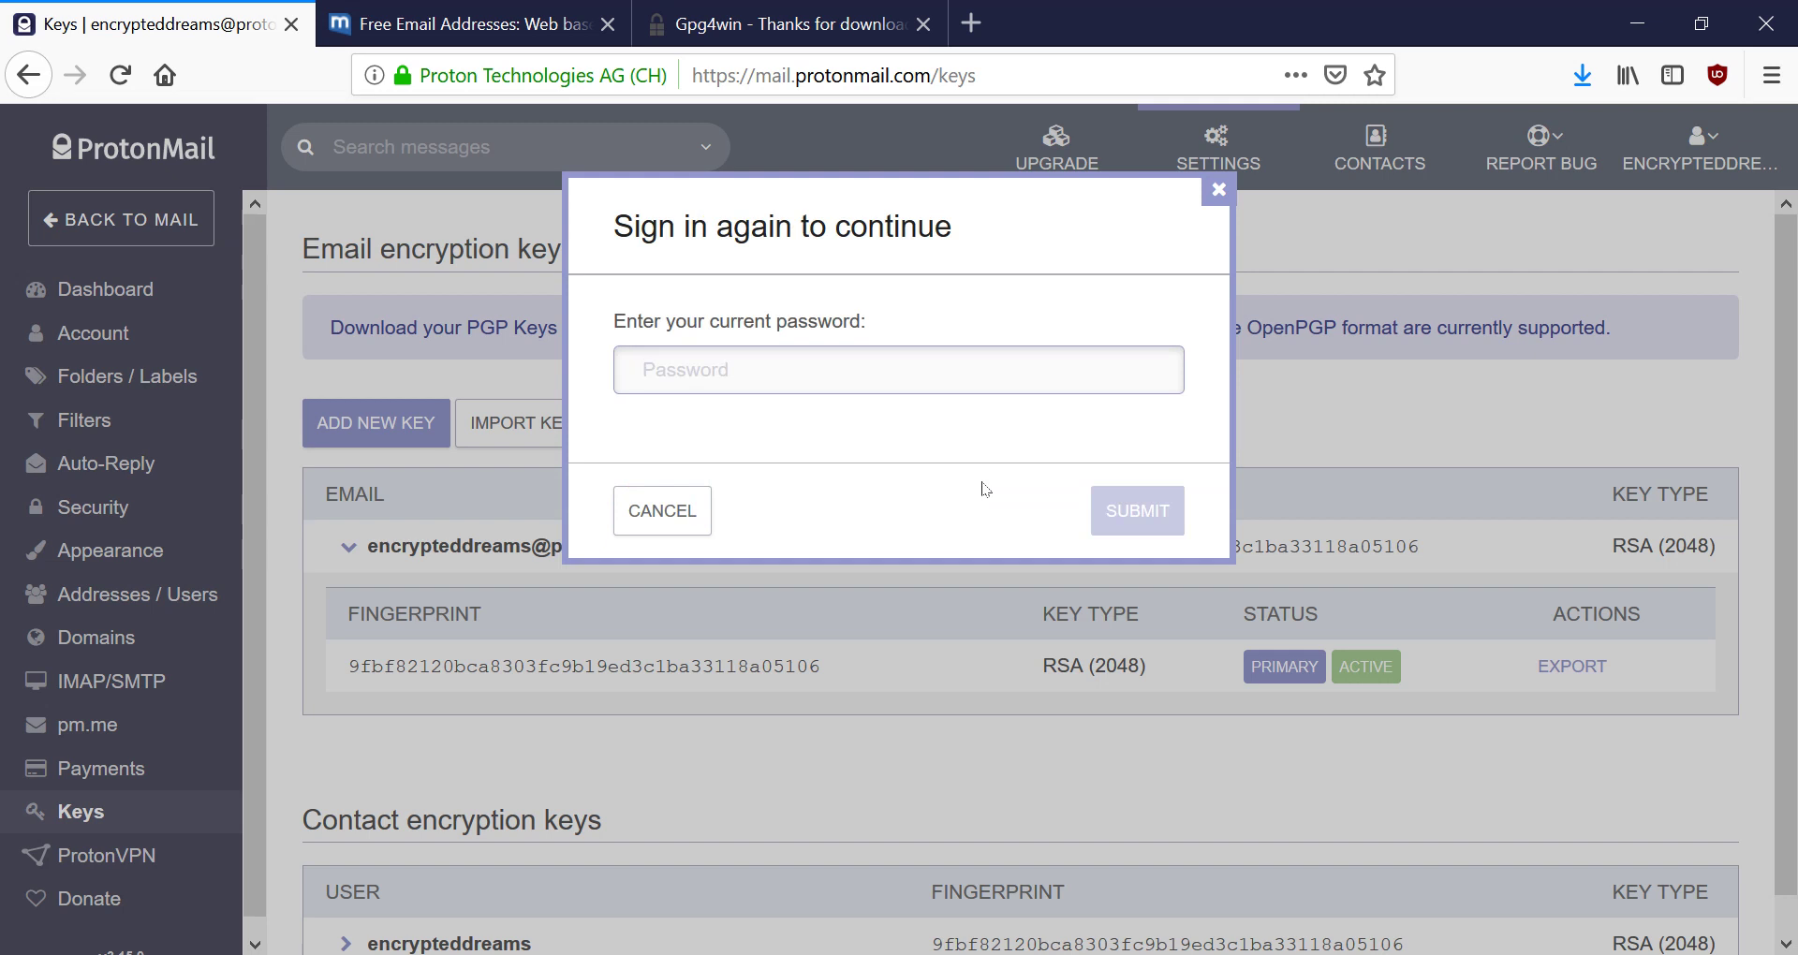
type("************")
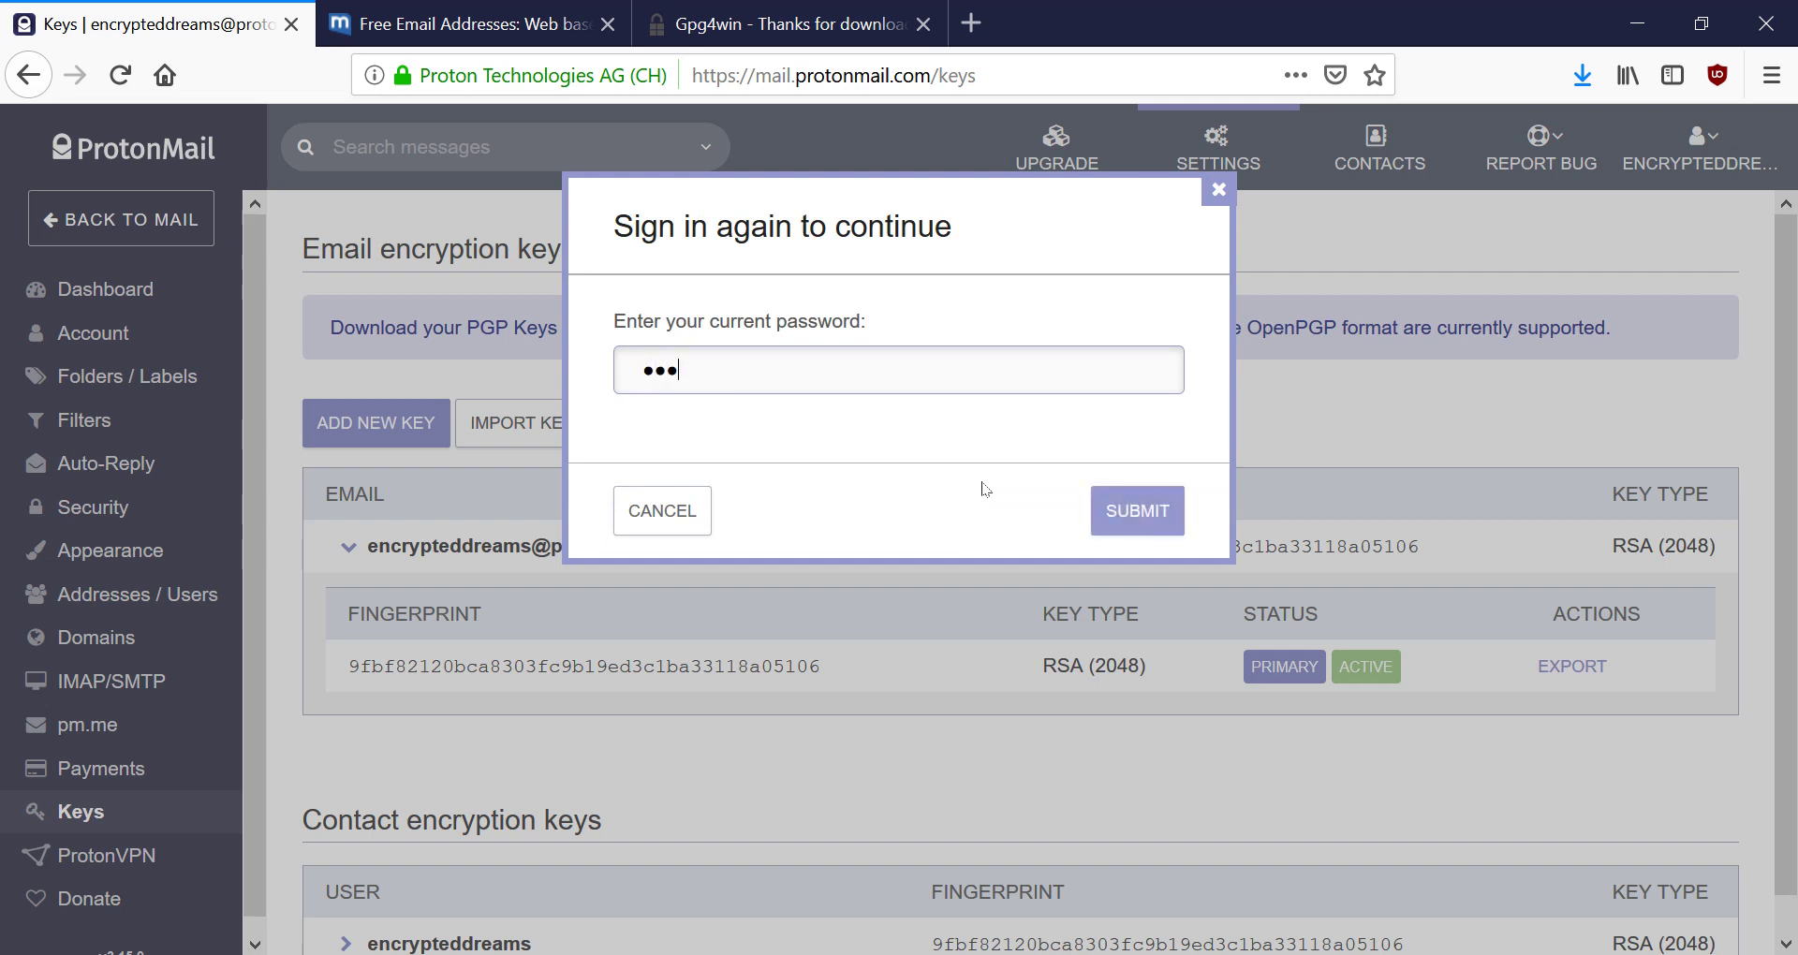
type("*****")
left_click(1107, 504)
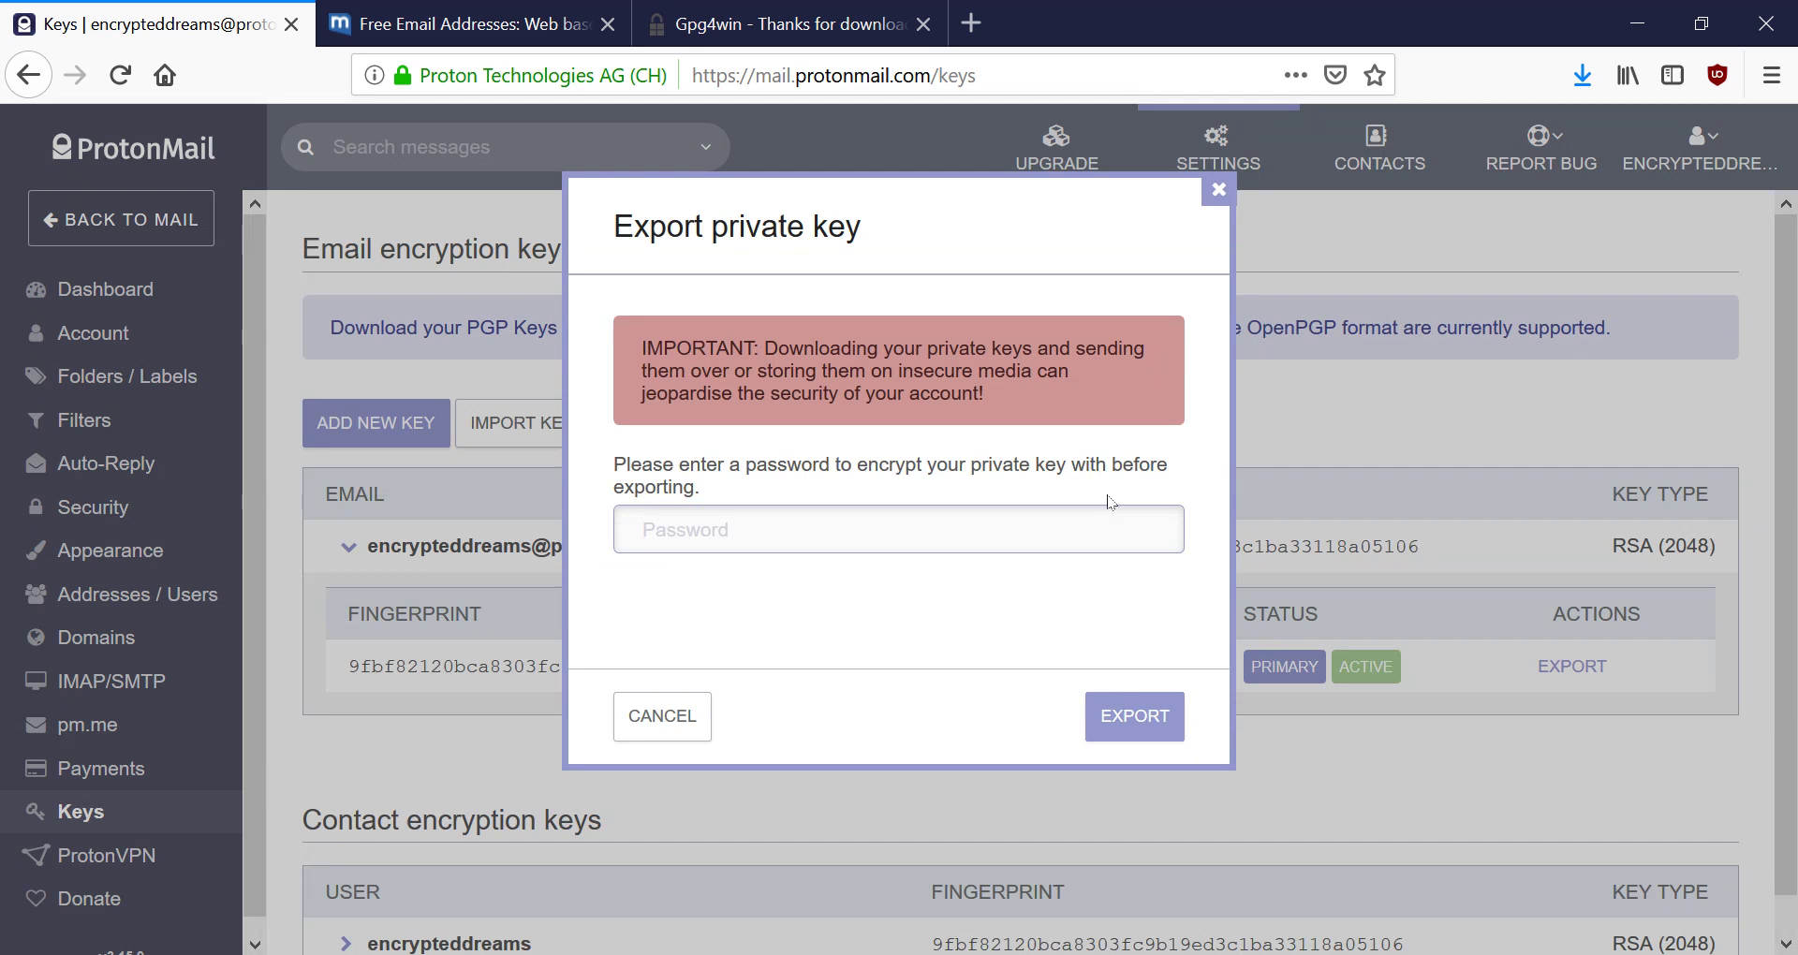
Enter a password to encrypt the private key, export it, and save the .asc file instead of opening it in Kleopatra
left_click(904, 523)
type("•••")
left_click(1093, 708)
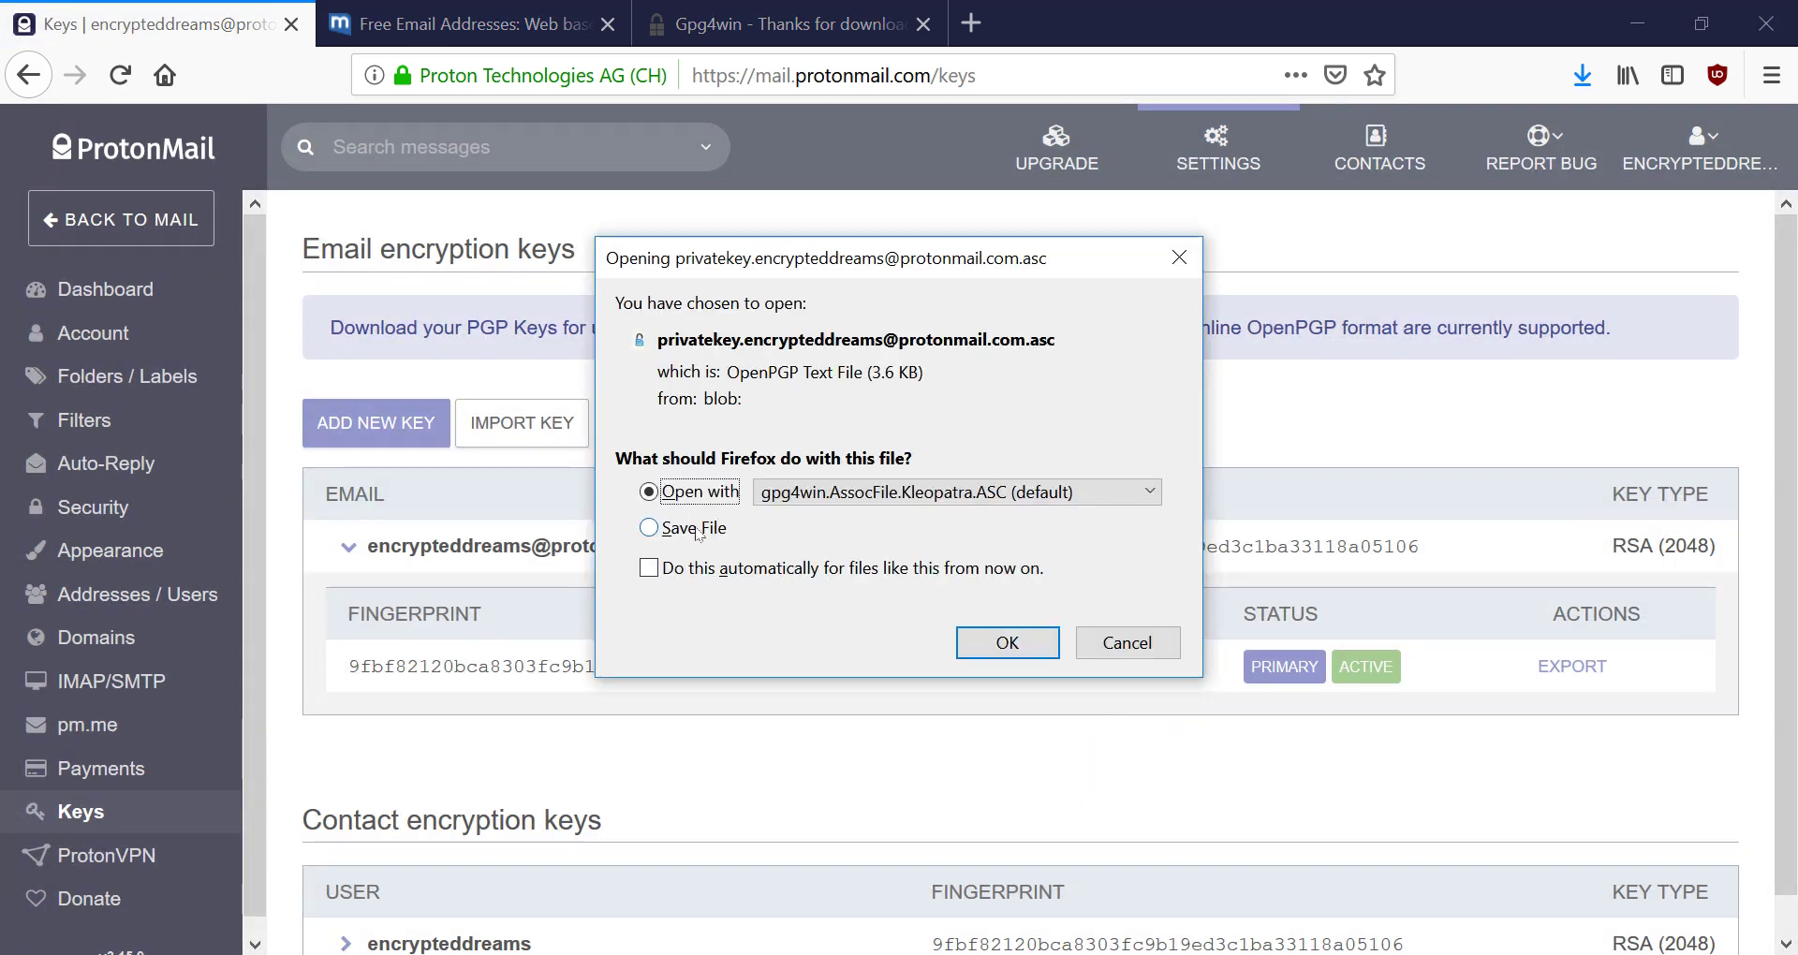
left_click(697, 530)
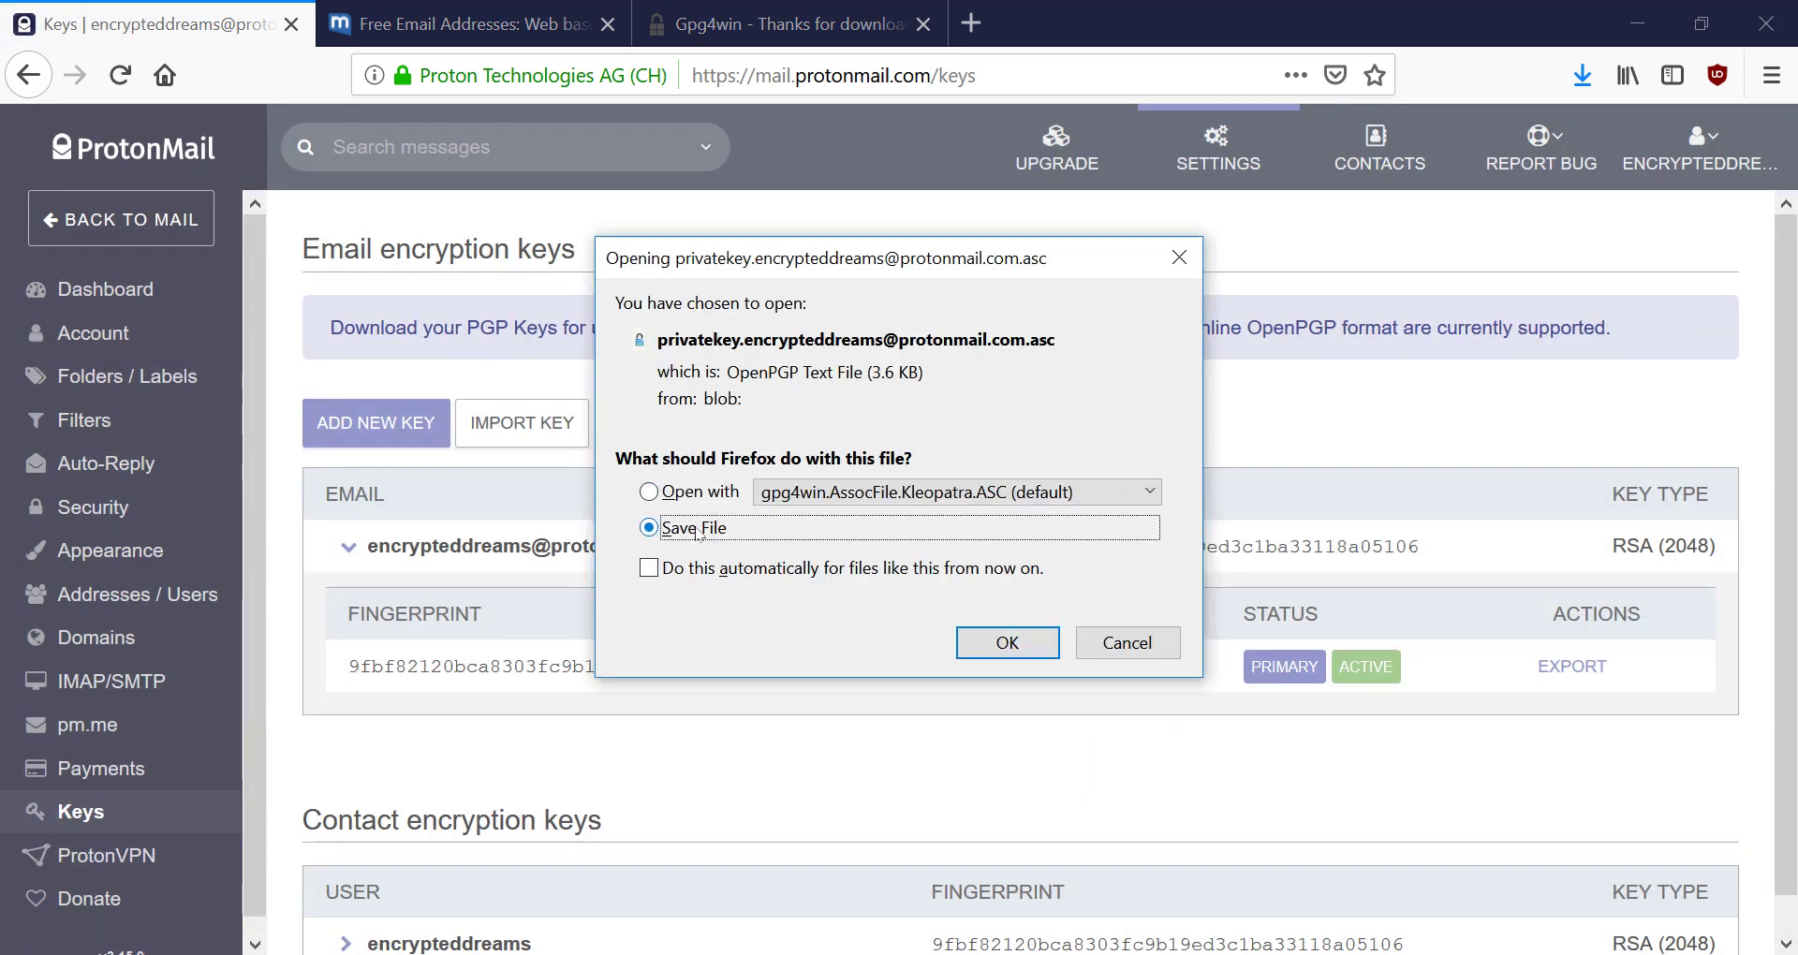
left_click(979, 643)
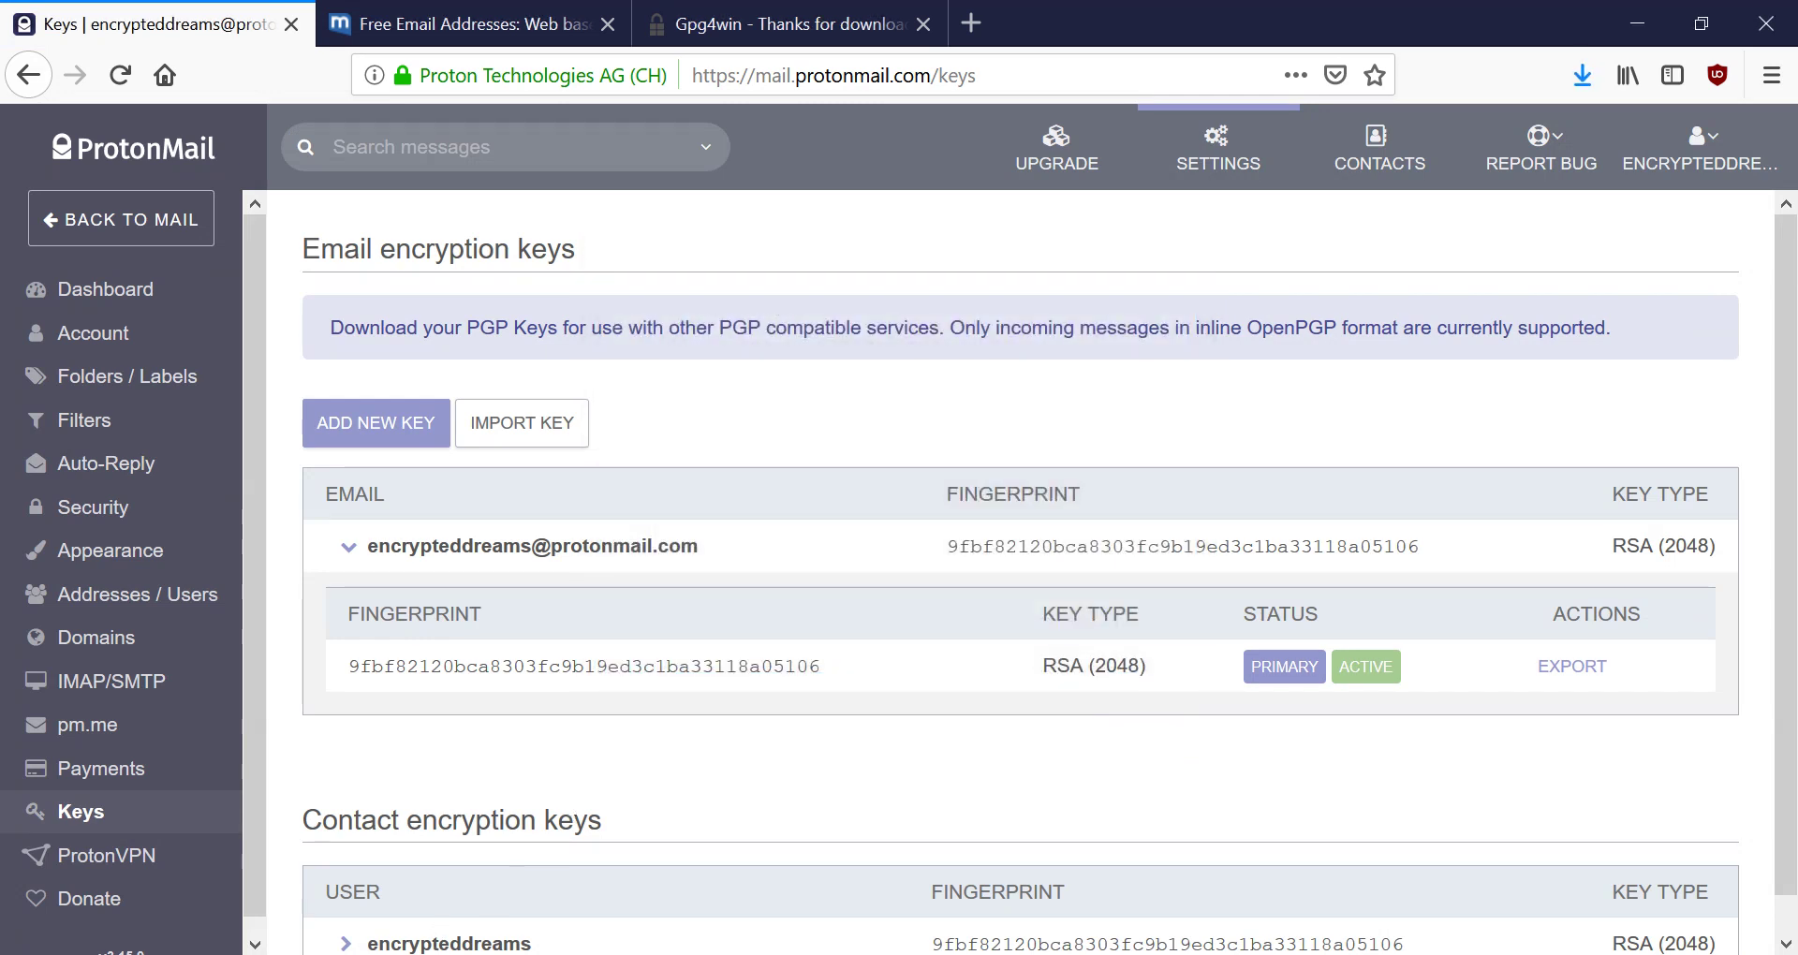
Switch to Kleopatra, delete the encrypted message from the notepad, and dismiss the encryption notification
mouse_move(386, 954)
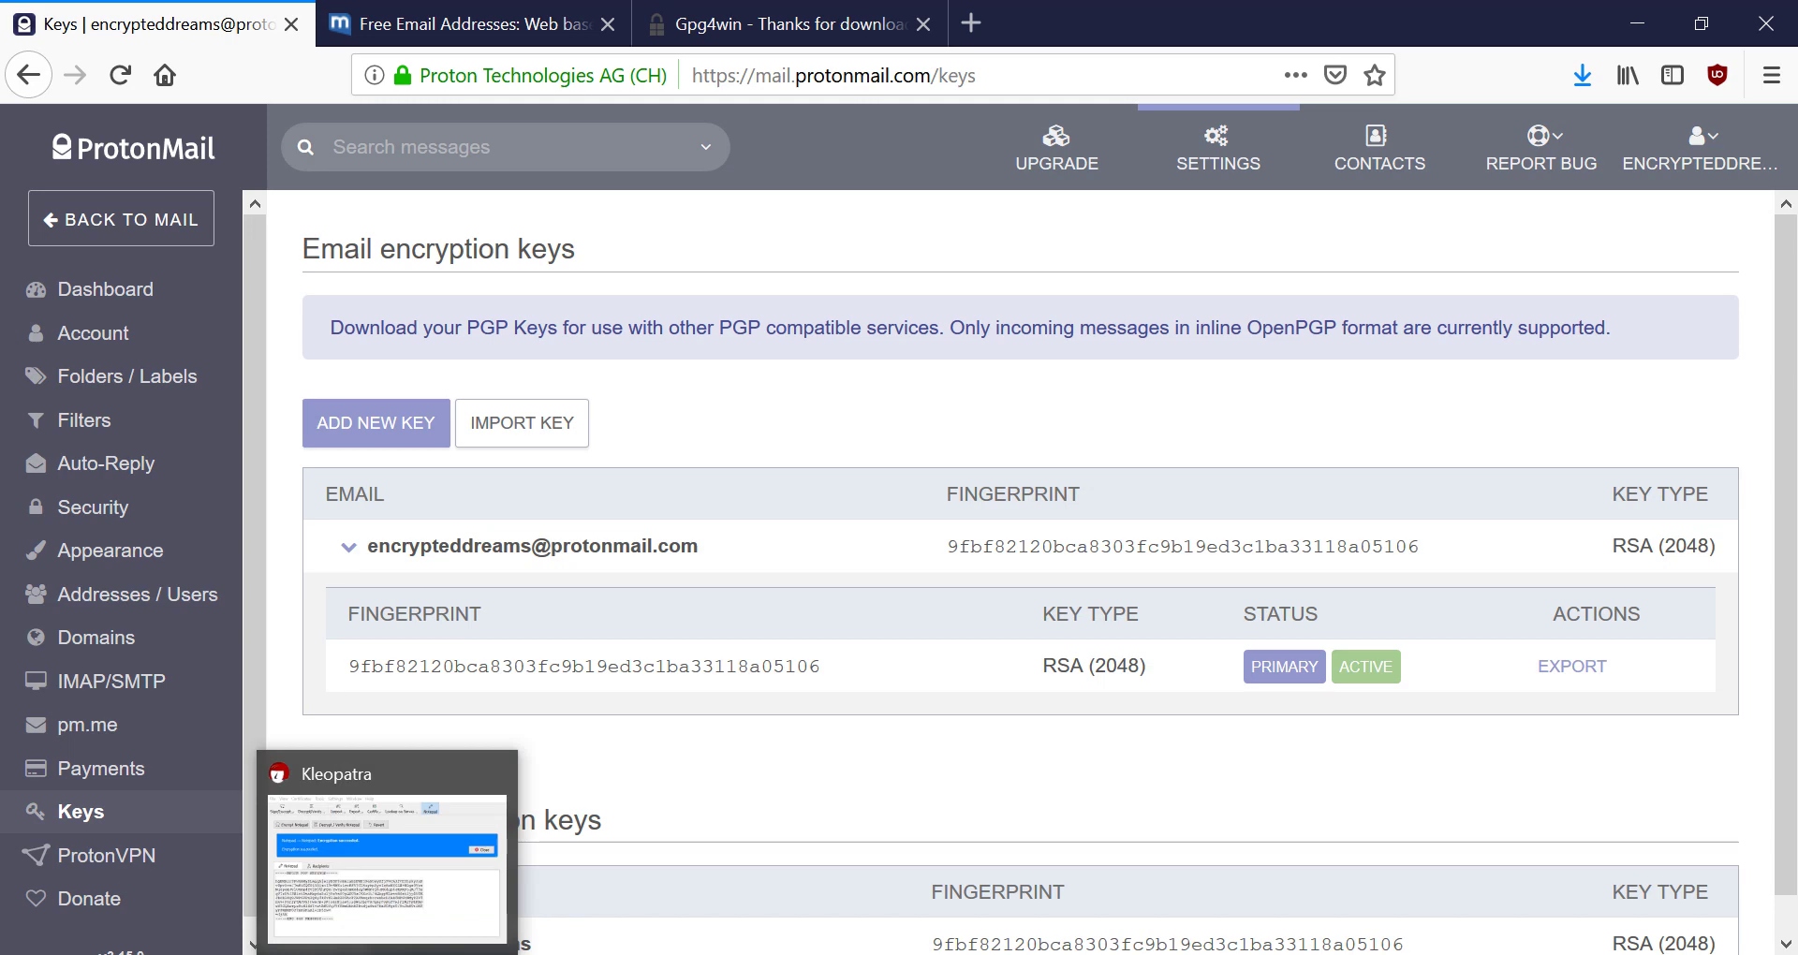
left_click(419, 946)
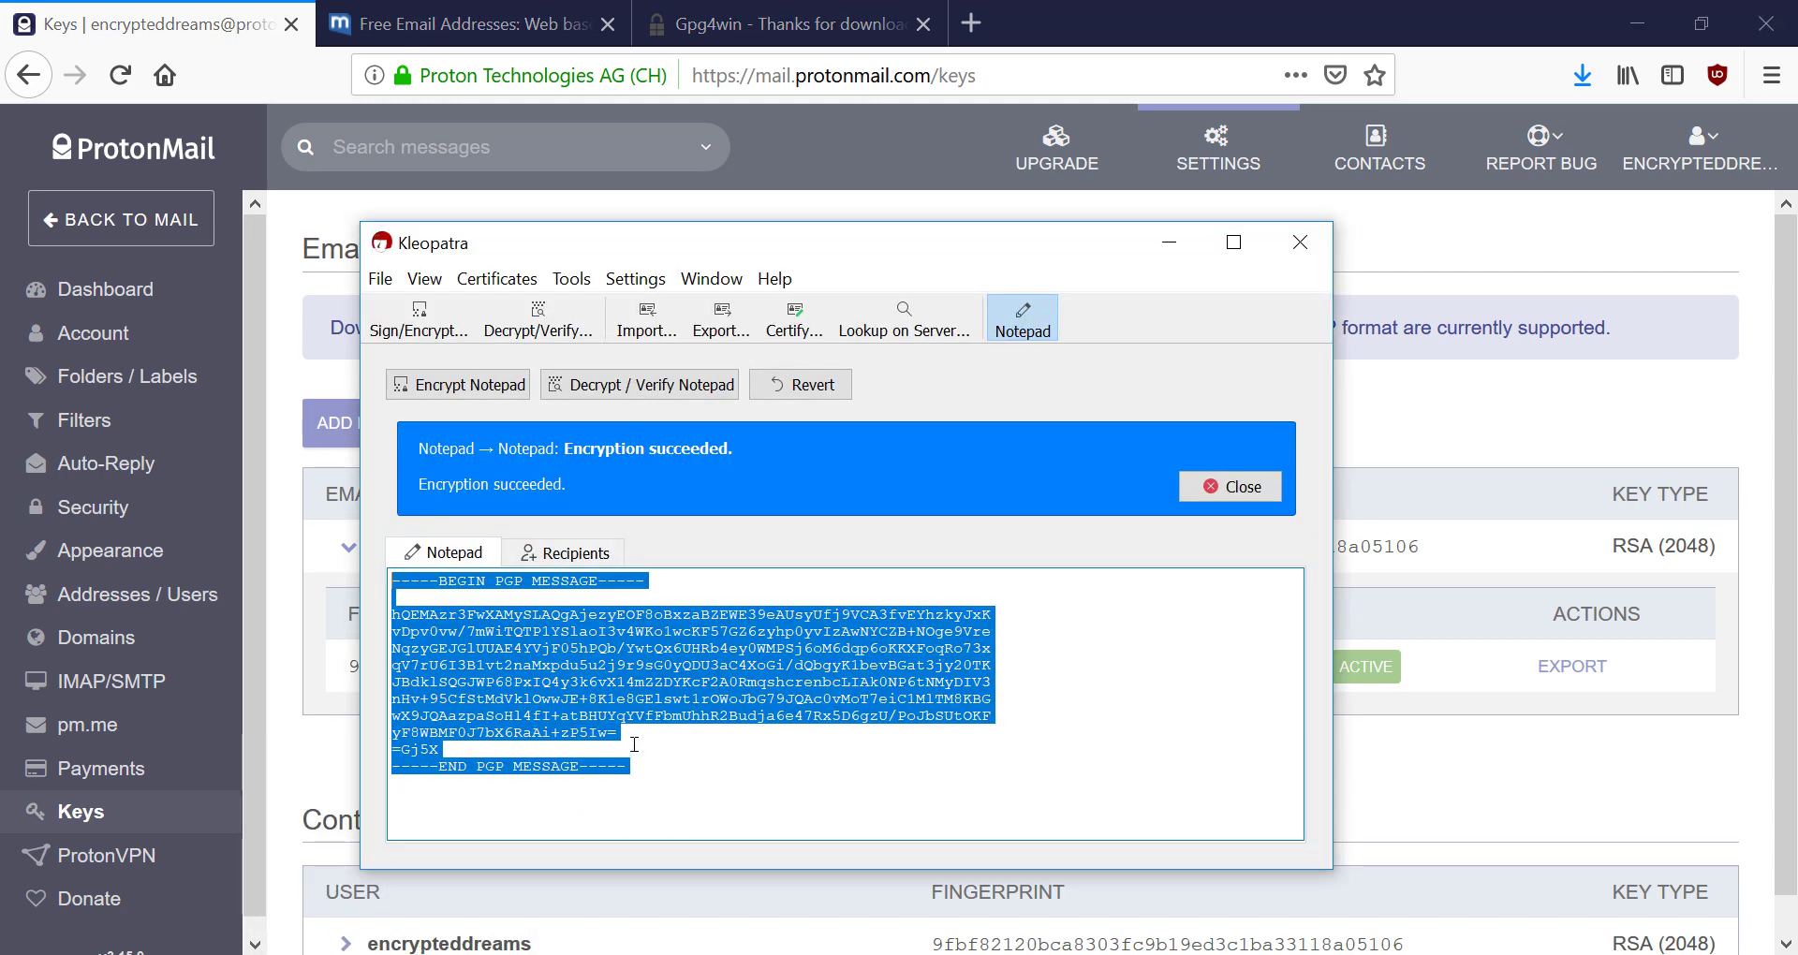
key("BackSpace")
left_click(1216, 487)
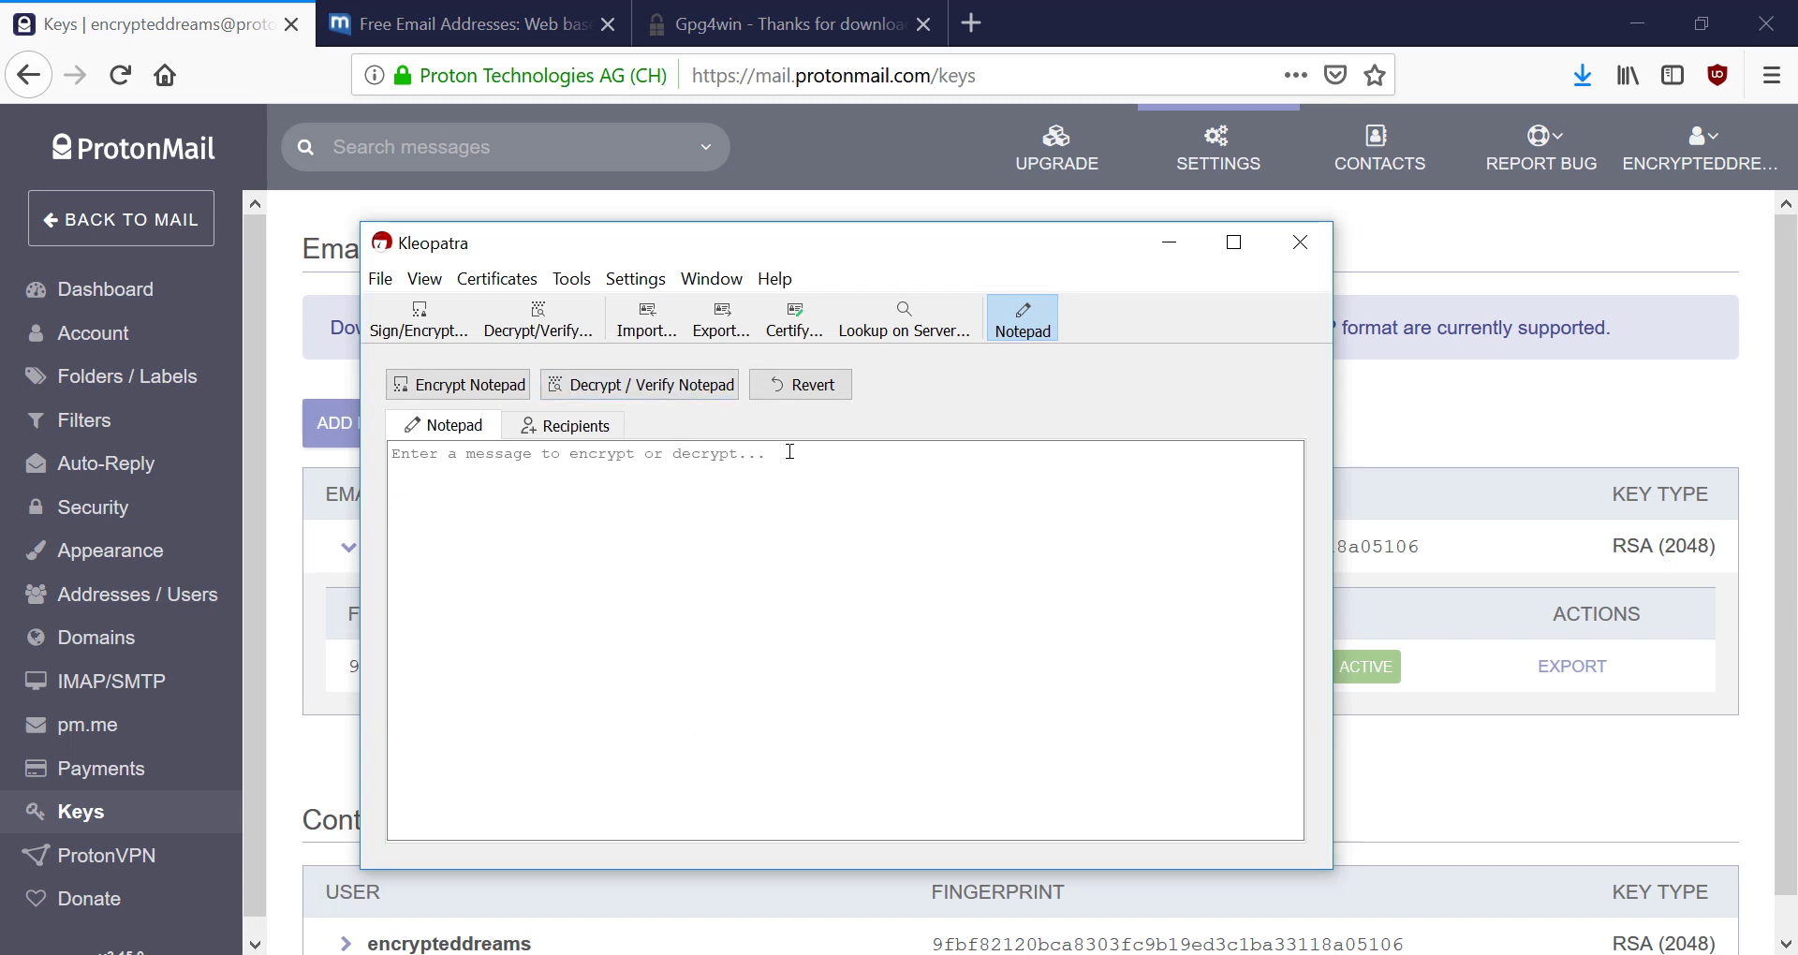
Import the exported private key file from Downloads, mark it as your own key, and dismiss the import result
left_click(380, 279)
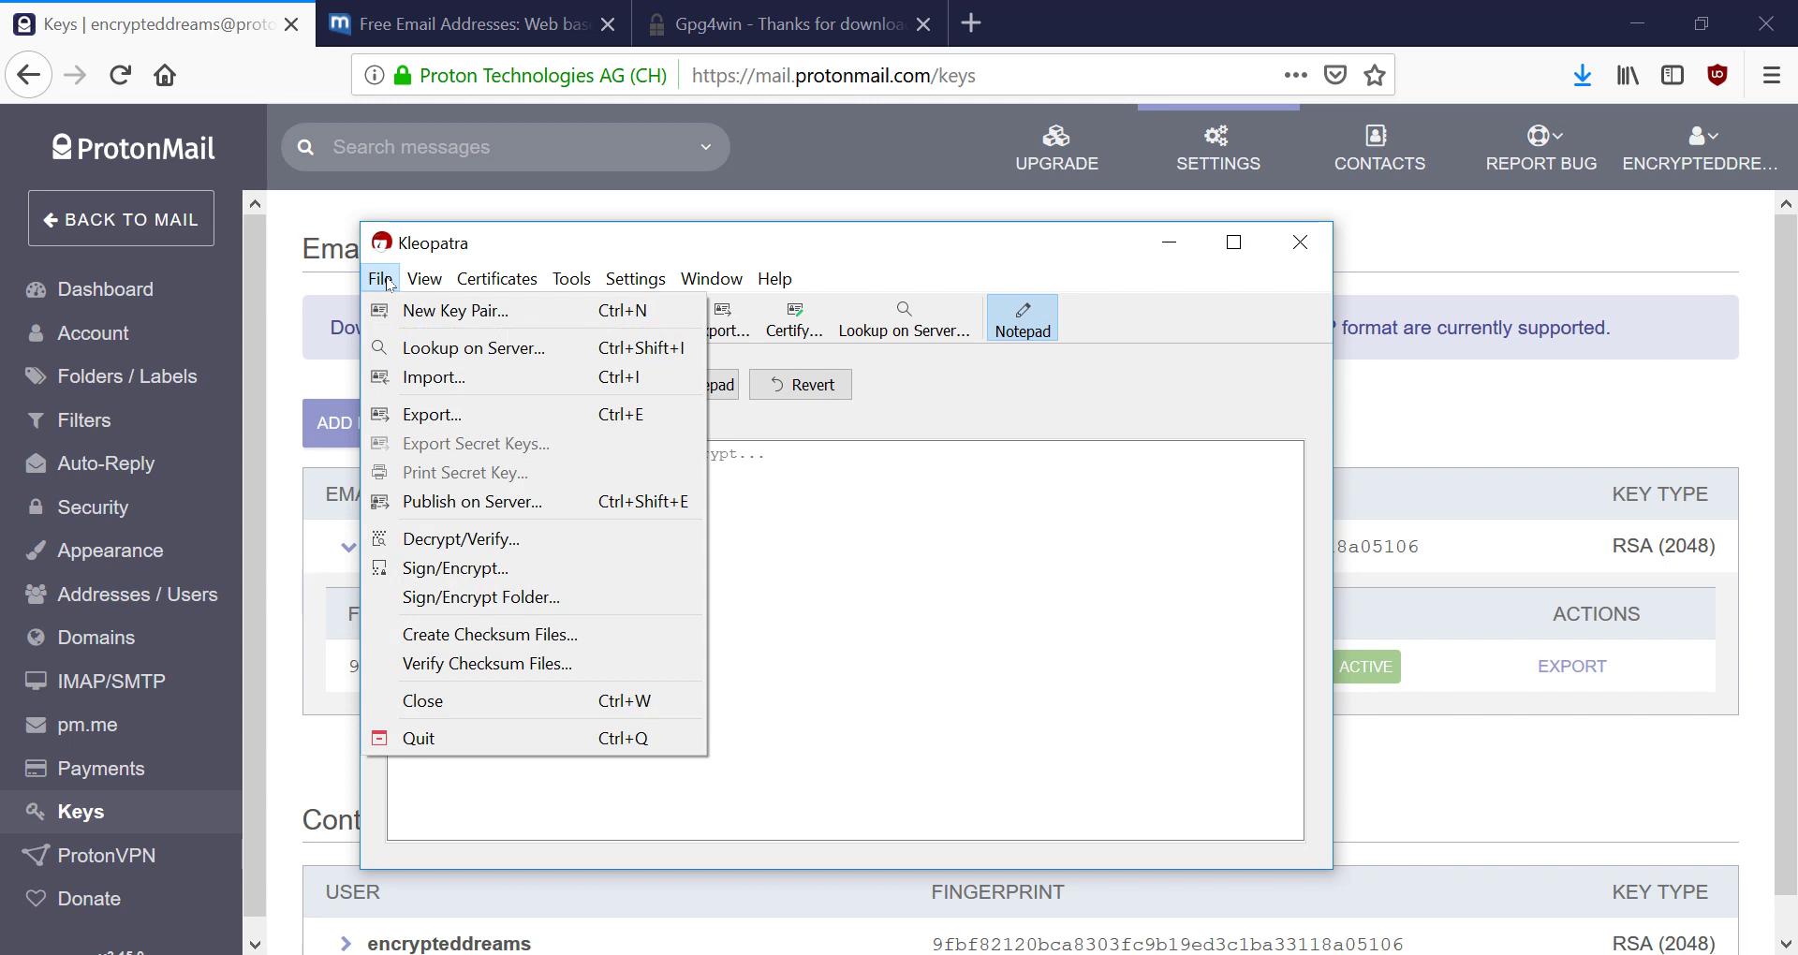
left_click(415, 380)
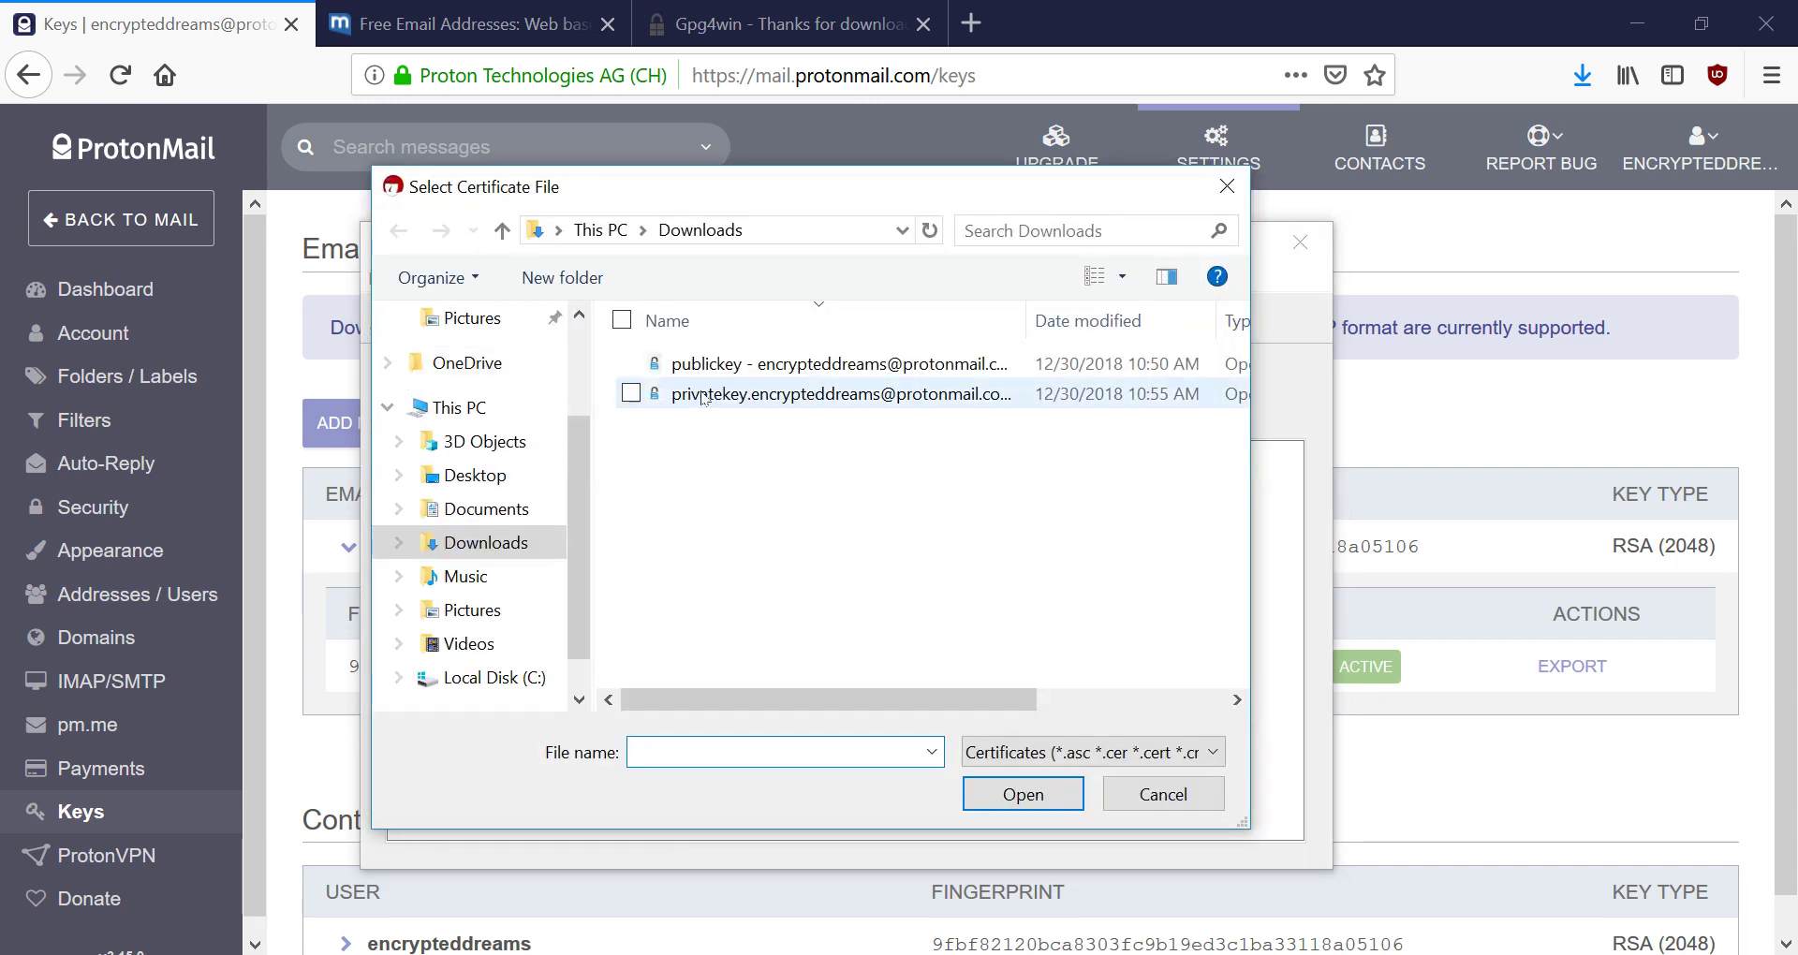
left_click(705, 397)
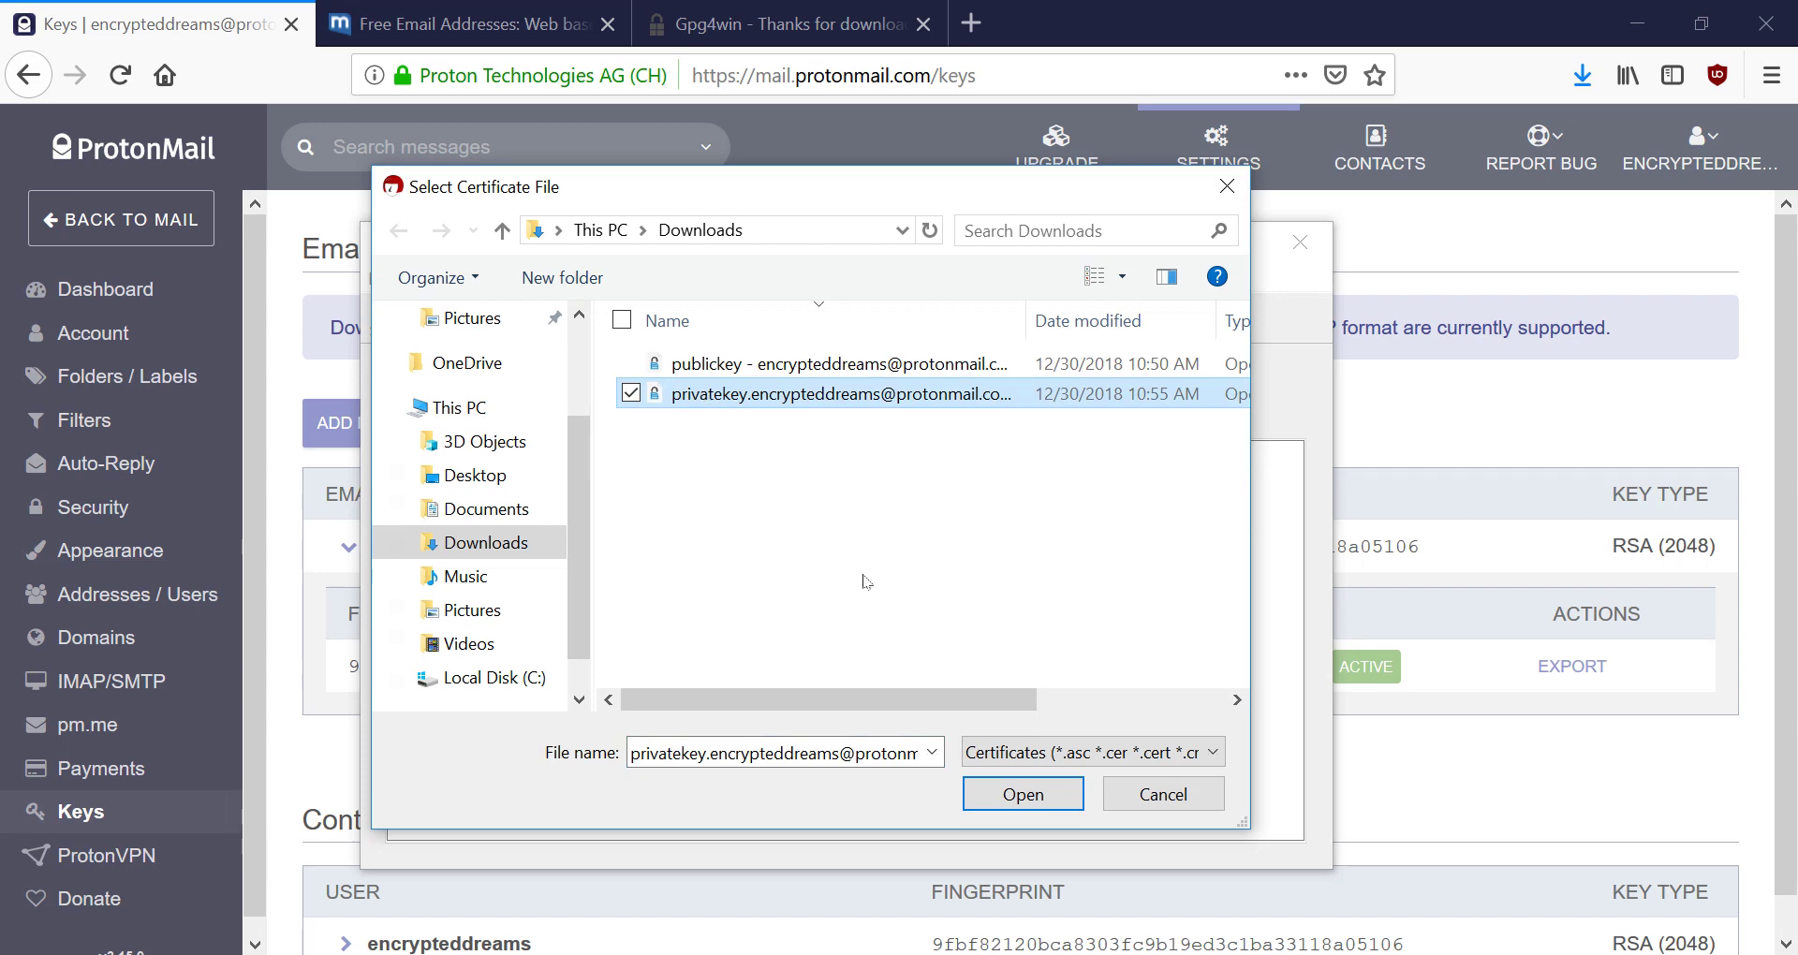
left_click(994, 792)
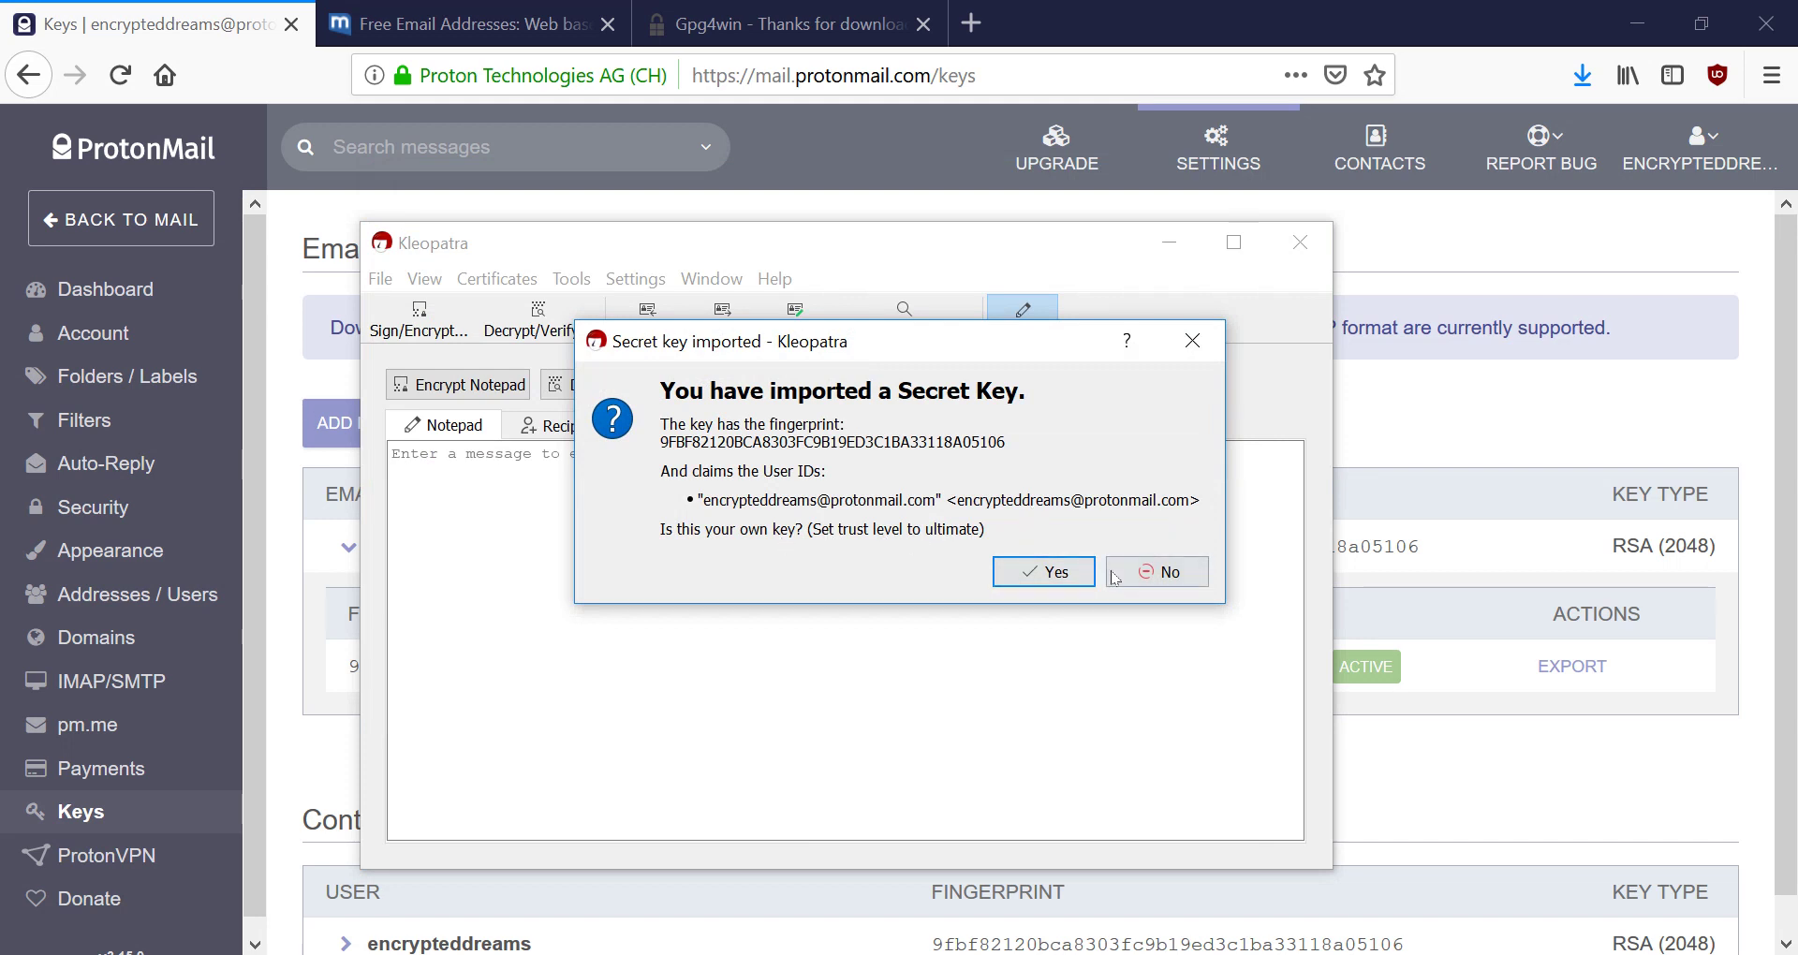
left_click(1042, 578)
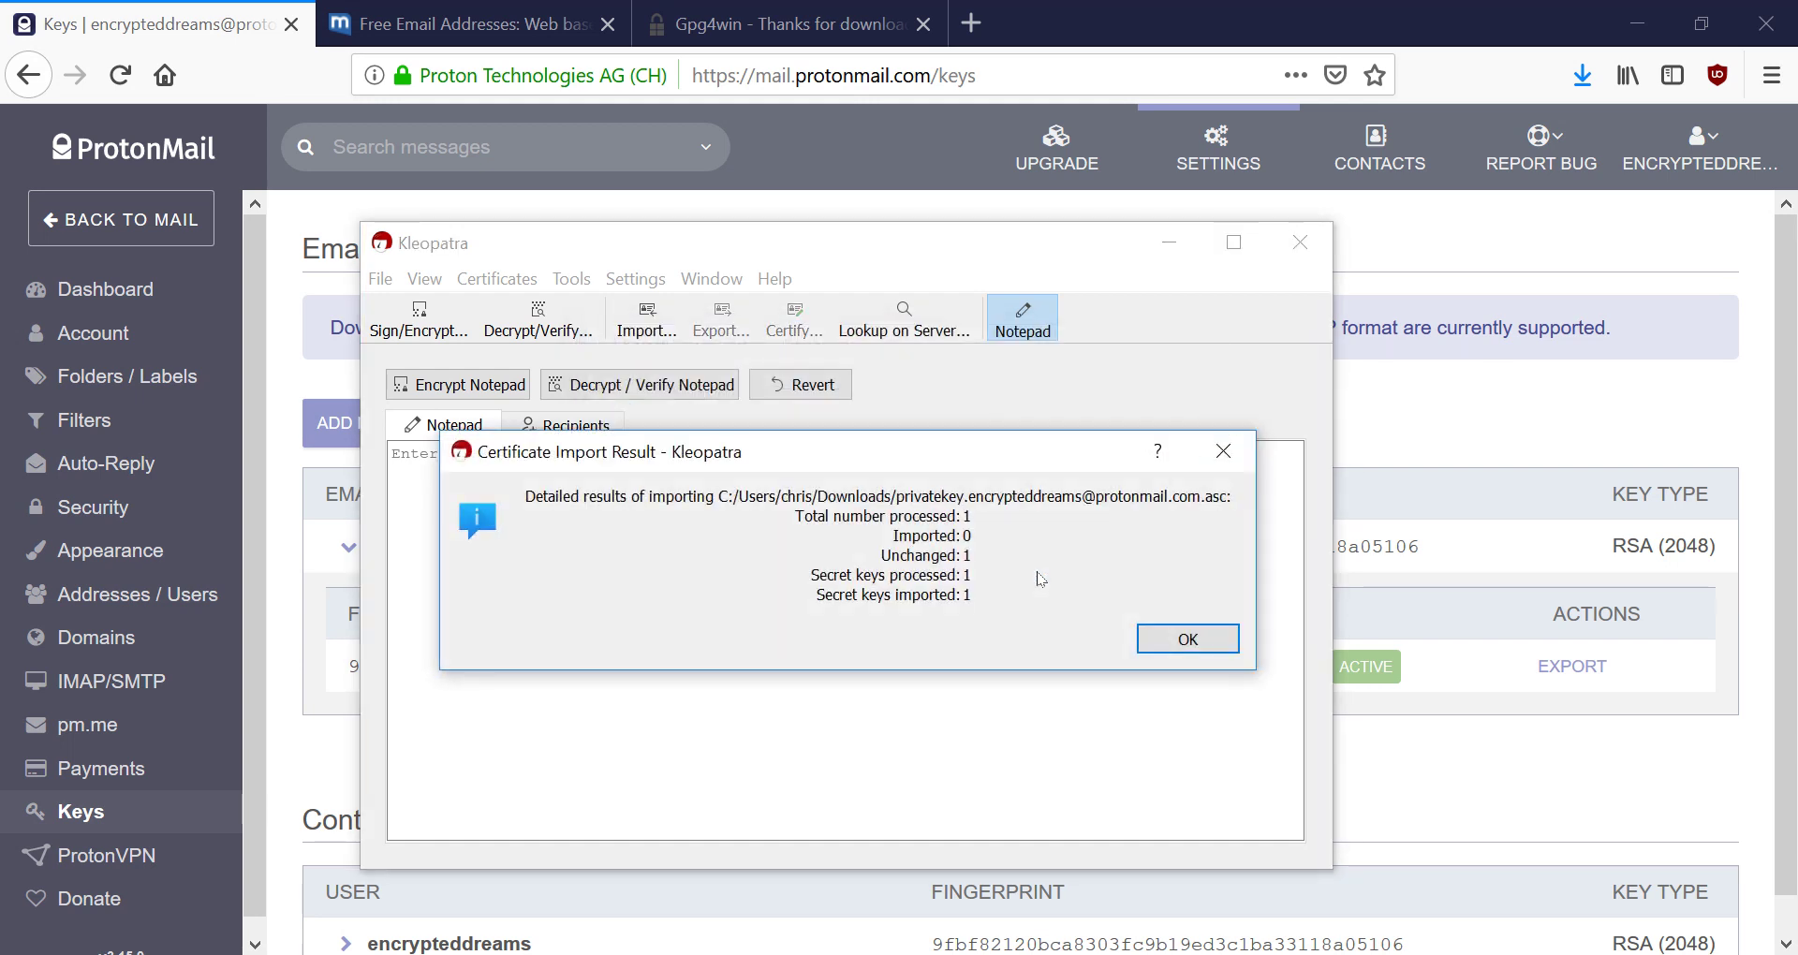
left_click(1162, 644)
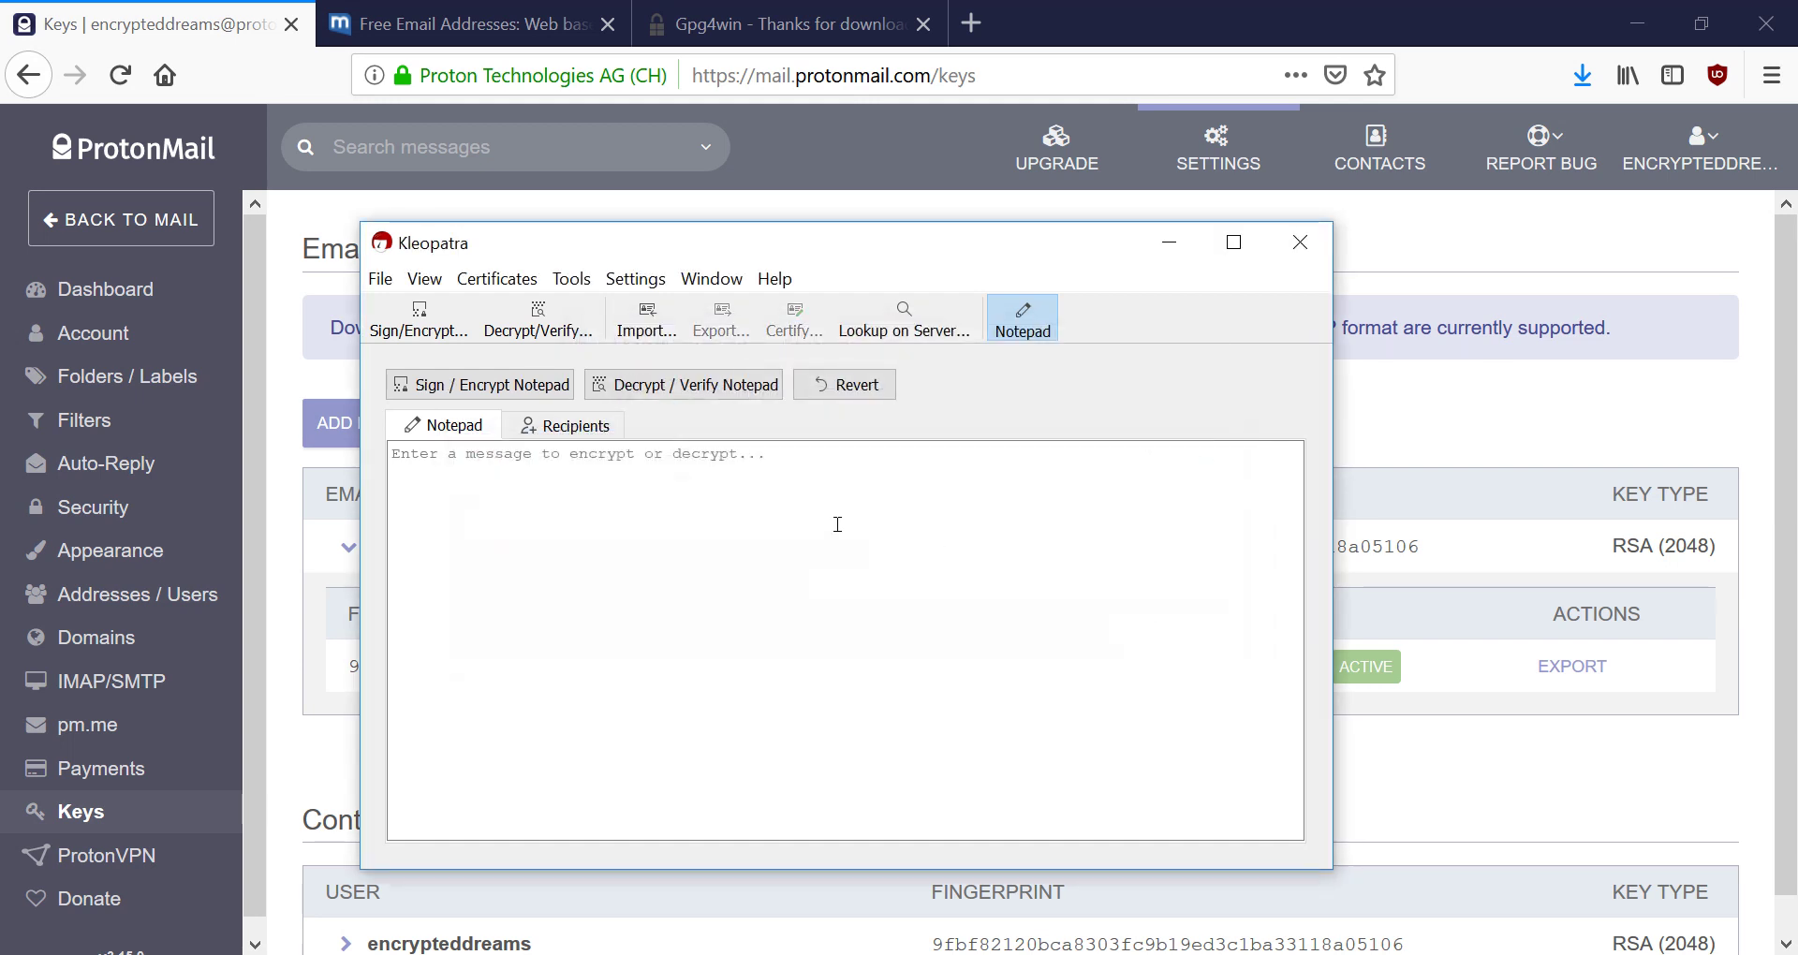
Leave the notepad for the certificate list and examine the imported ProtonMail certificate's details, including its trust level
left_click(1040, 323)
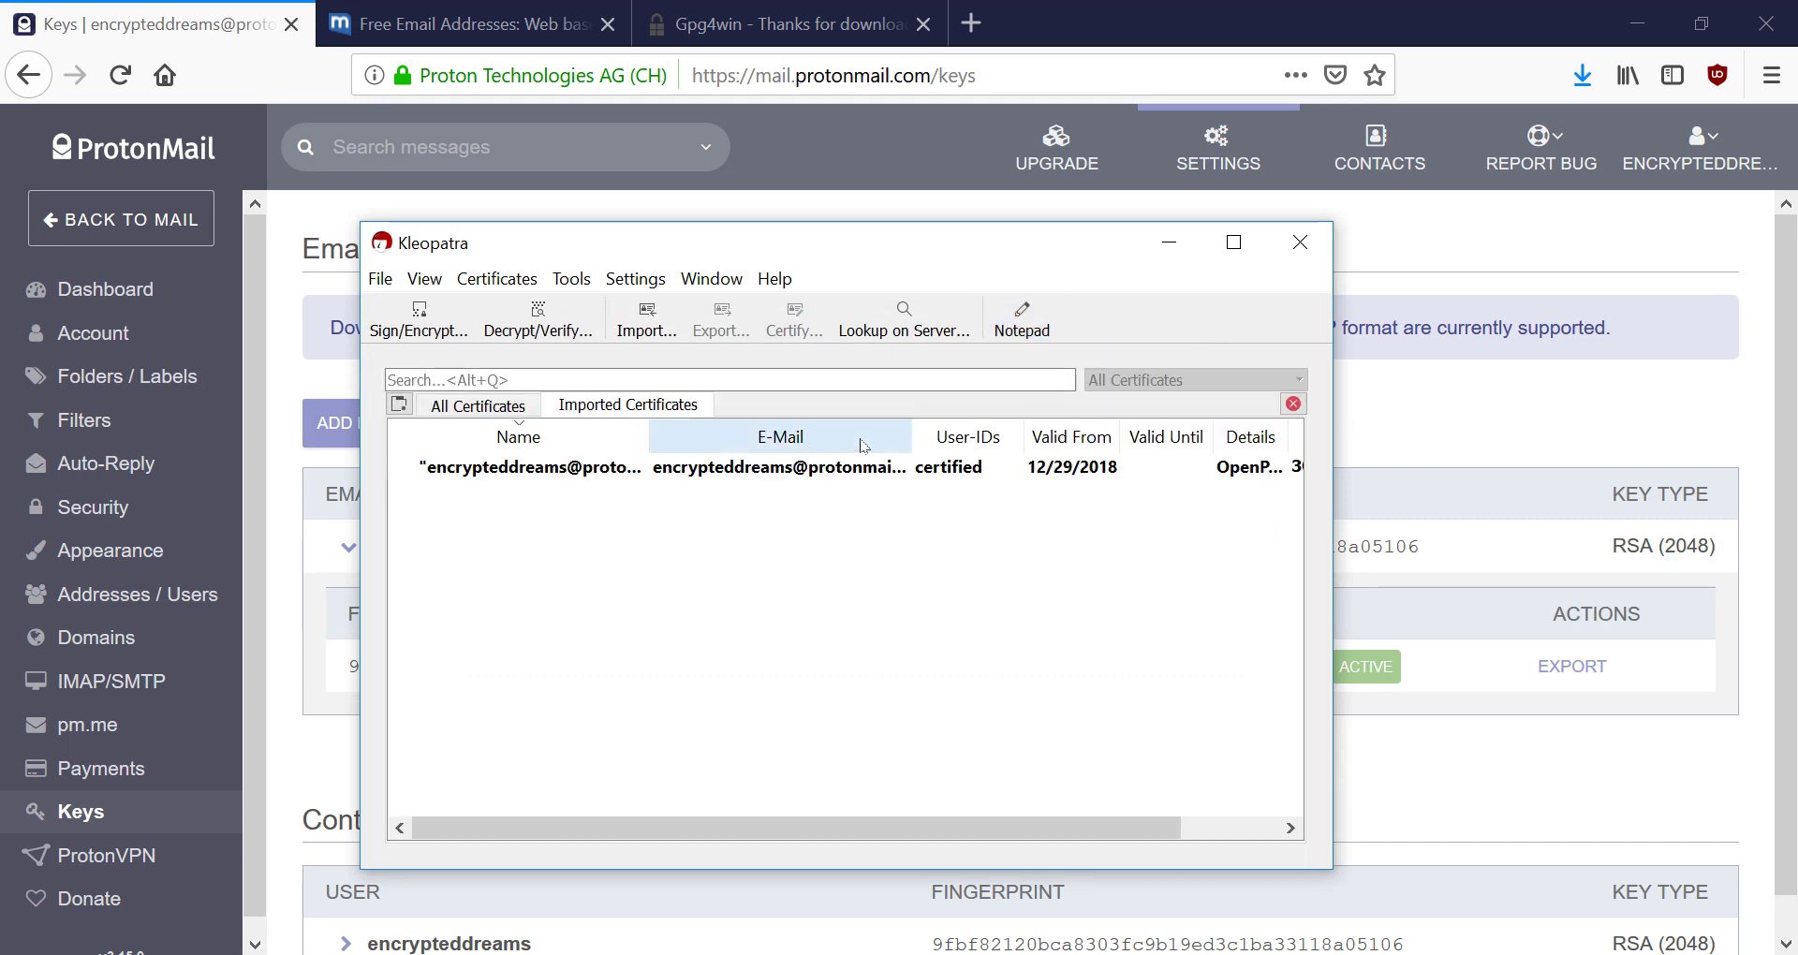
left_click(665, 473)
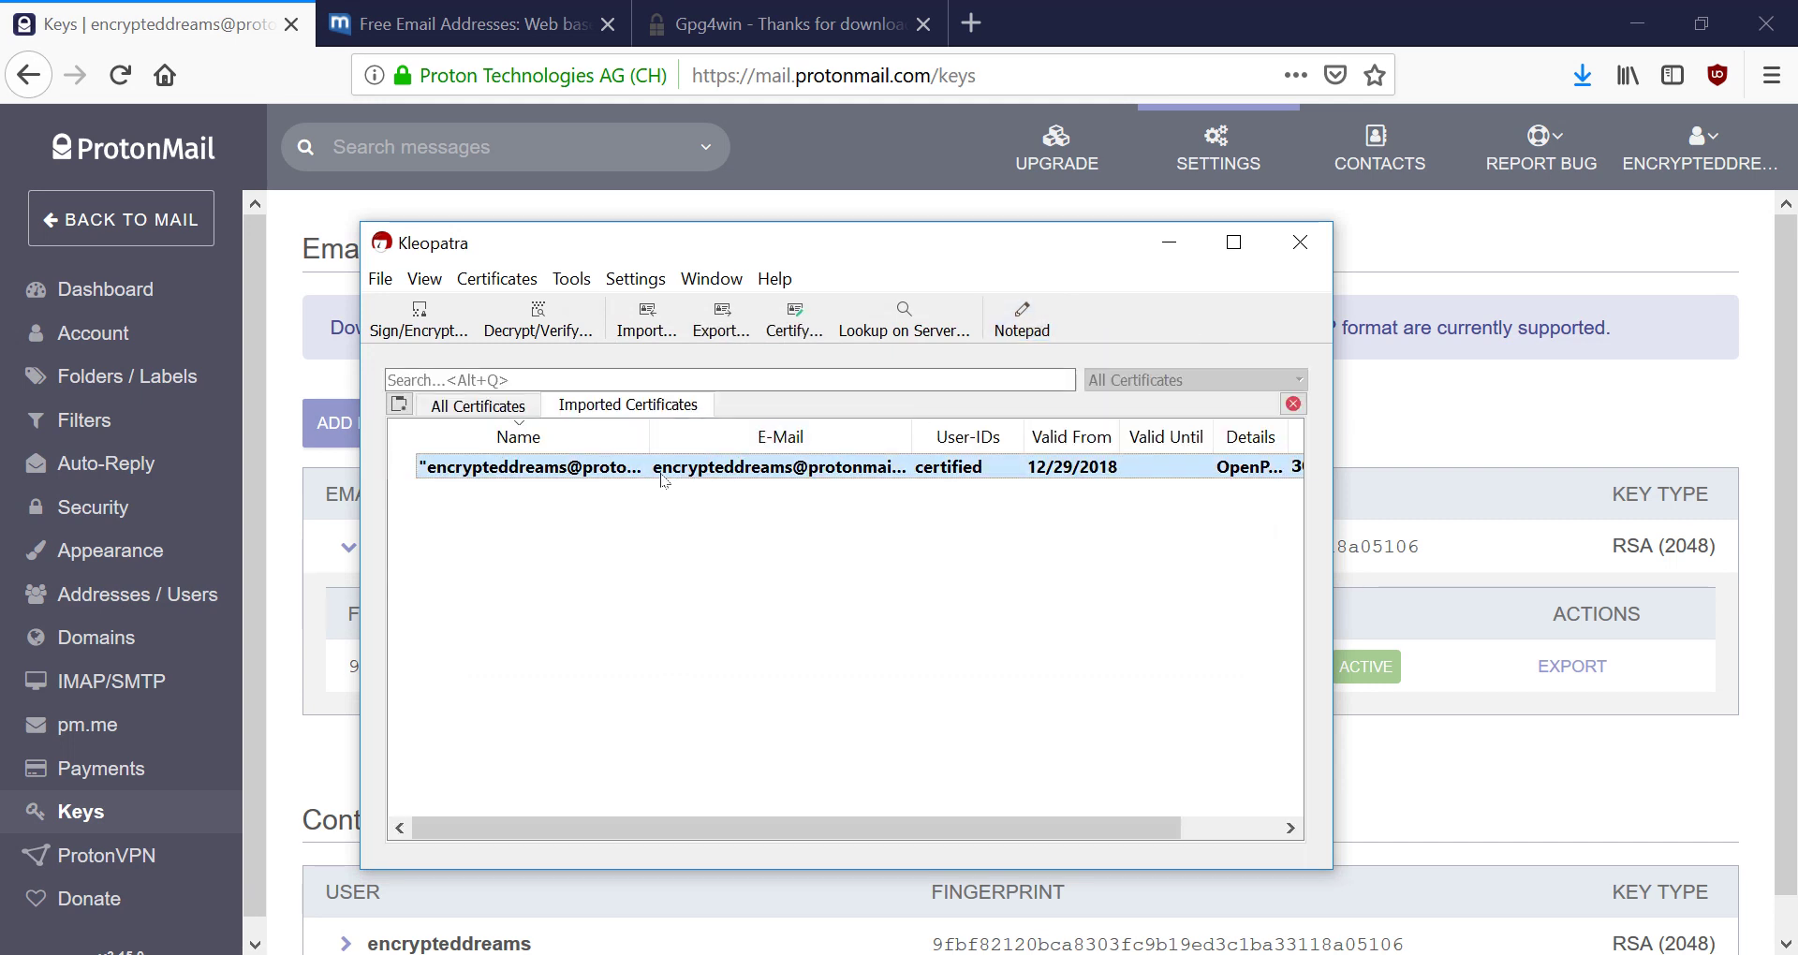
double_click(822, 468)
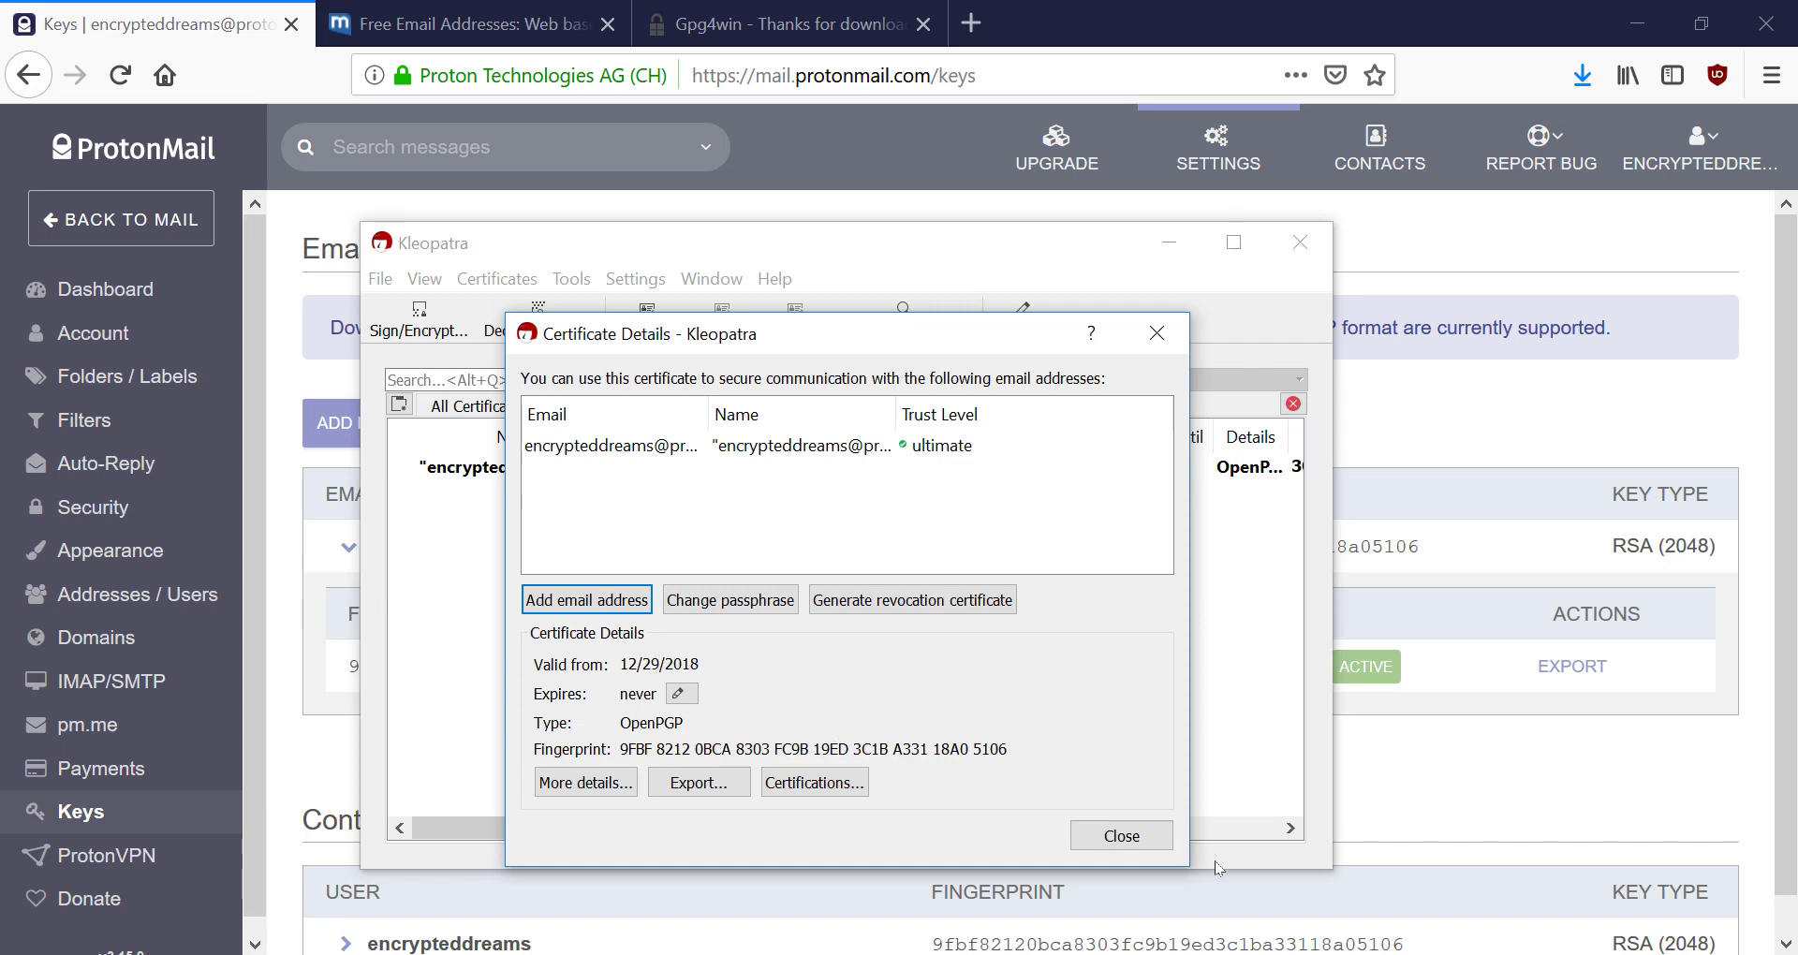
left_click(1158, 842)
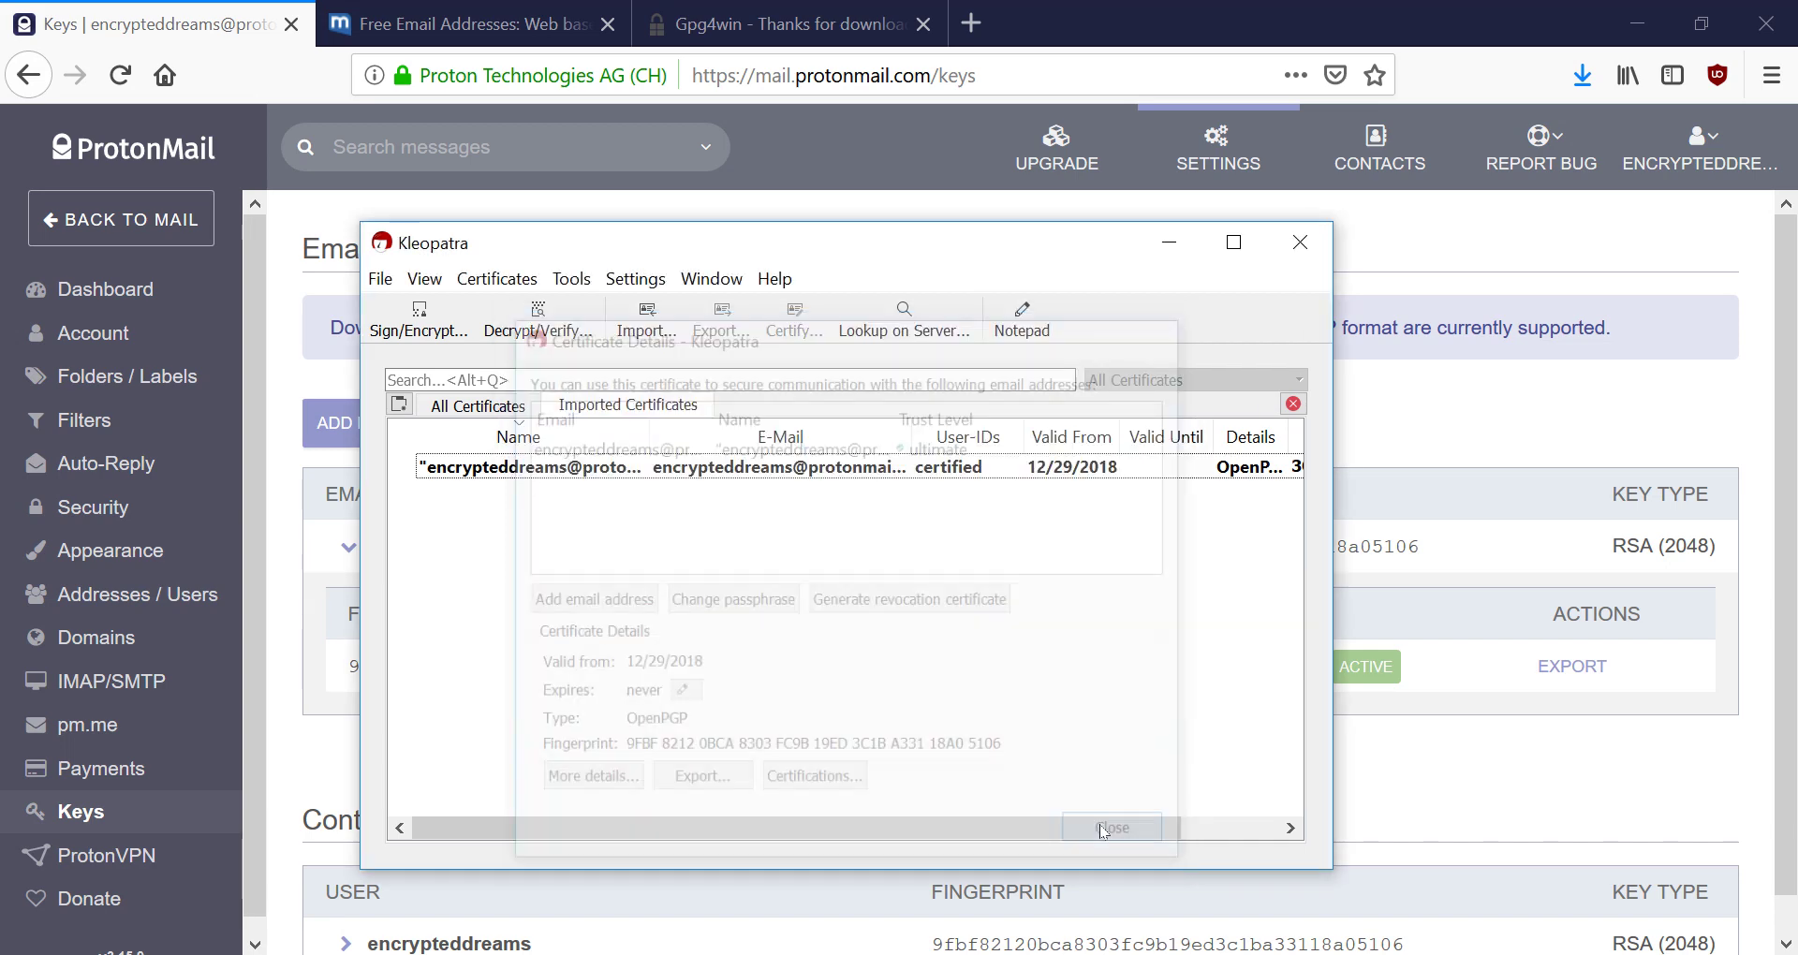
double_click(961, 469)
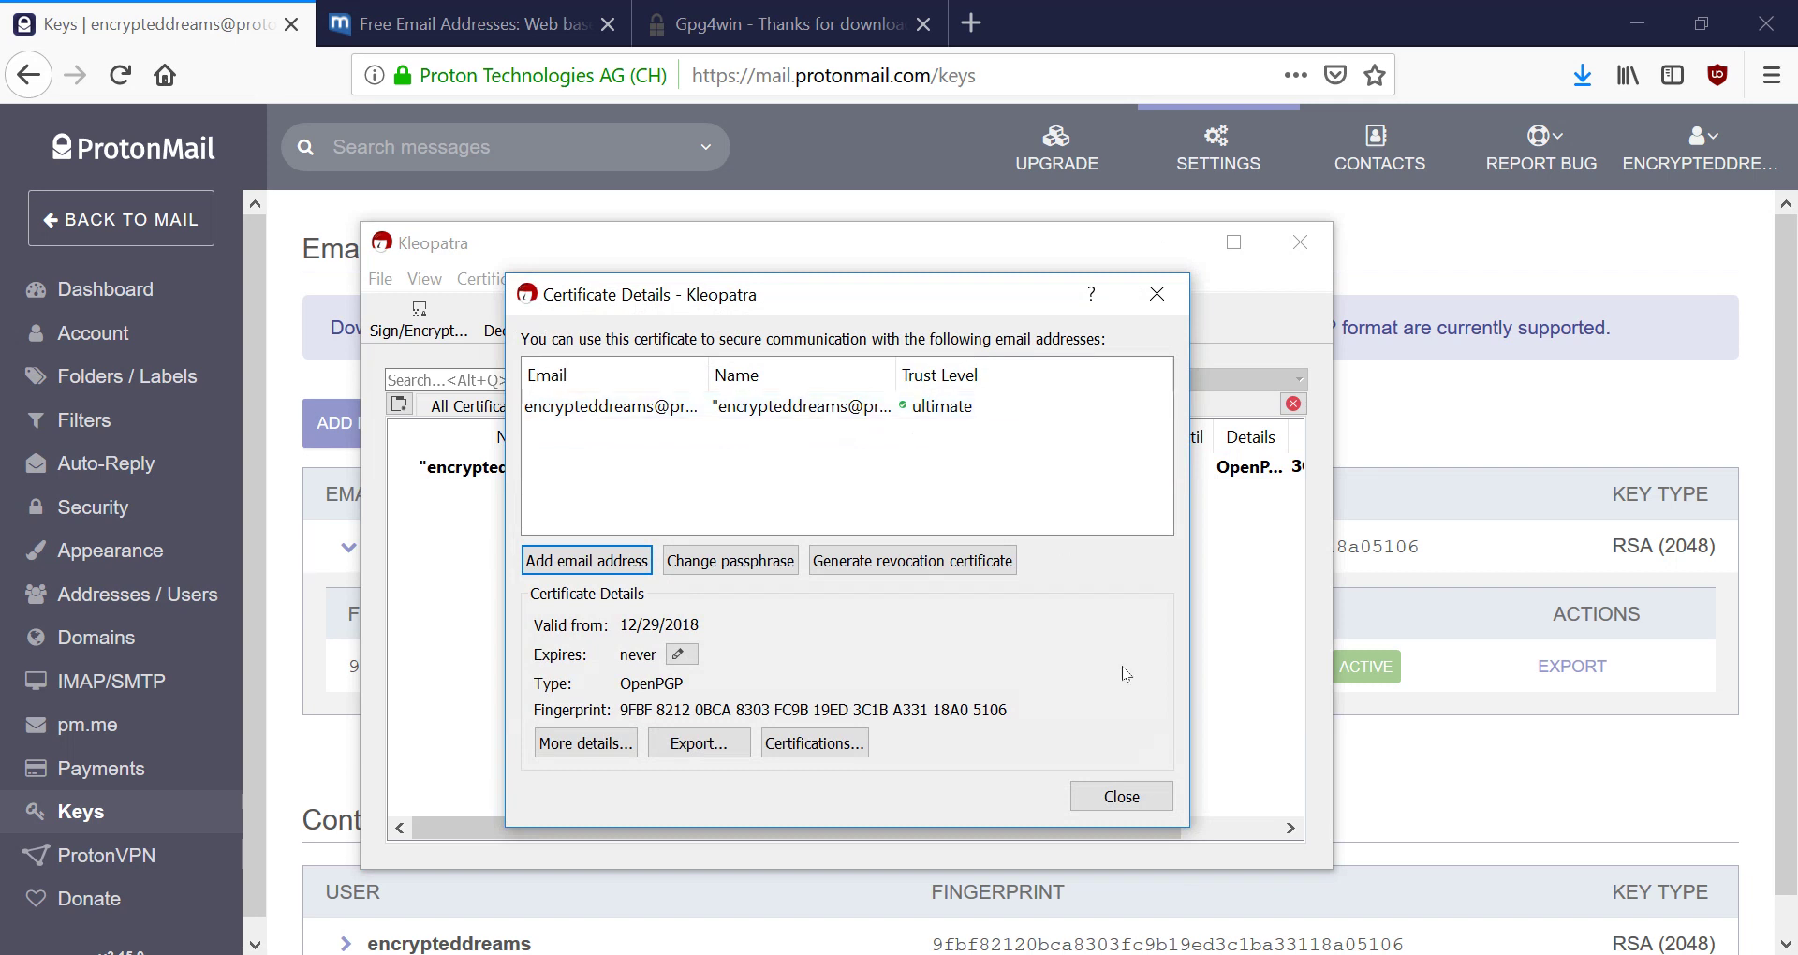
left_click(1111, 792)
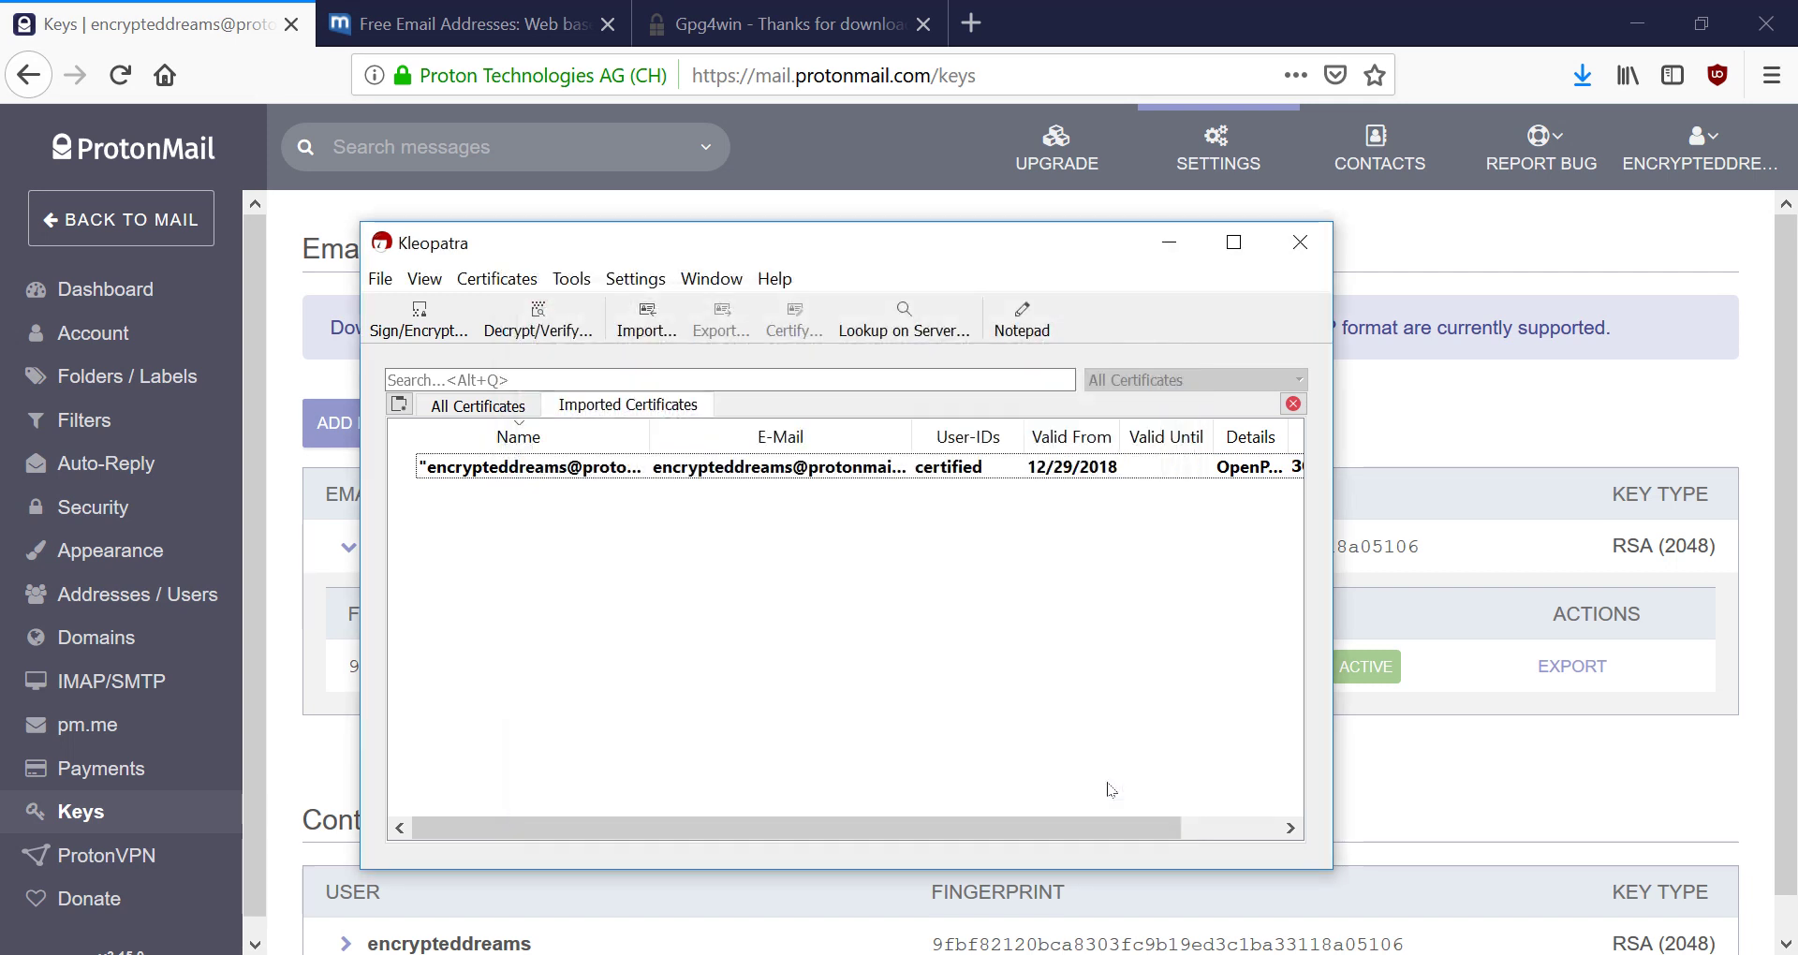
Try to import the private key file from Downloads again
left_click(380, 278)
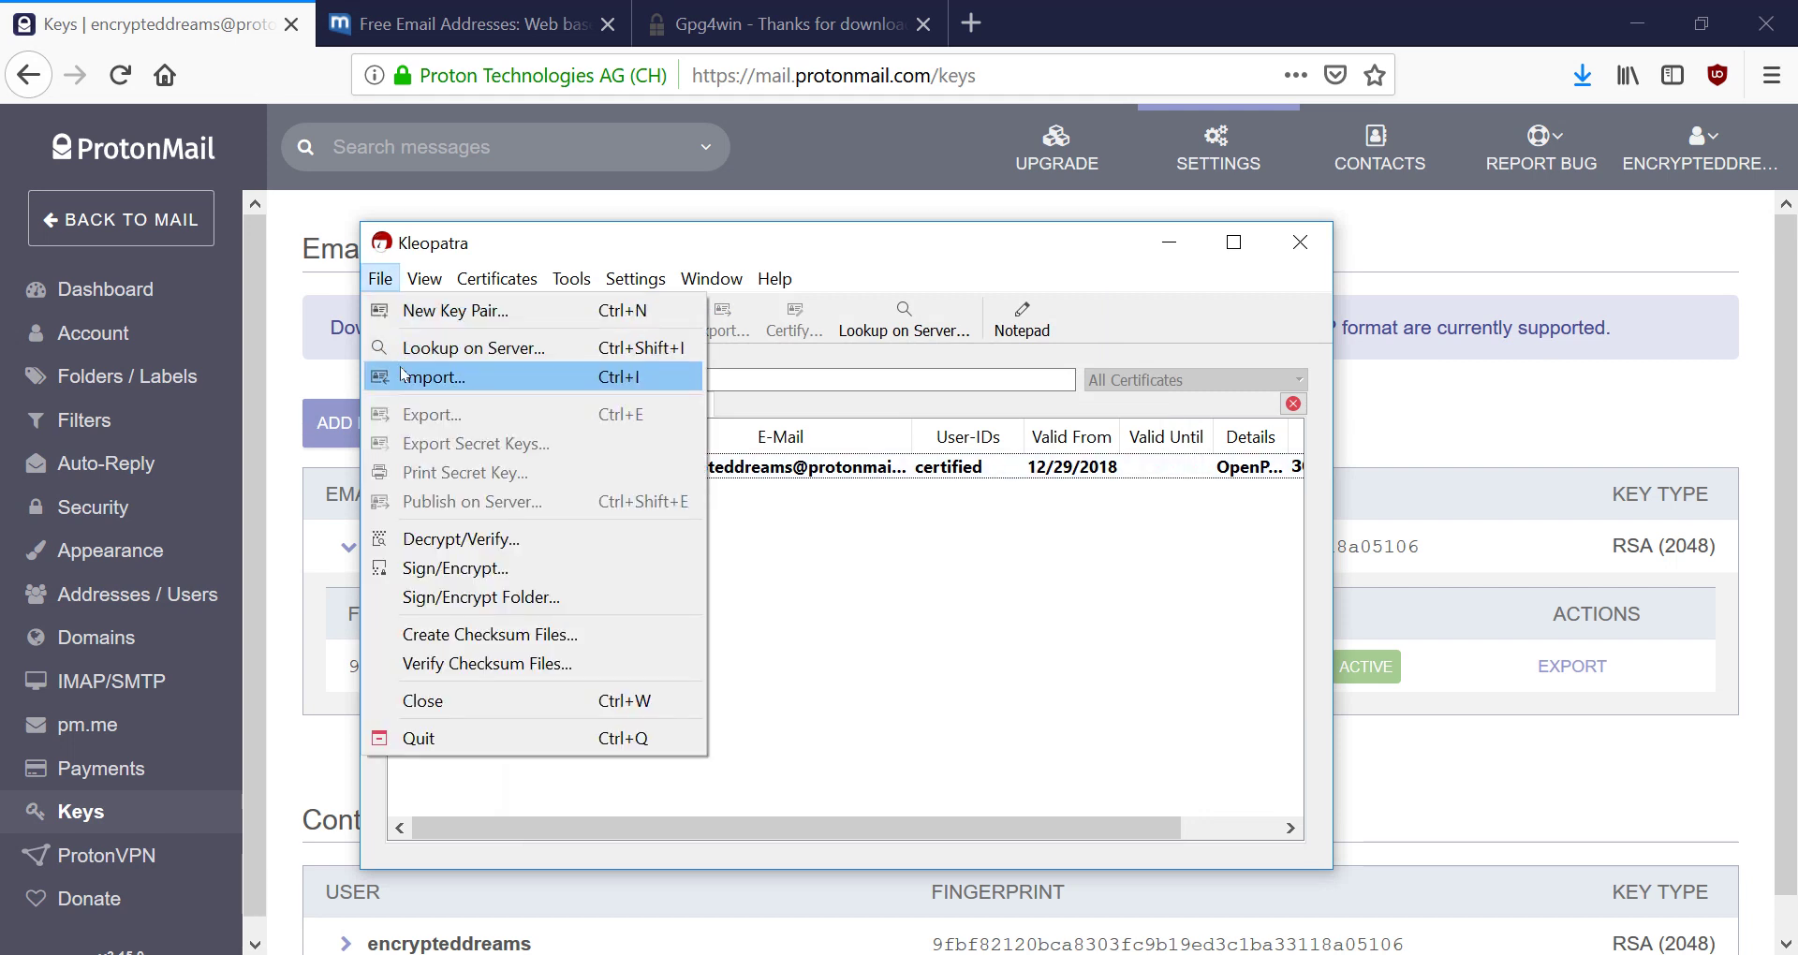
left_click(433, 375)
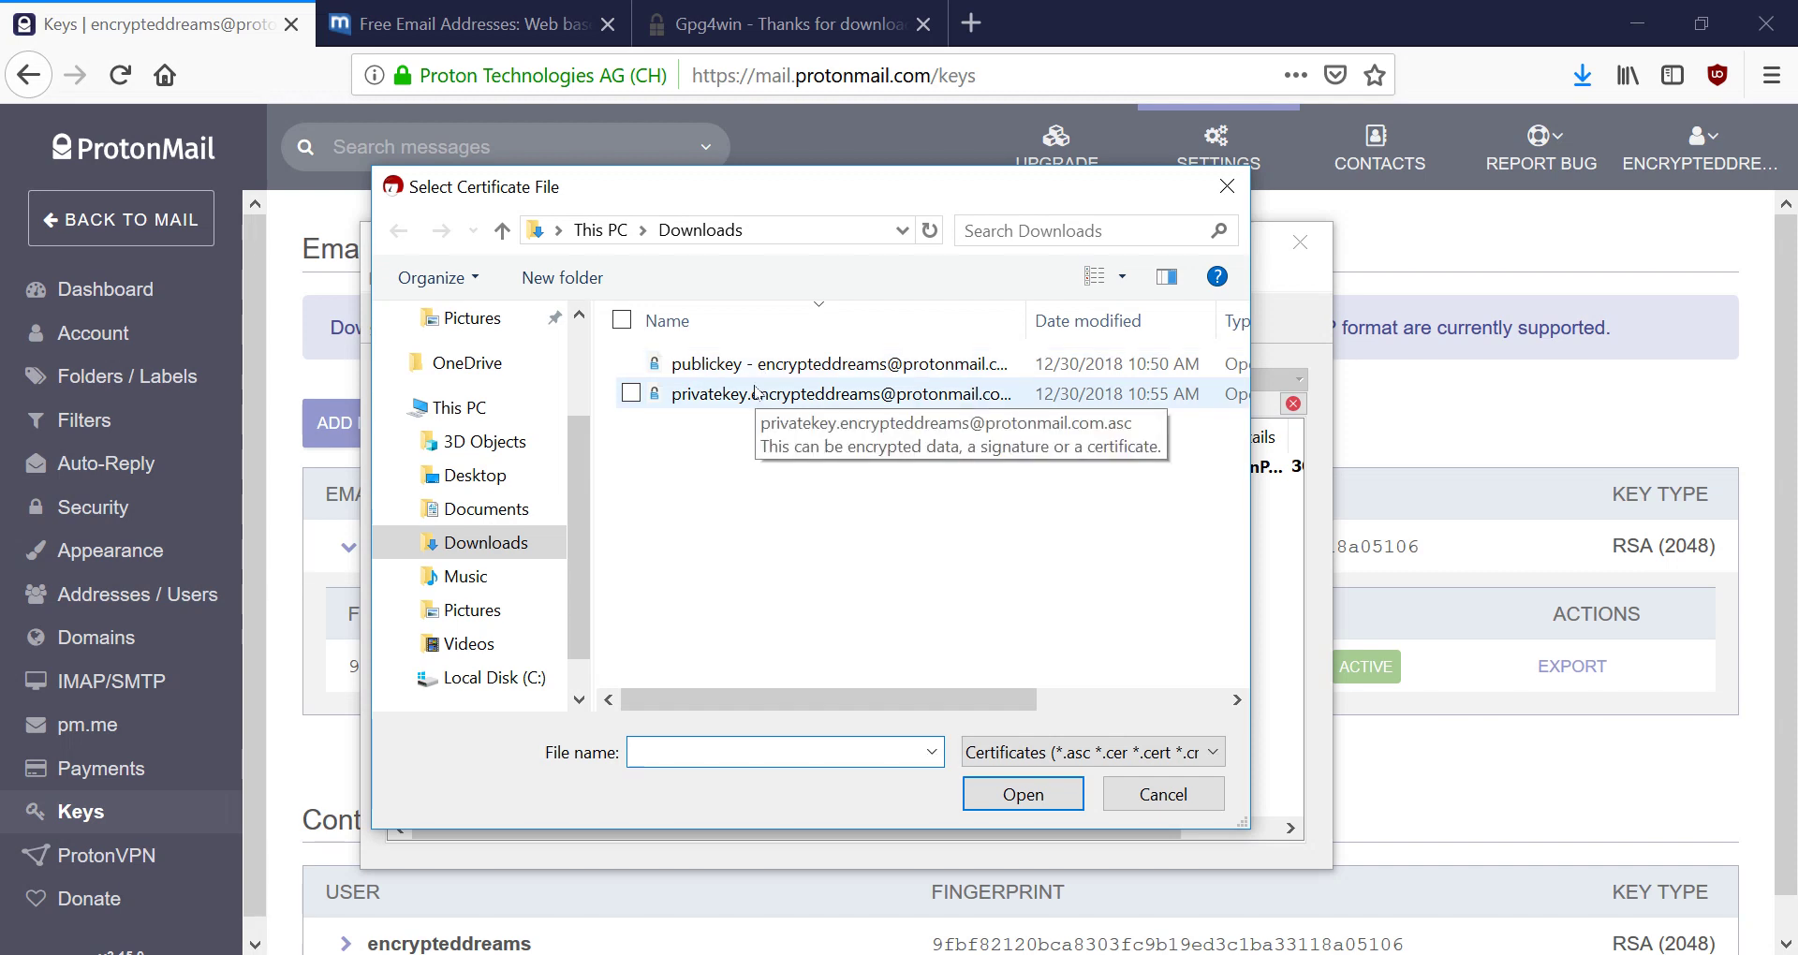
double_click(757, 393)
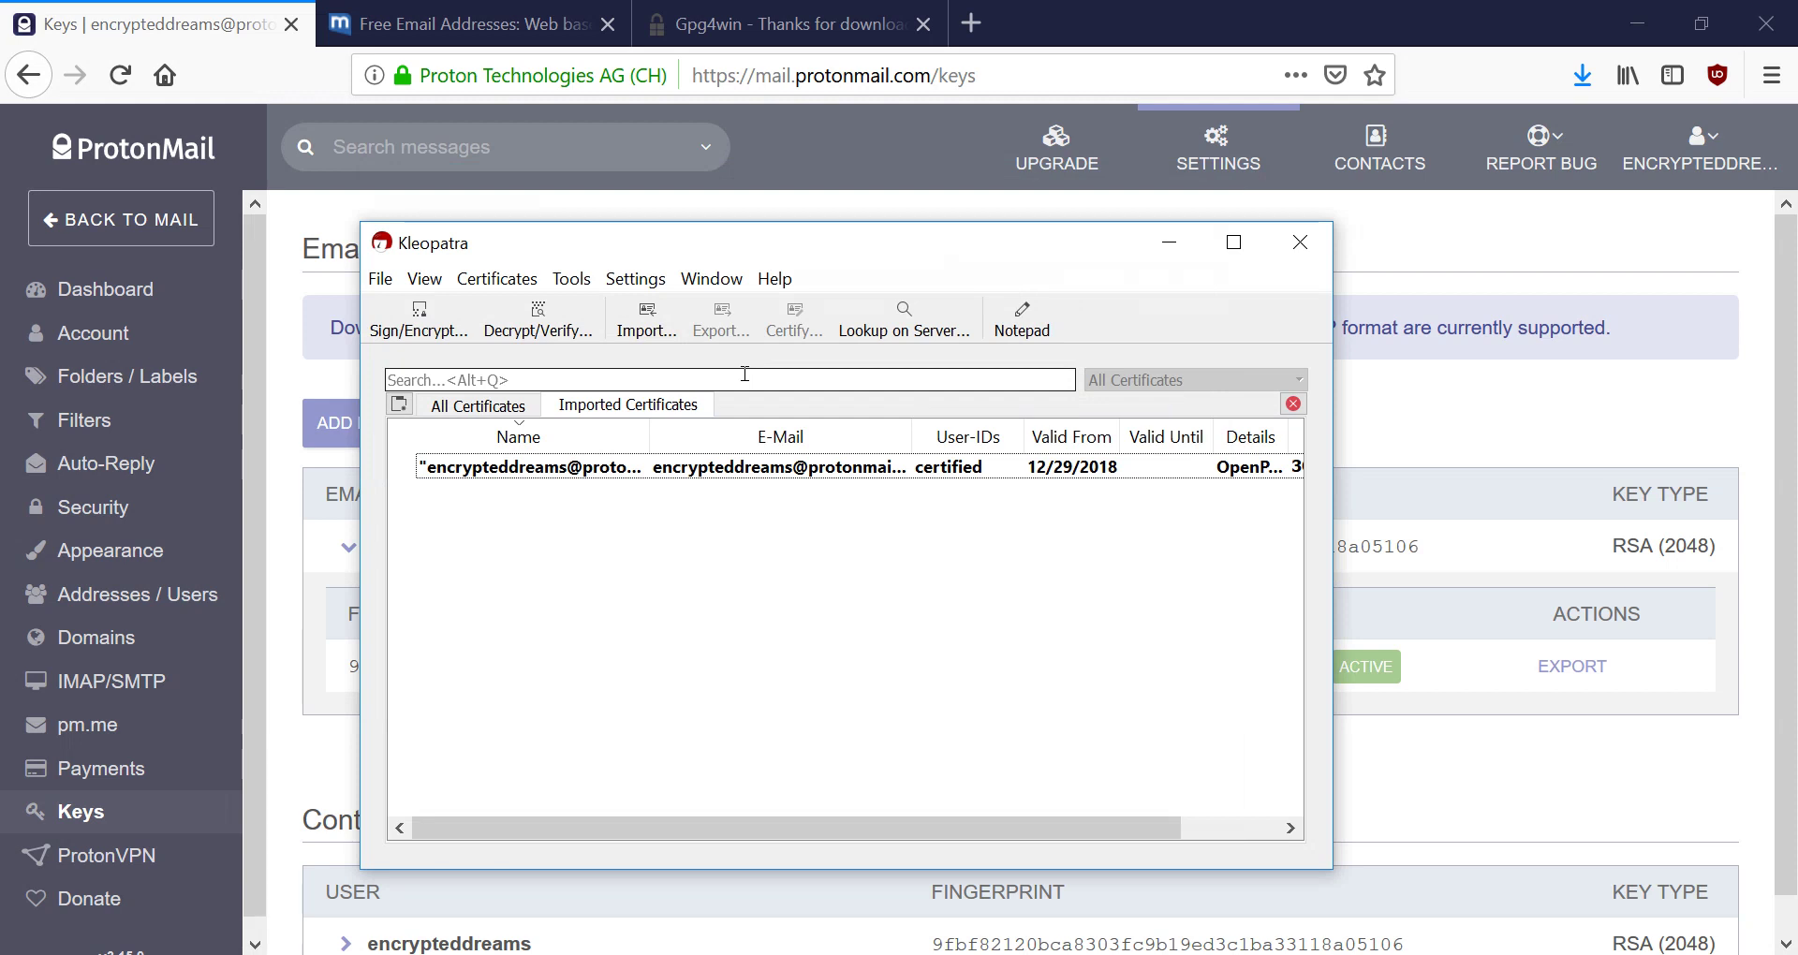
Open Kleopatra's notepad and, back in the ProtonMail inbox, copy the whole PGP message block from the "Try reading this!" email, excluding "oops"
left_click(1023, 320)
left_click(725, 565)
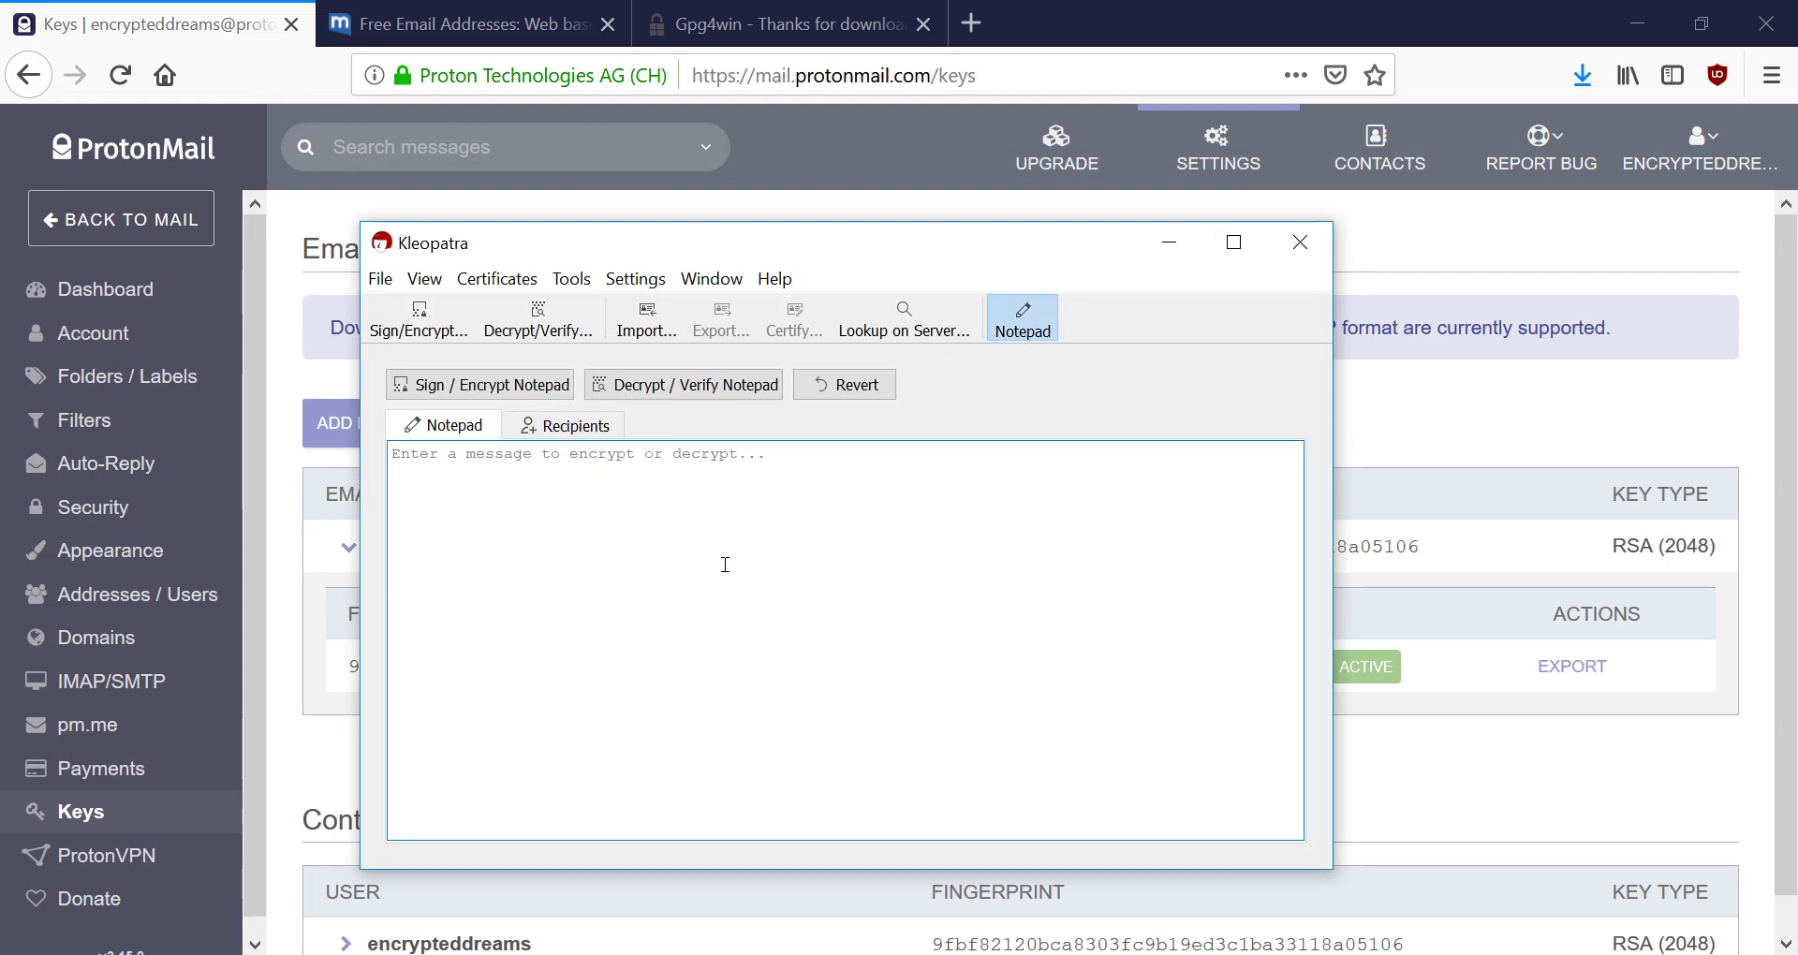
left_click(108, 218)
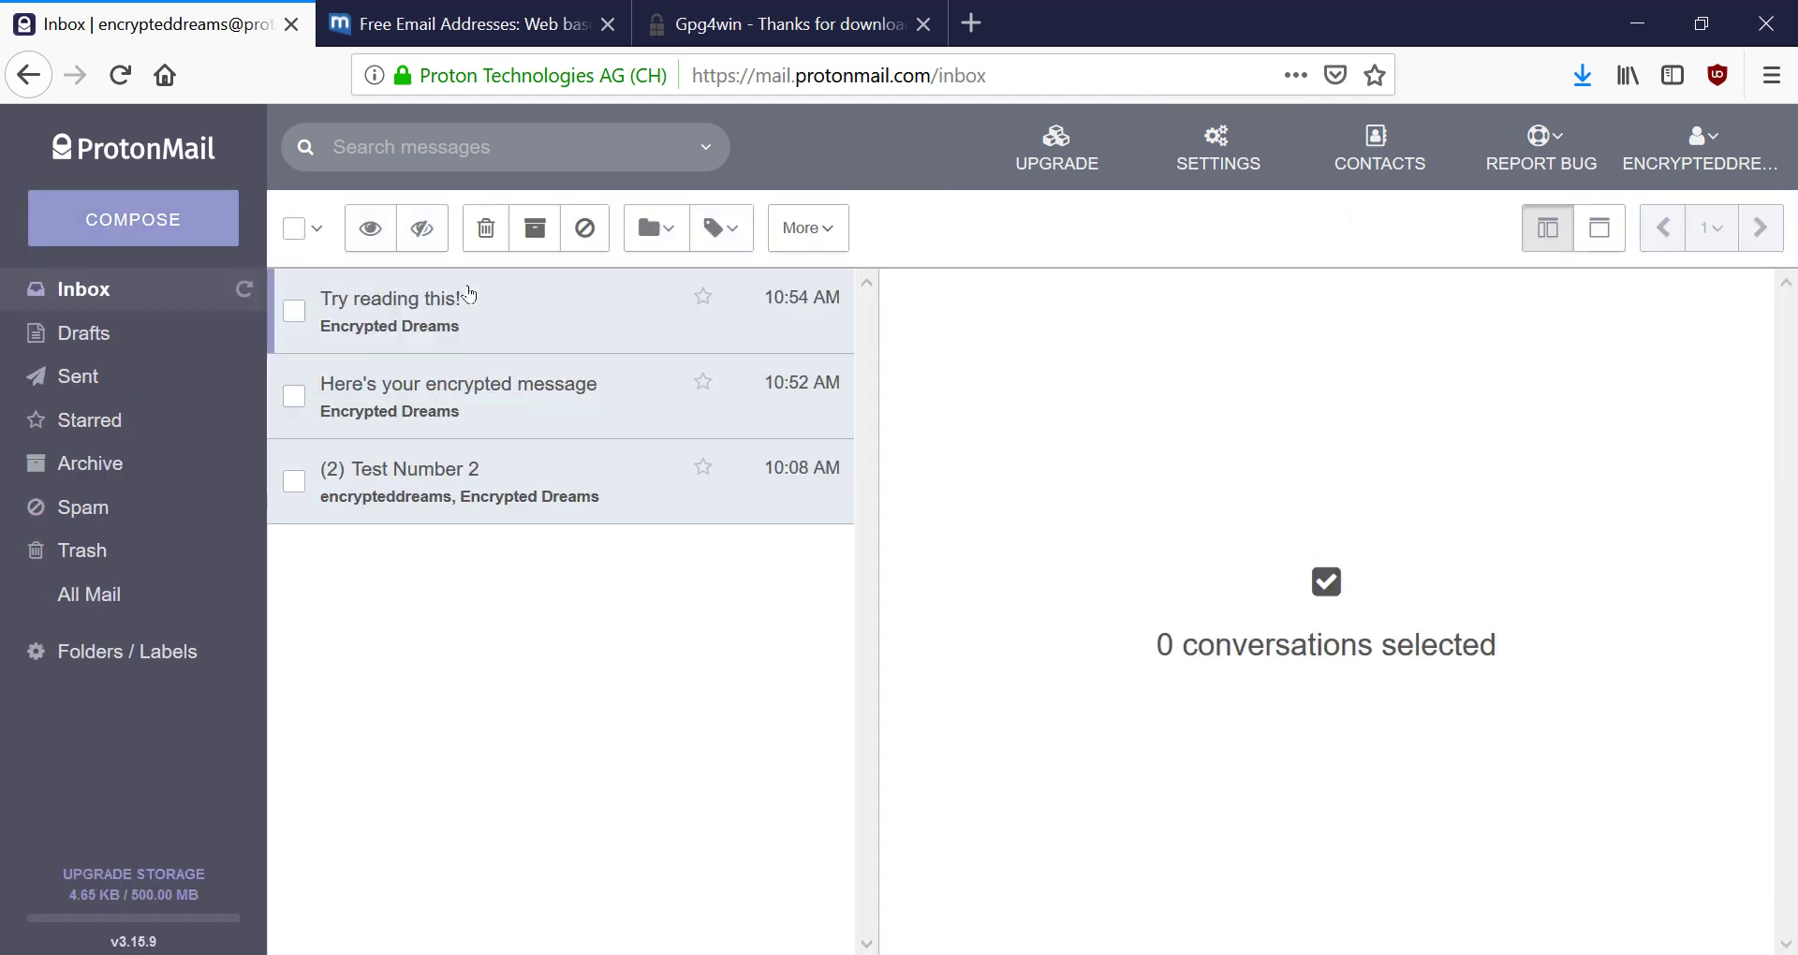
left_click(468, 296)
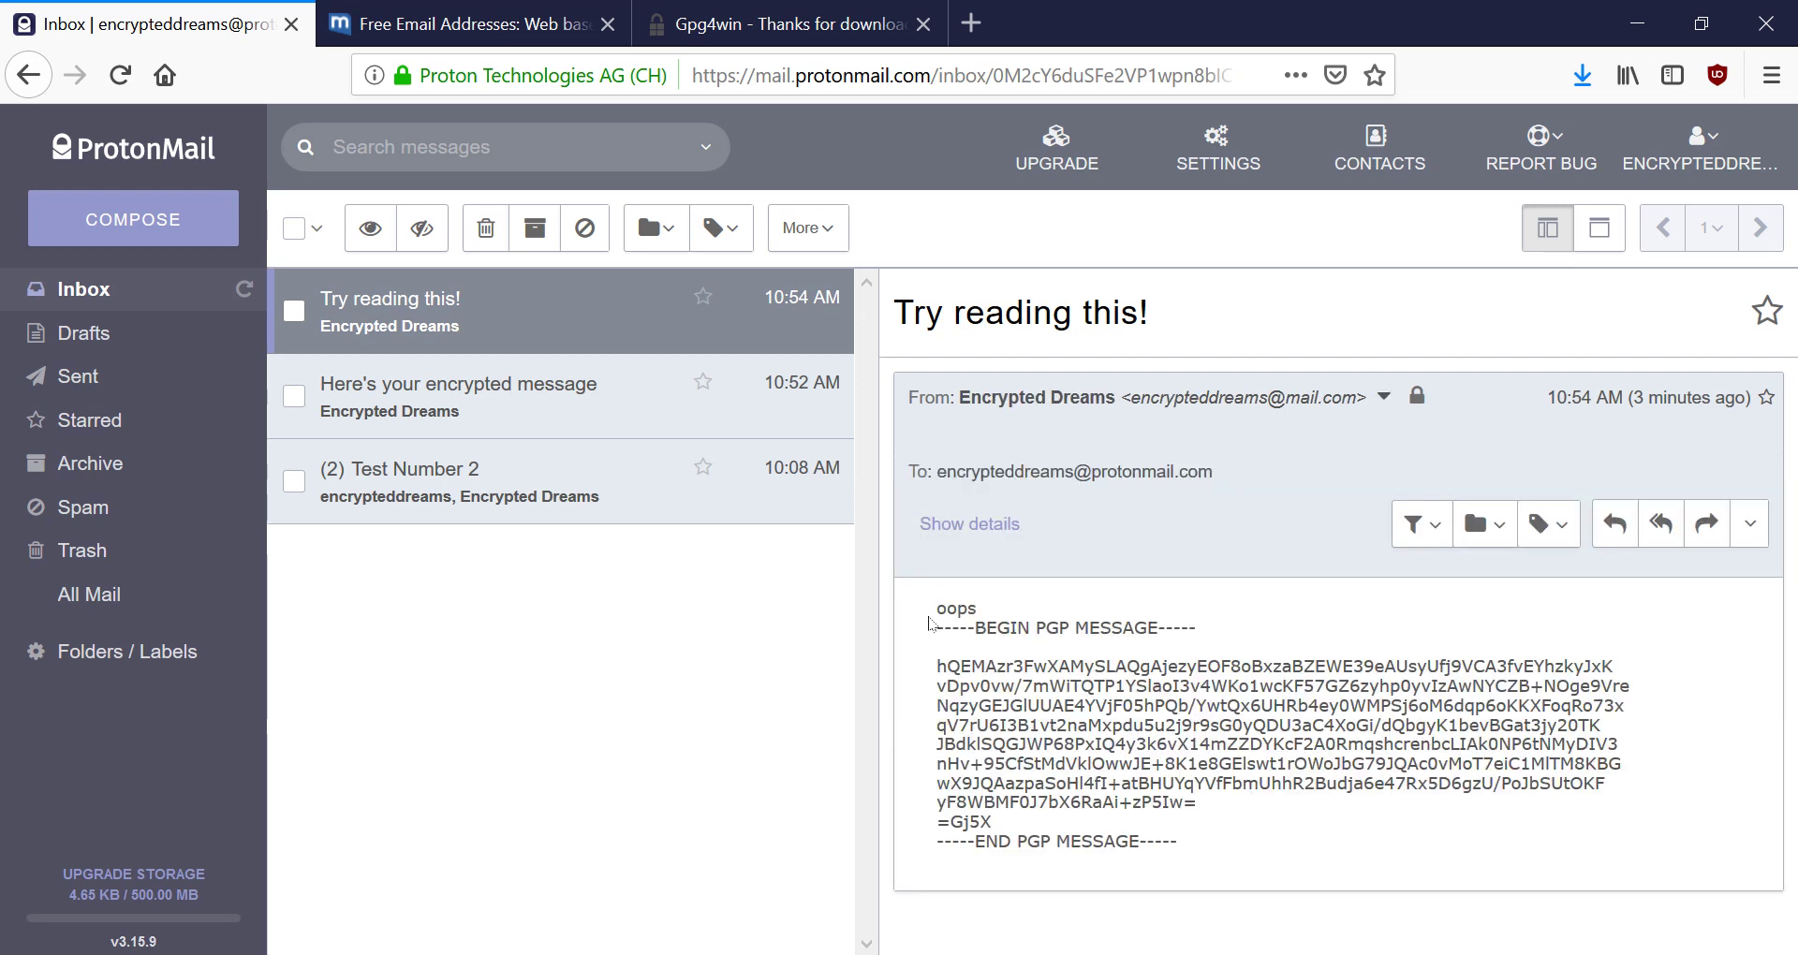
left_click_drag(937, 631, 1215, 874)
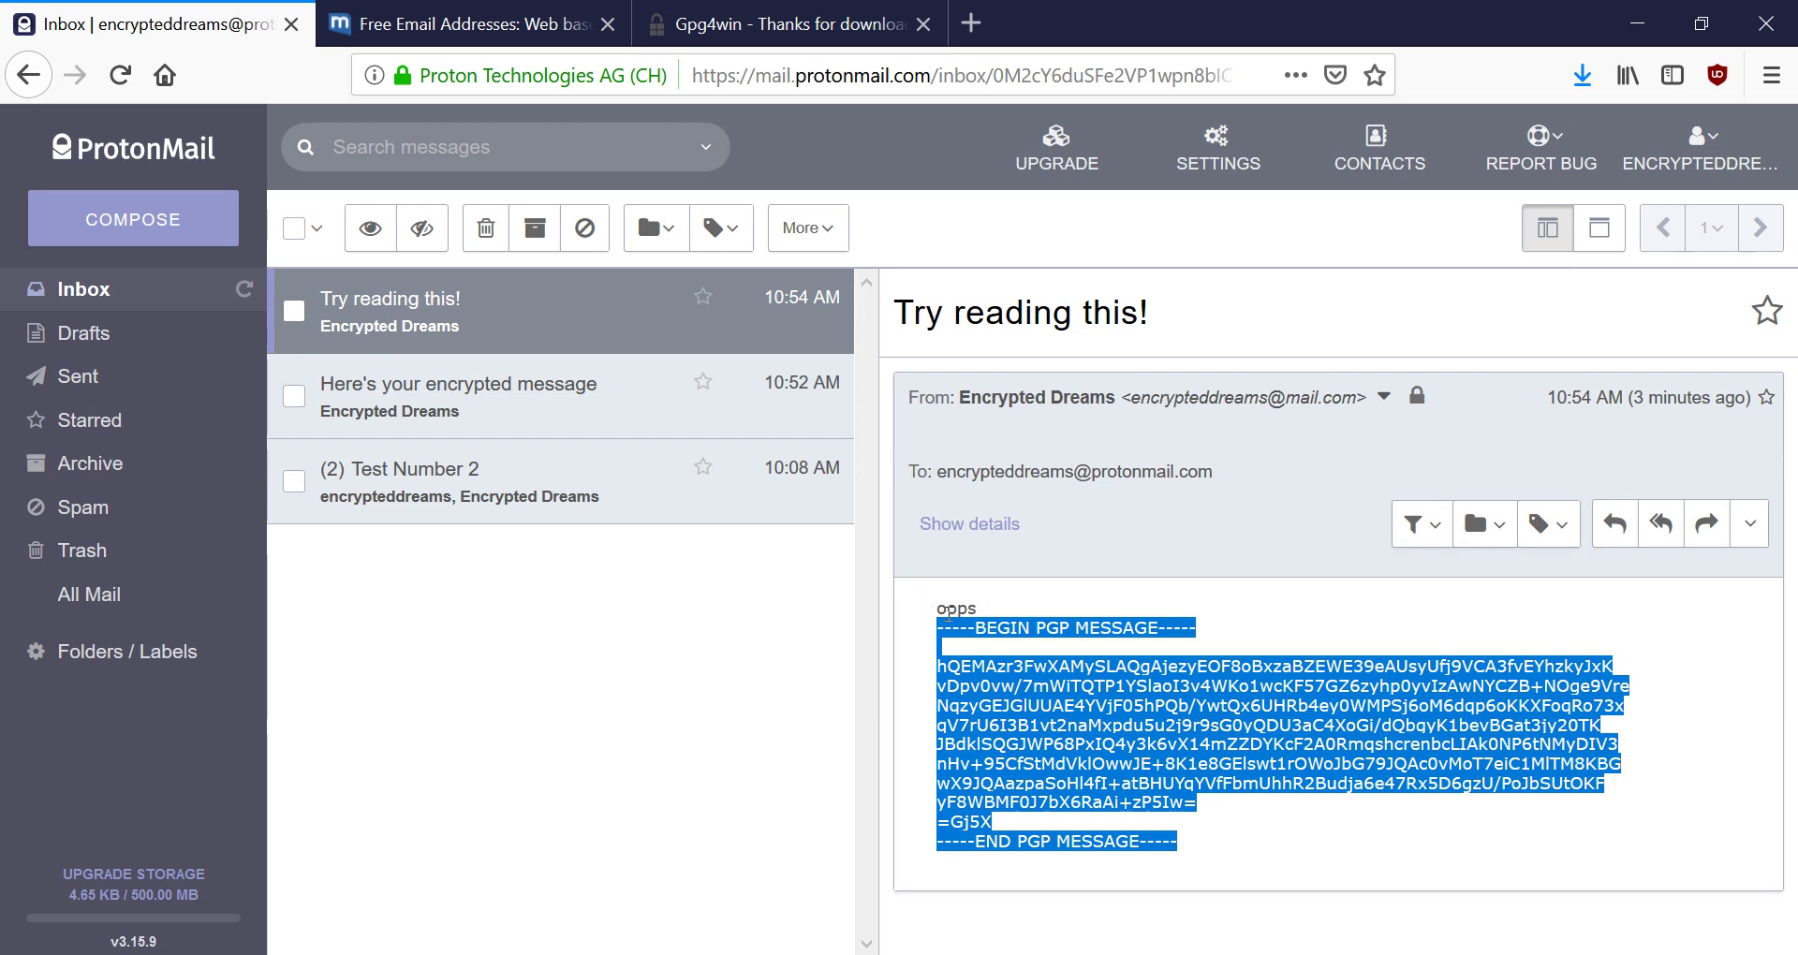
right_click(986, 675)
left_click(1019, 694)
Switch to Kleopatra, paste the PGP block into the notepad, and decrypt it by entering the secret key's passphrase
key("alt+Tab")
key("ctrl+v")
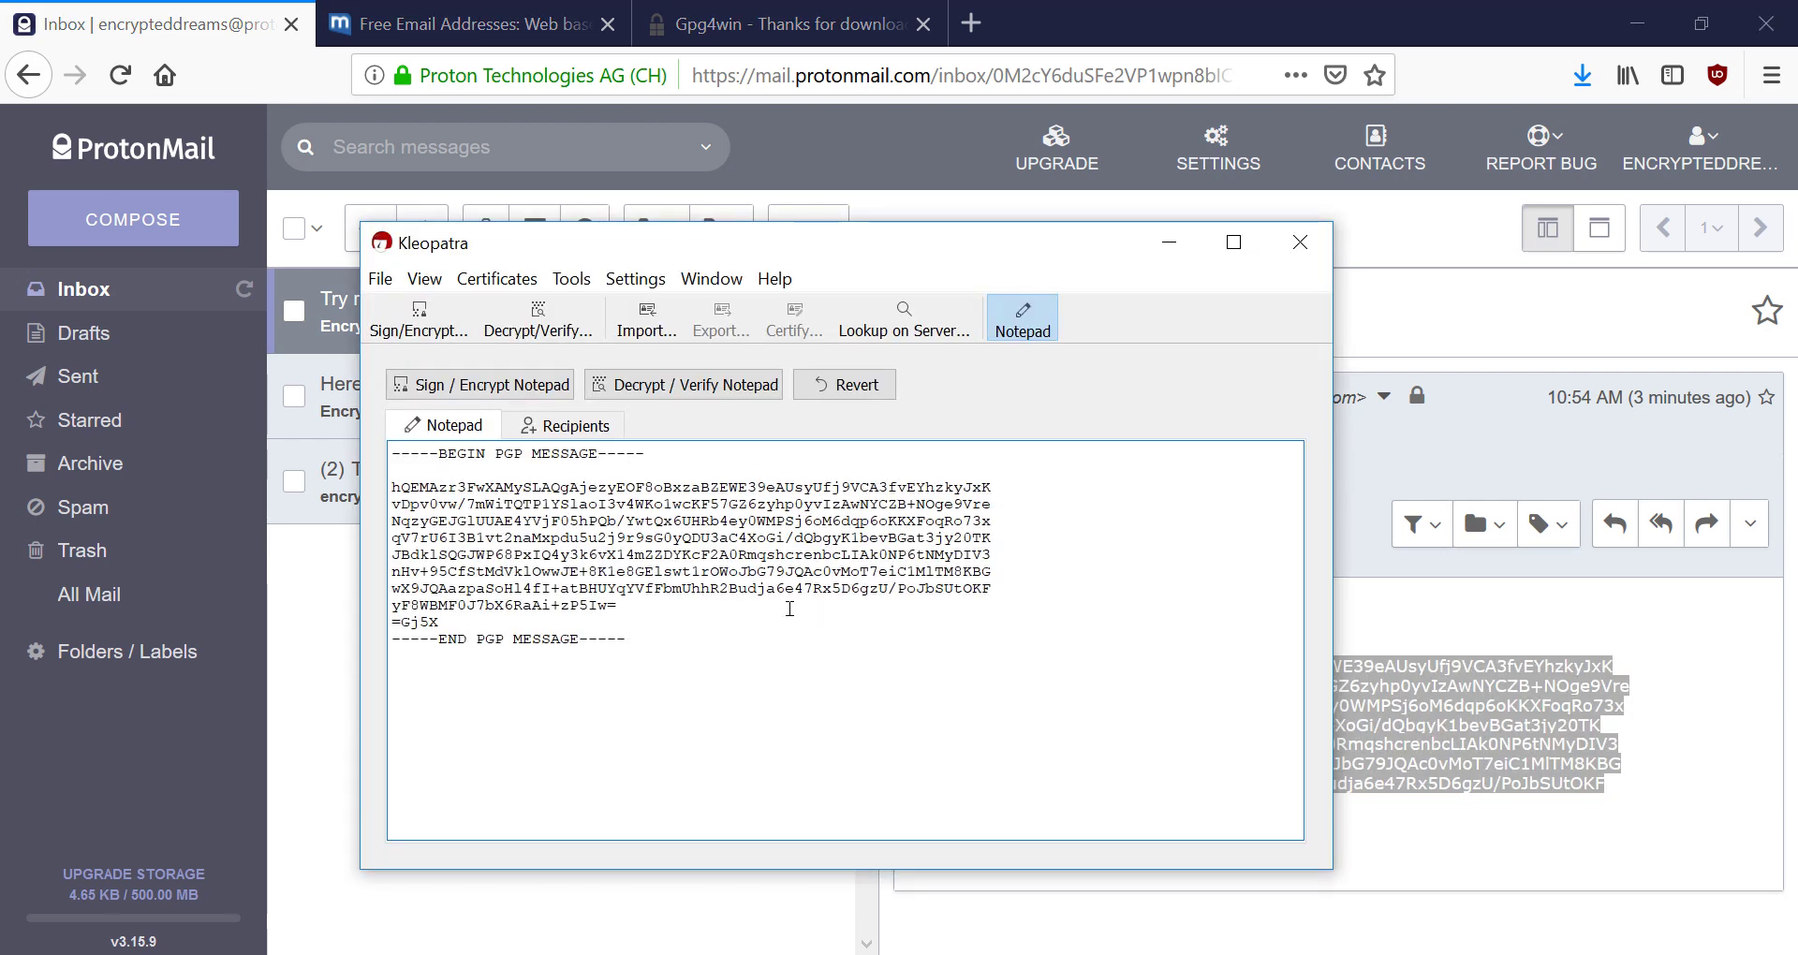
left_click(709, 386)
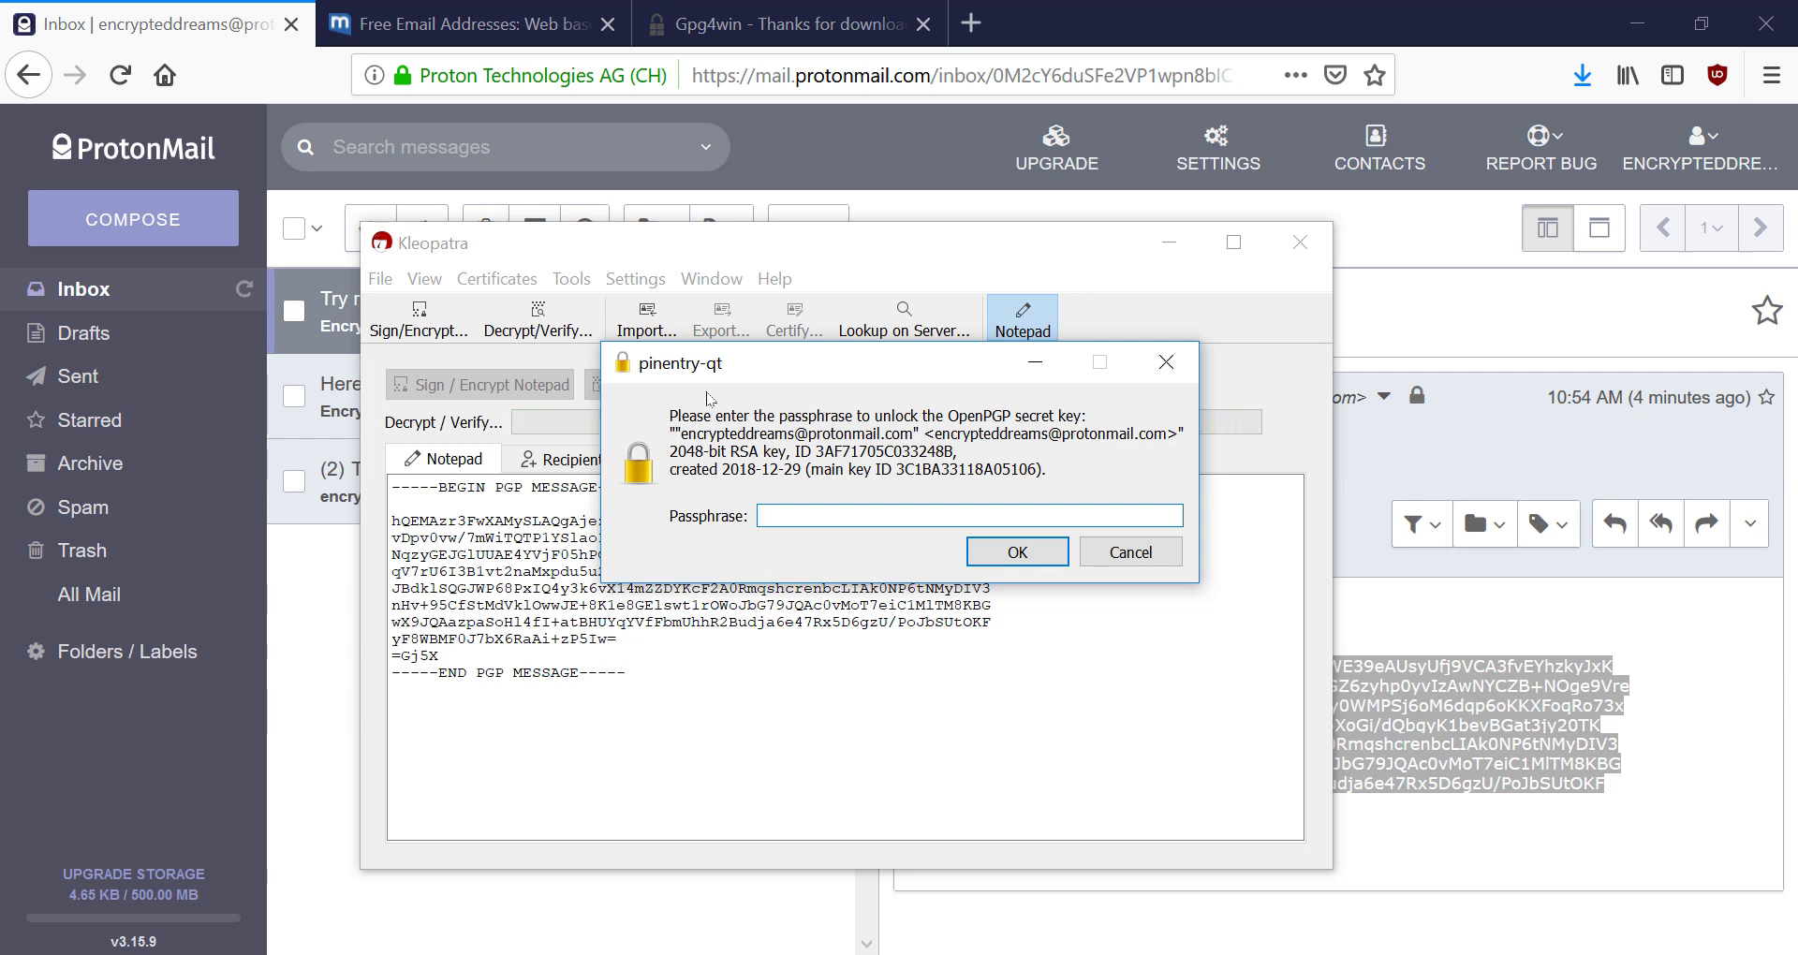
type("•••")
left_click(974, 547)
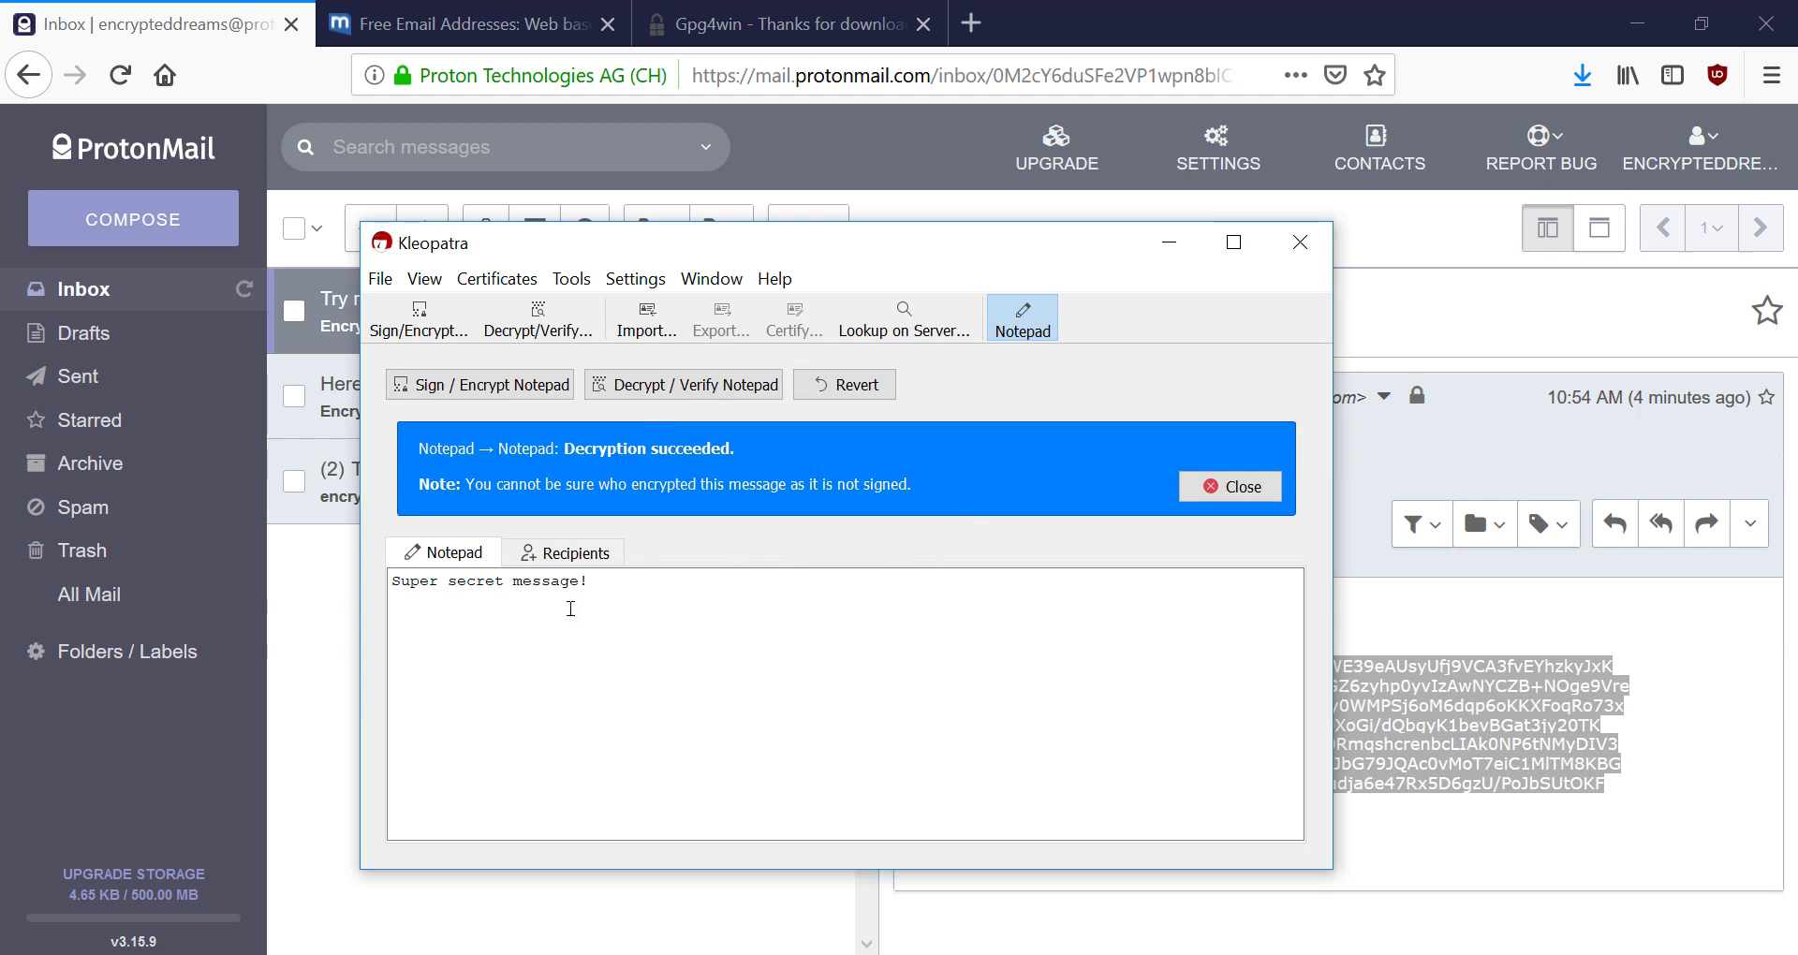
key("ctrl+a")
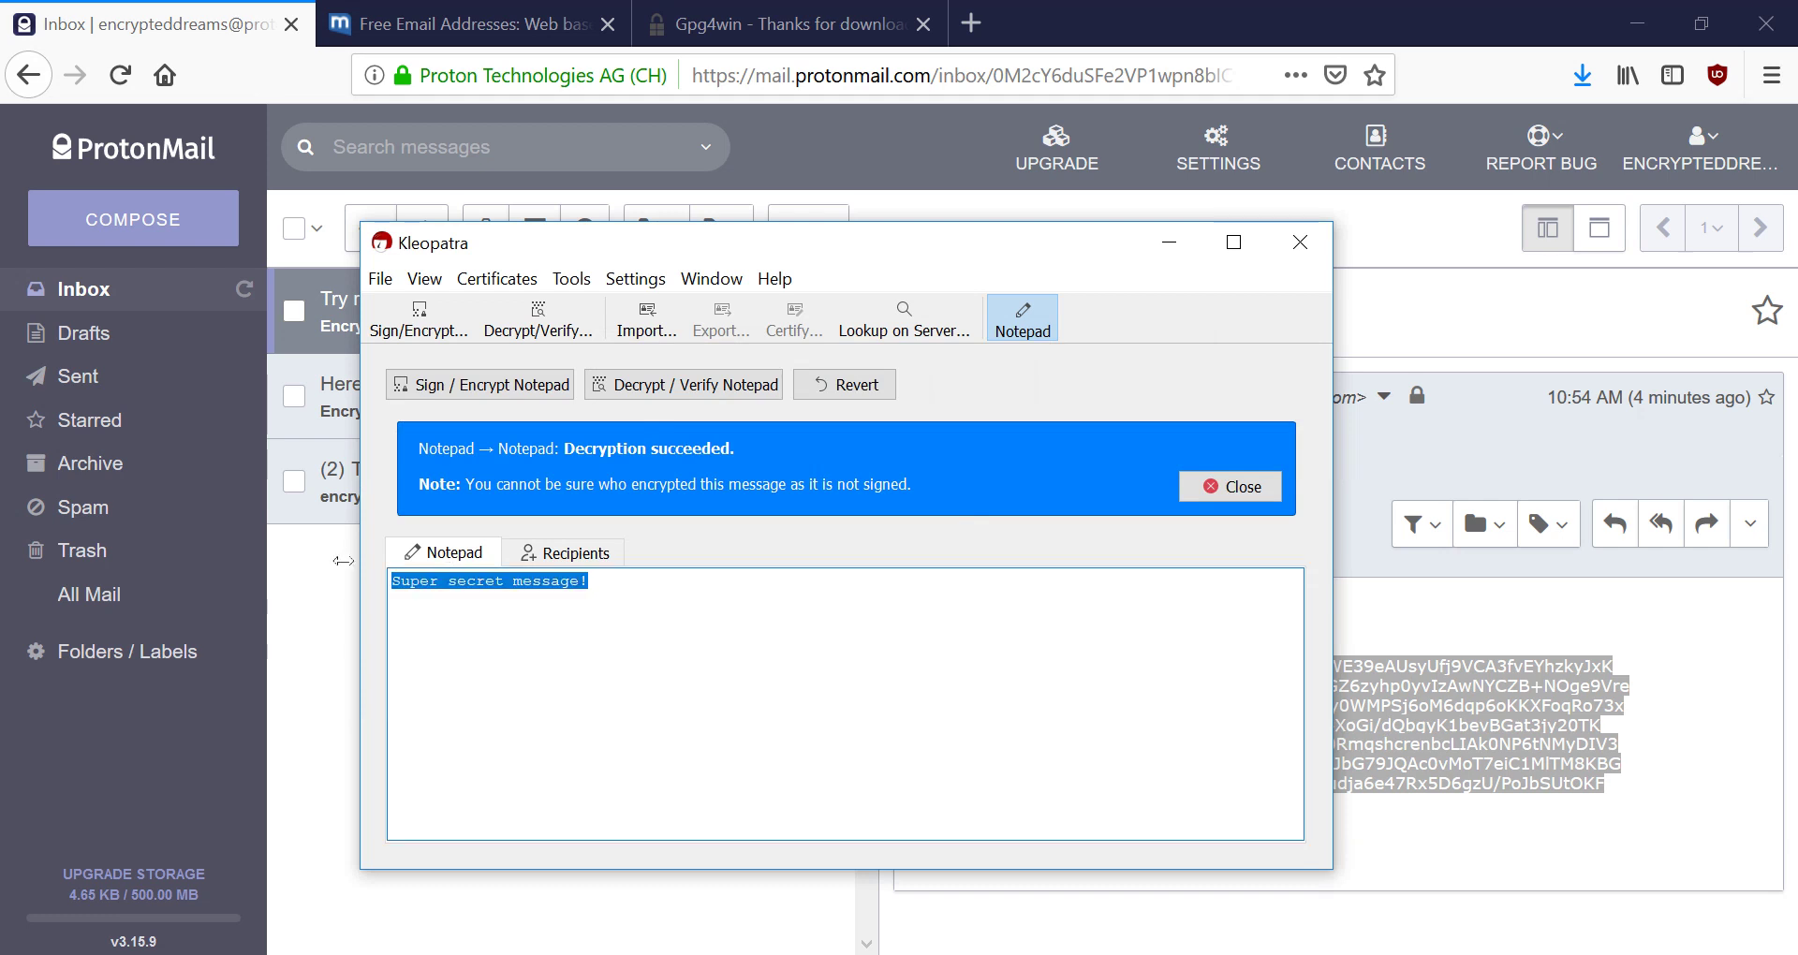
left_click(598, 632)
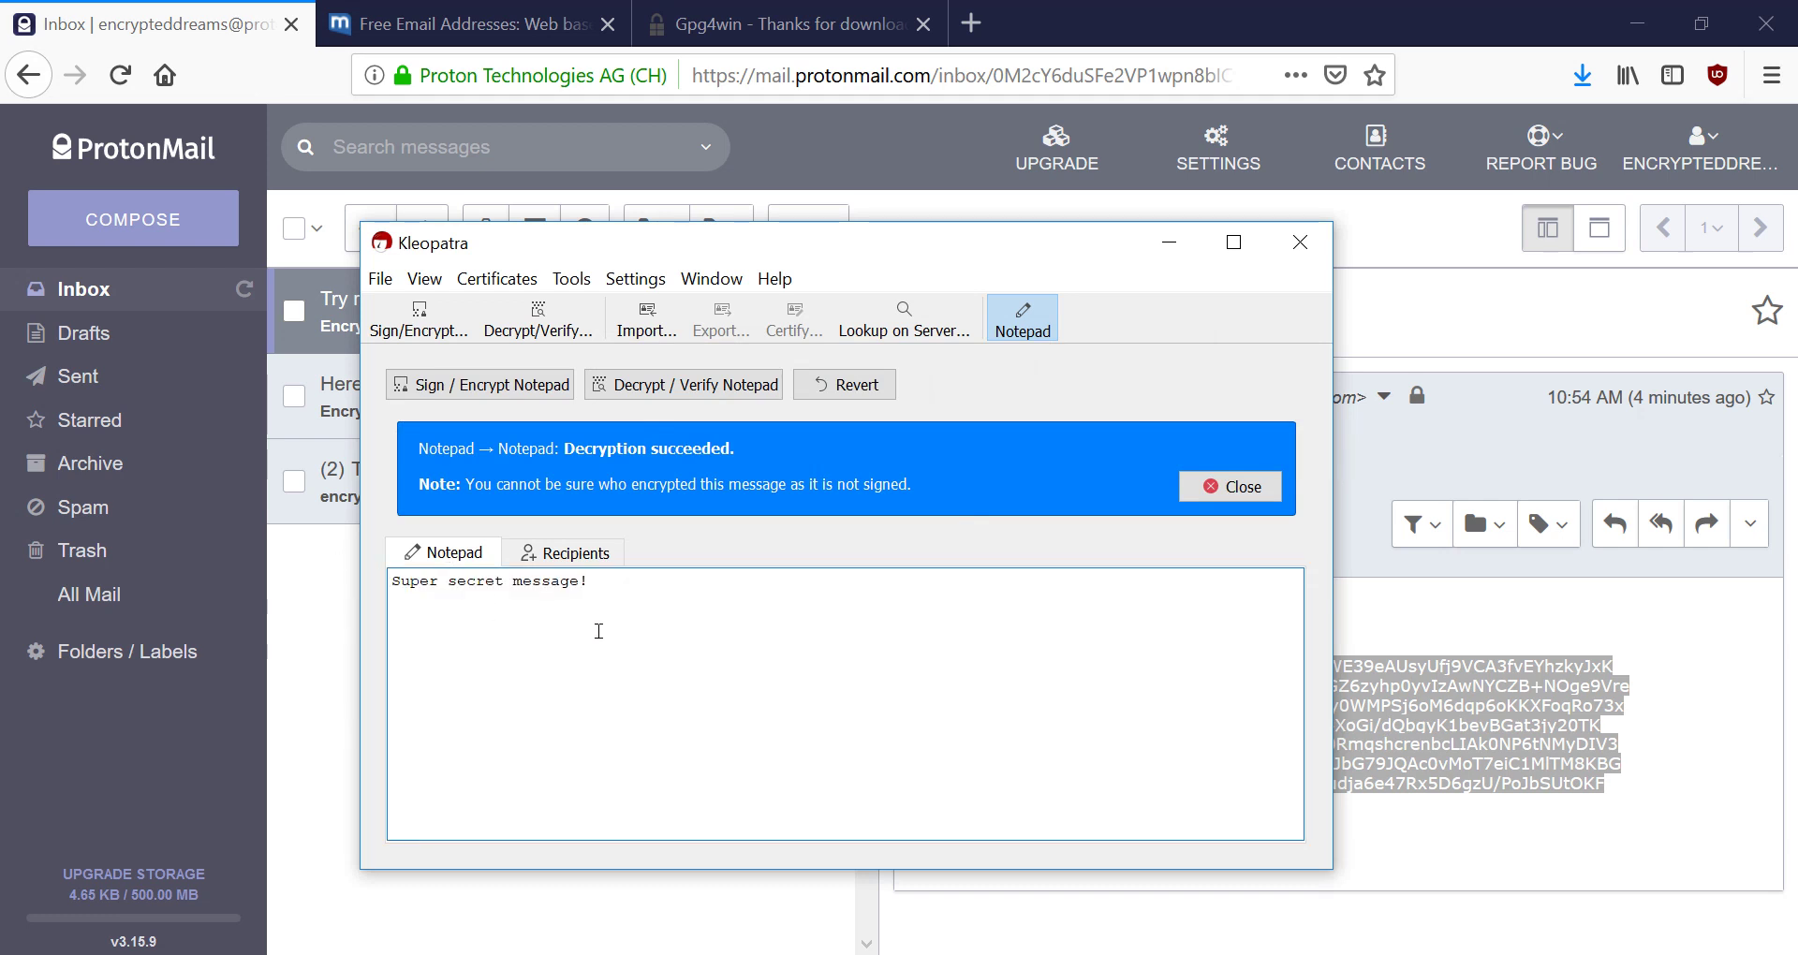